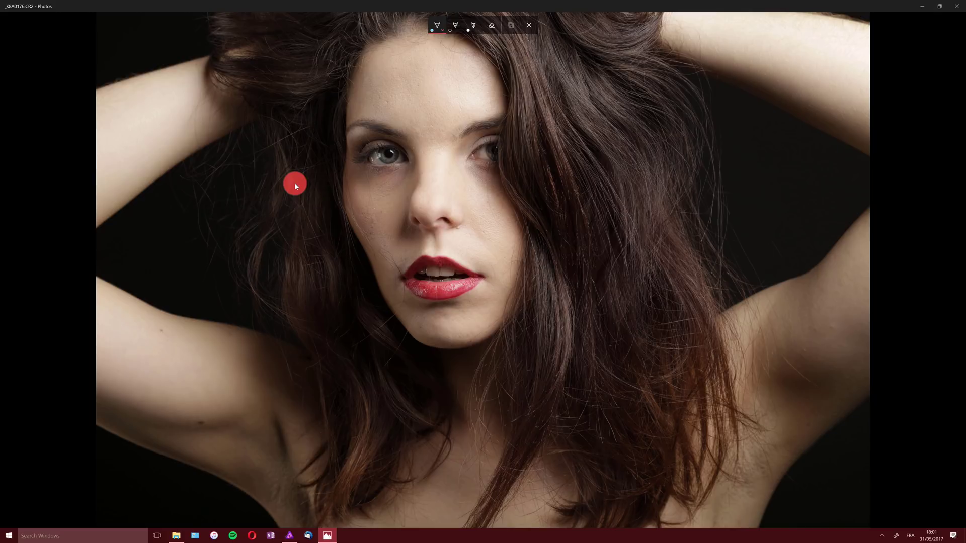
Draw thin pencil outlines on the photo around the bright areas of the forehead, nose and cheek.
click(455, 25)
mouse_move(474, 58)
mouse_down()
mouse_move(449, 62)
mouse_move(504, 103)
mouse_up()
mouse_move(441, 146)
mouse_down()
mouse_move(437, 200)
mouse_move(446, 144)
mouse_up()
mouse_move(480, 191)
mouse_down()
mouse_move(455, 262)
mouse_move(483, 192)
mouse_up()
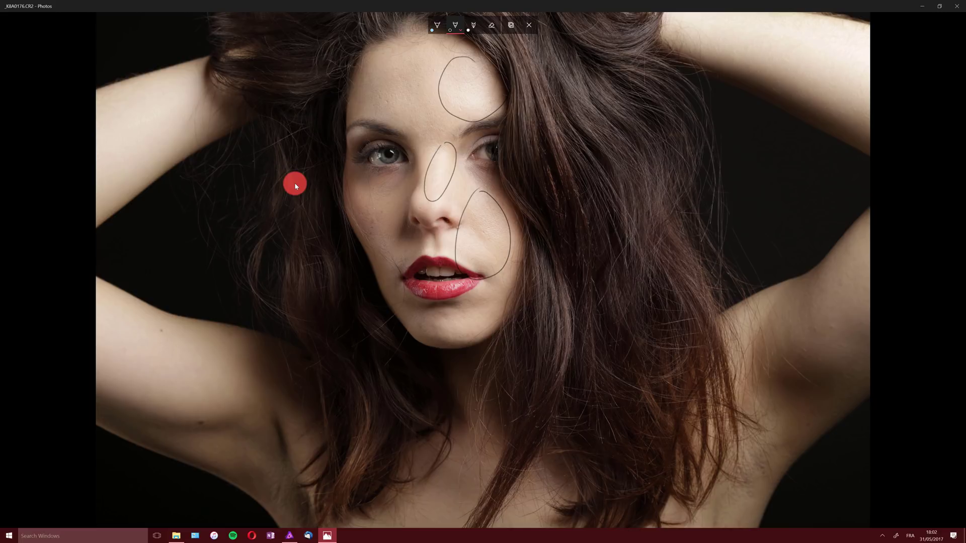
Try blue and red as the pencil colour for the photo markings.
click(455, 25)
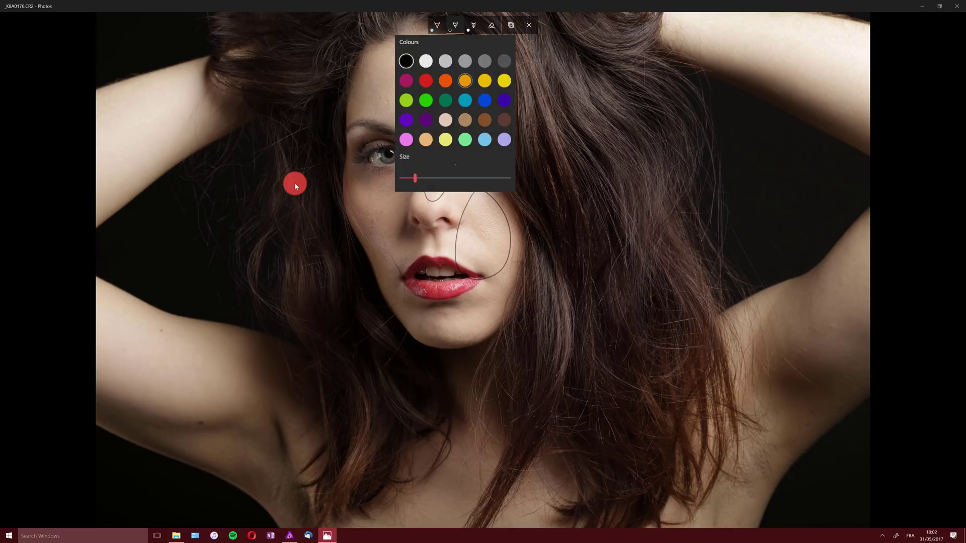
click(484, 99)
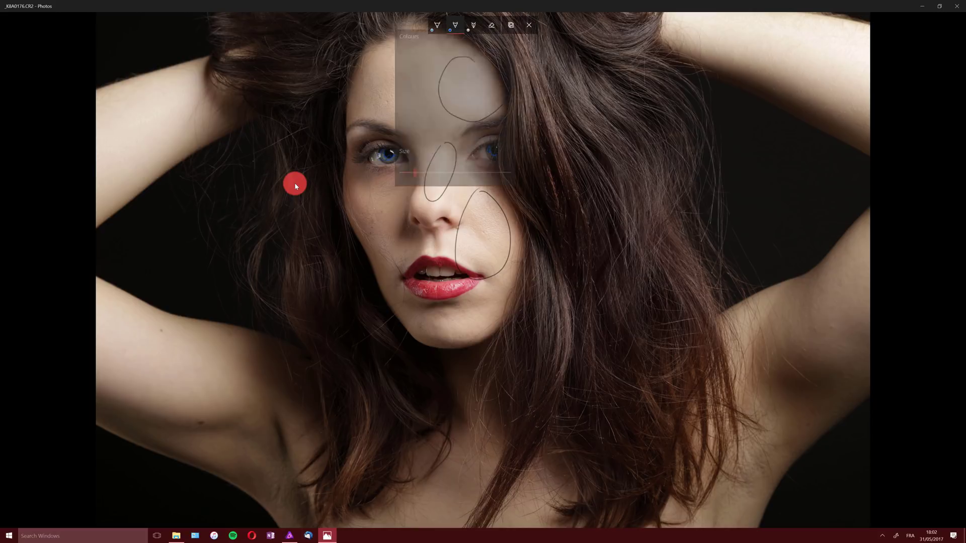
click(455, 26)
click(425, 80)
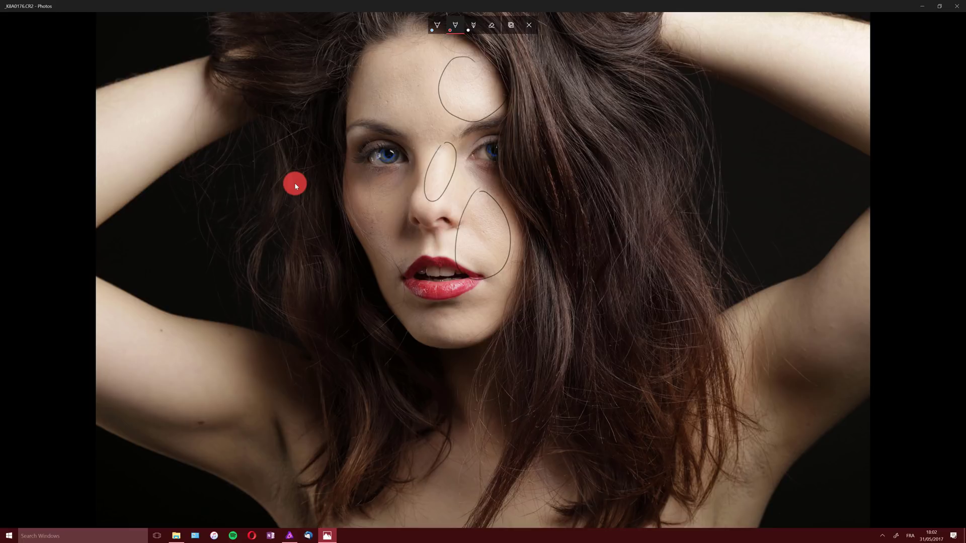
click(455, 26)
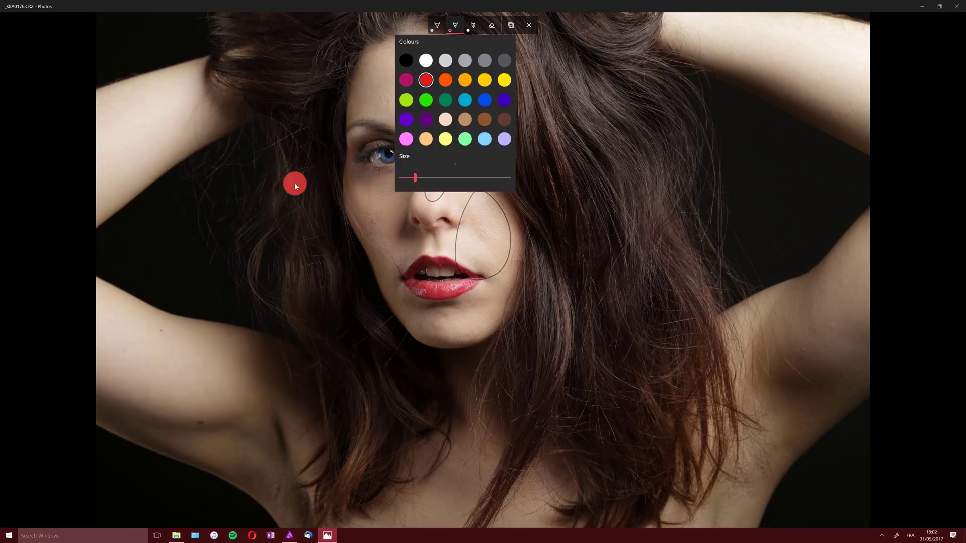
click(295, 186)
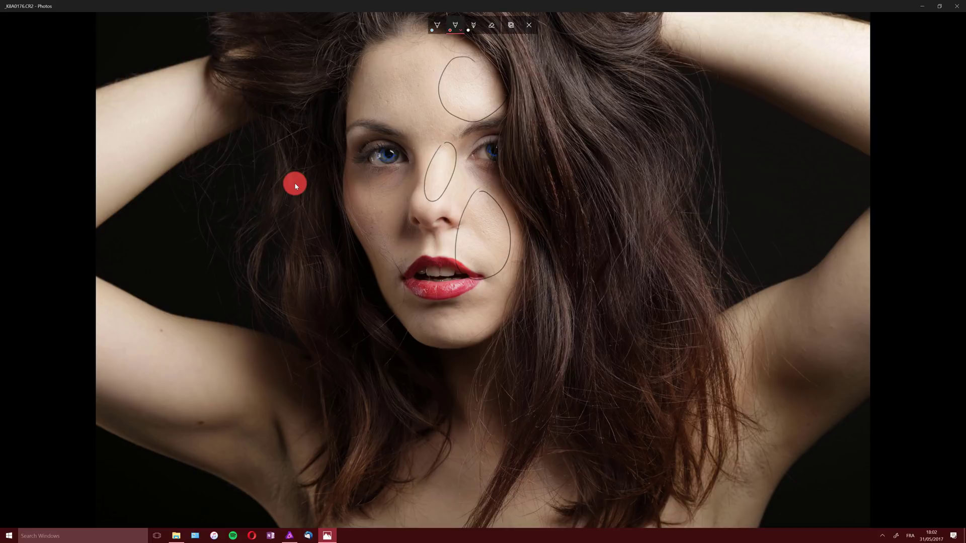
Set the pencil to white with a thicker size and draw curved strokes over the hair on both sides of the face.
click(455, 25)
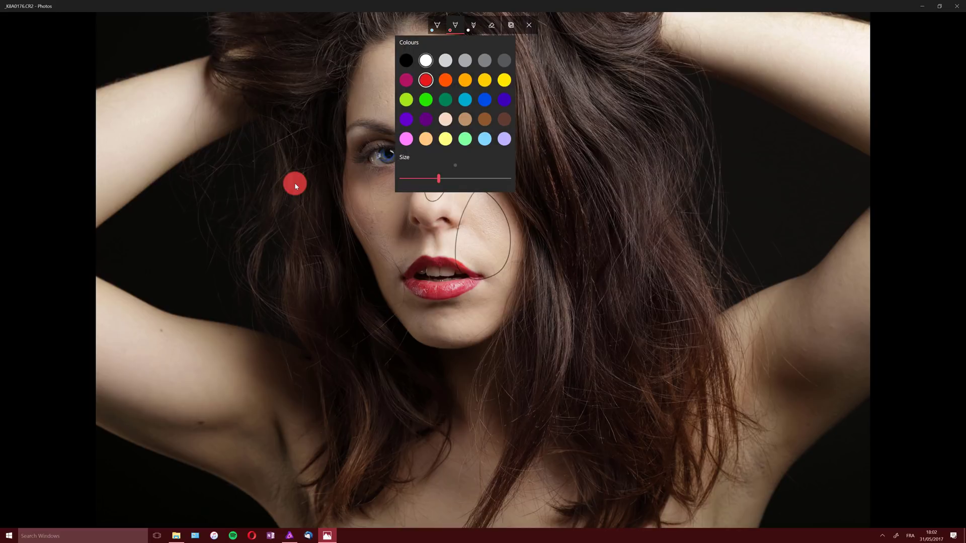
click(426, 60)
click(455, 25)
drag(438, 178, 460, 179)
mouse_move(545, 58)
mouse_down()
mouse_move(616, 193)
mouse_move(609, 315)
mouse_up()
mouse_move(324, 45)
mouse_down()
mouse_move(302, 166)
mouse_move(310, 302)
mouse_up()
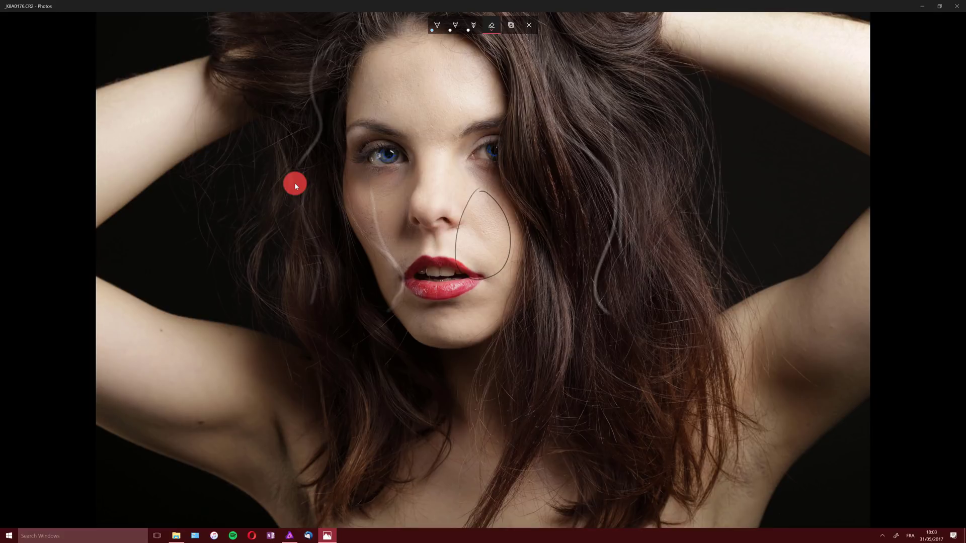
Close the photo viewer and open the raw file _K8A0176.CR2 from the SOURCE folder in Affinity Photo.
click(957, 6)
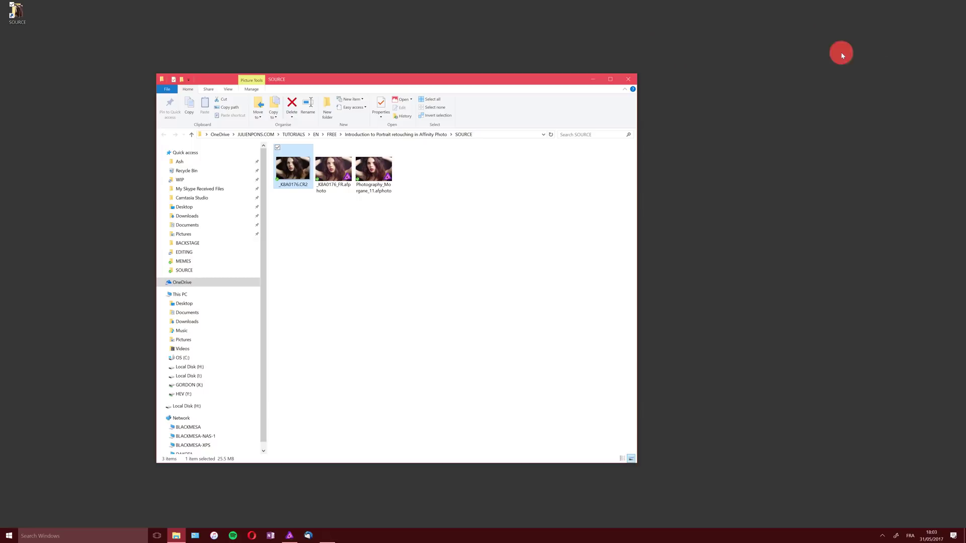
click(431, 250)
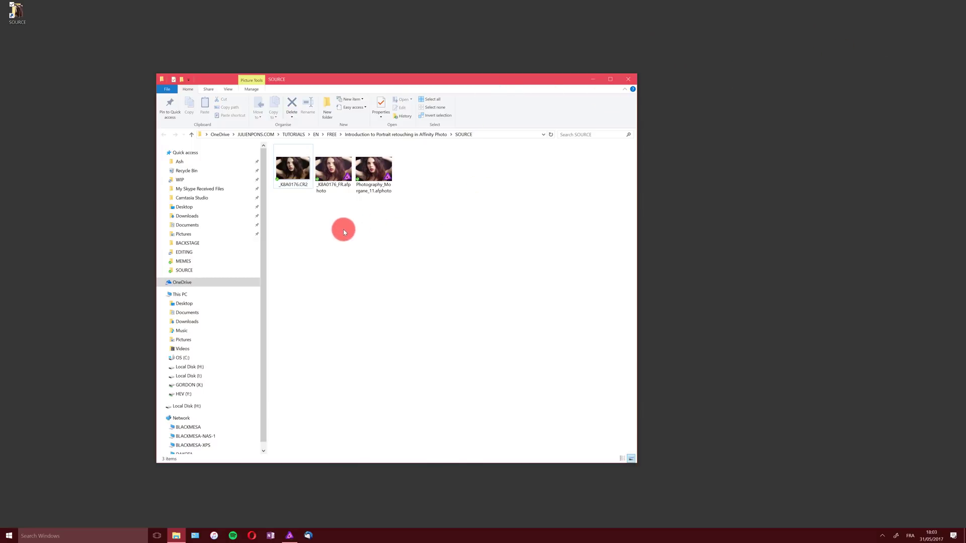
drag(300, 183, 289, 538)
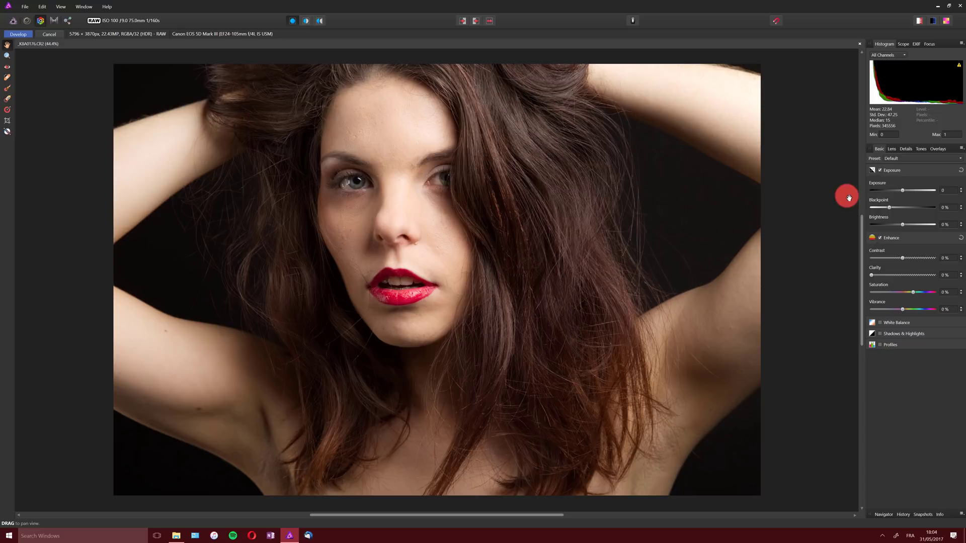
Set the blackpoint to -3 % and develop the raw portrait.
click(946, 206)
text(-3)
key(Return)
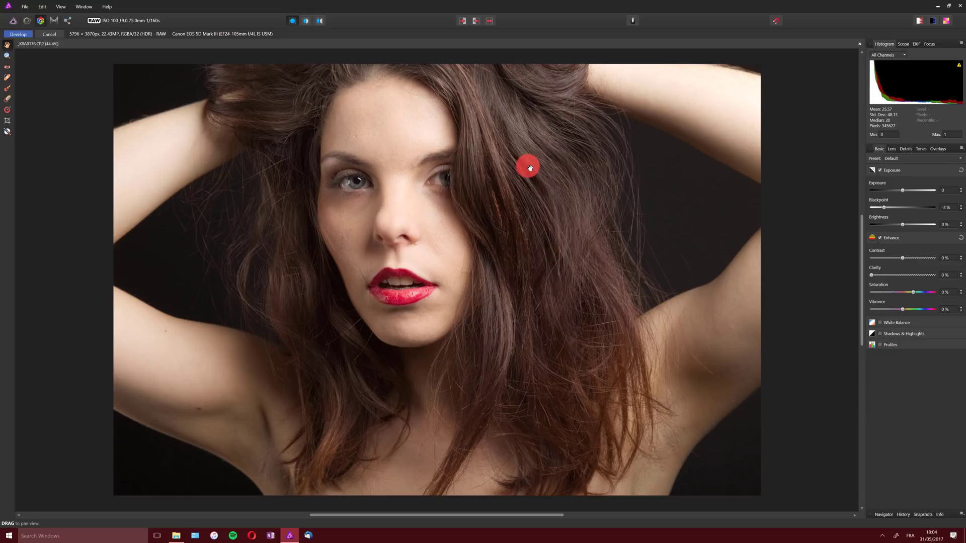
click(14, 34)
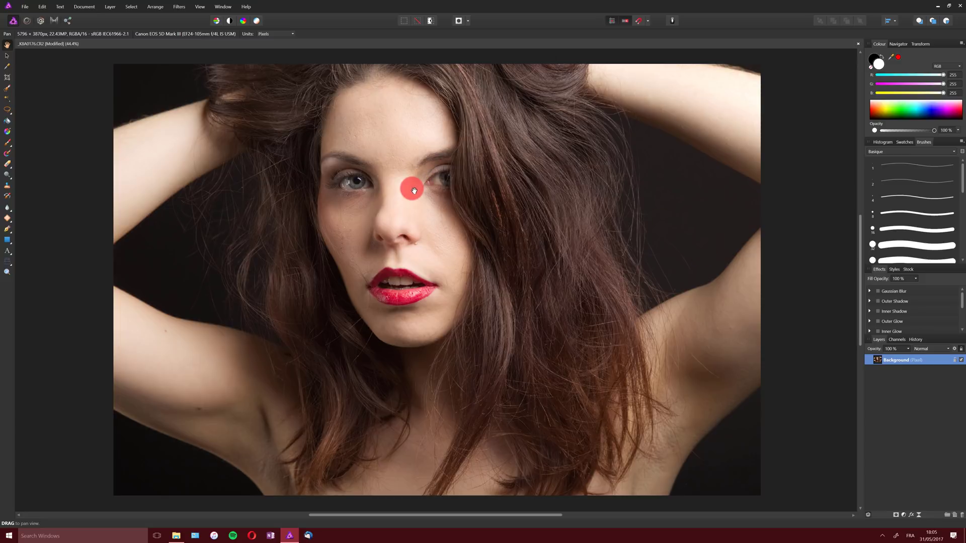
Unlock the Background layer.
click(893, 373)
right_click(888, 362)
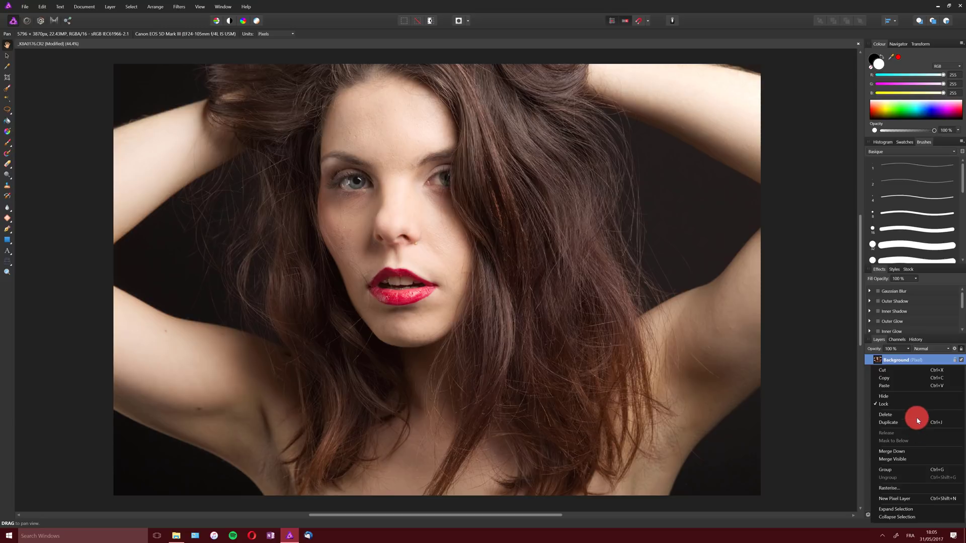
click(898, 405)
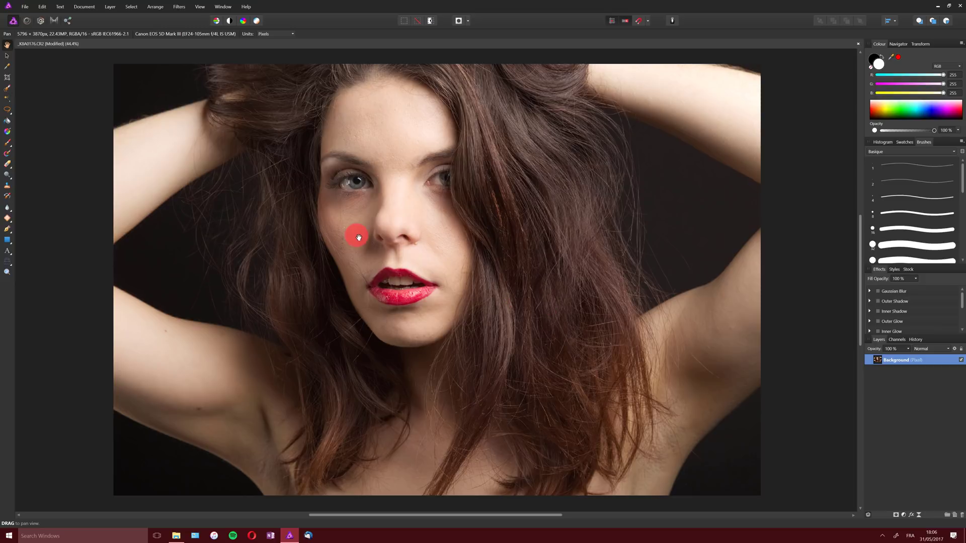
Enter the Liquify workspace and reduce the brush size to about 86 px for work around the mouth.
click(28, 21)
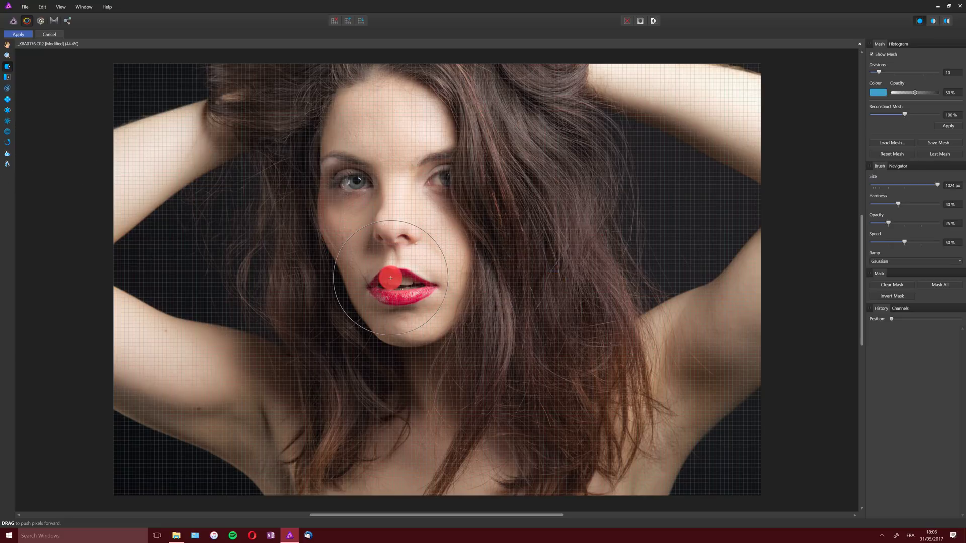
scroll(391, 278, up, 4)
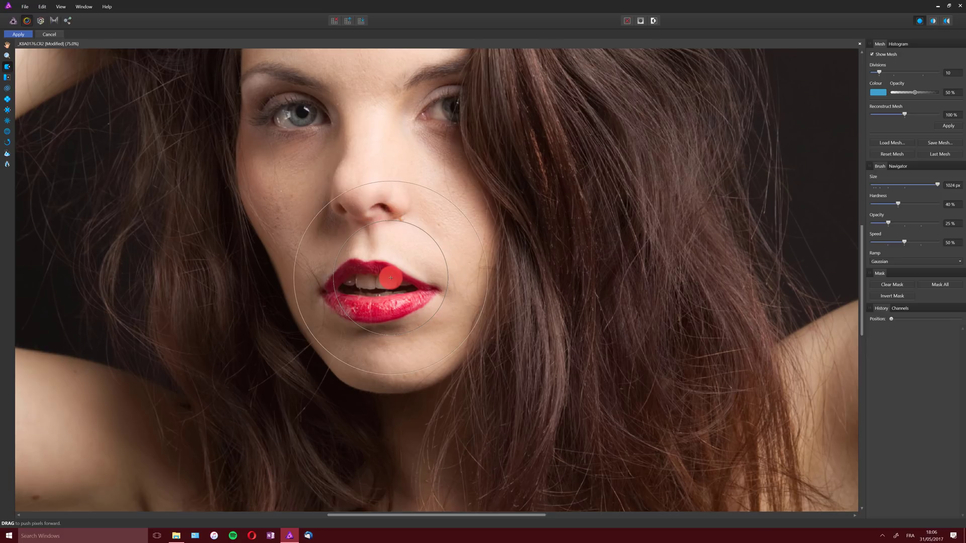
scroll(390, 278, up, 1)
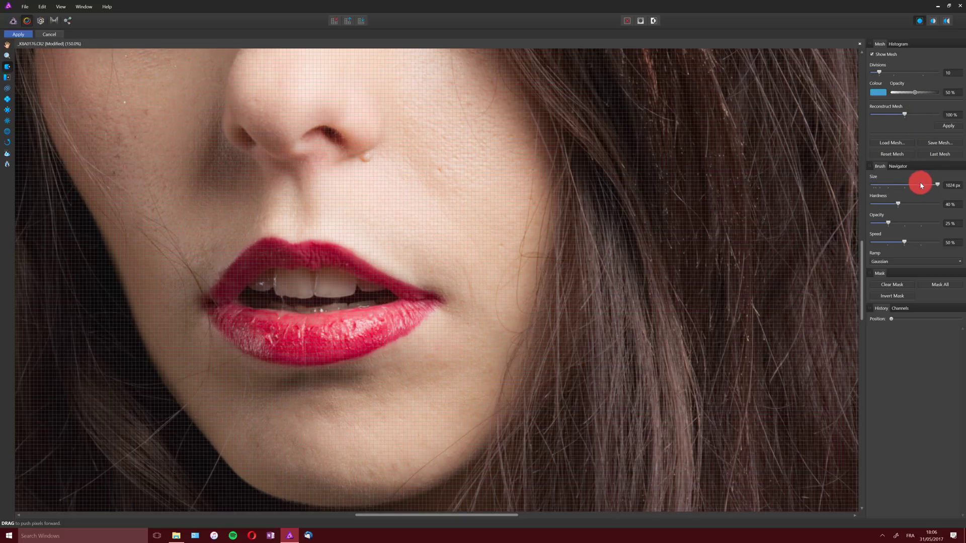
drag(912, 183, 879, 186)
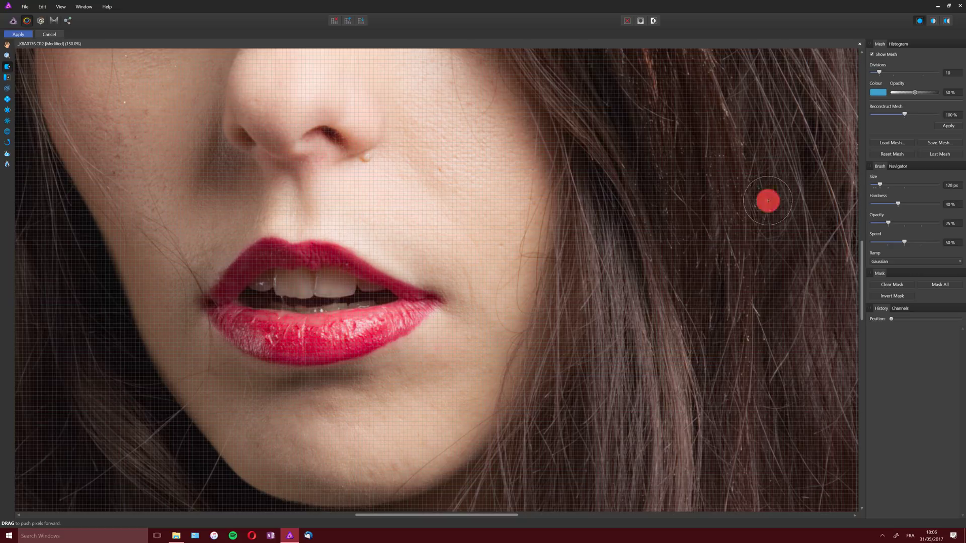
drag(879, 185, 877, 185)
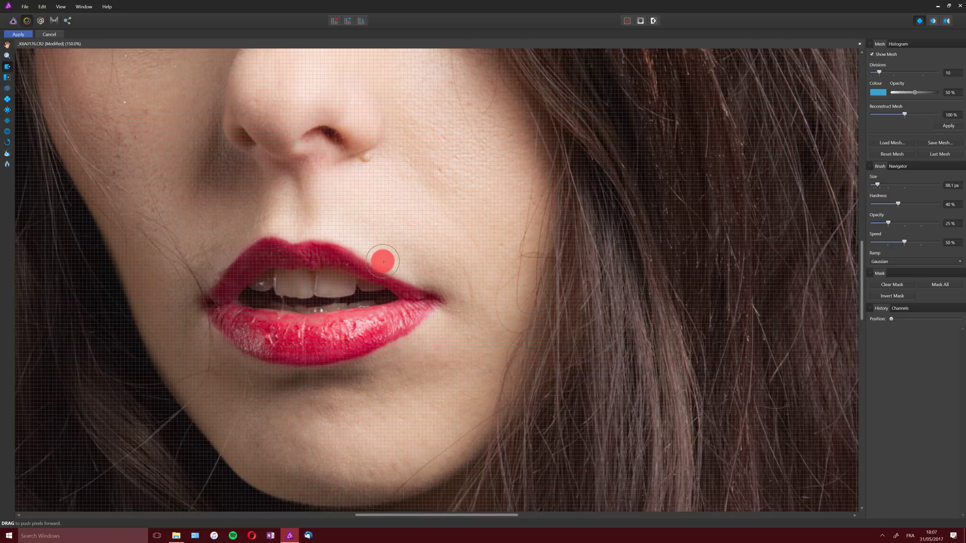
Reshape the upper lip's contour with small push-forward strokes, hide the mesh and apply the liquify changes.
drag(358, 253, 351, 255)
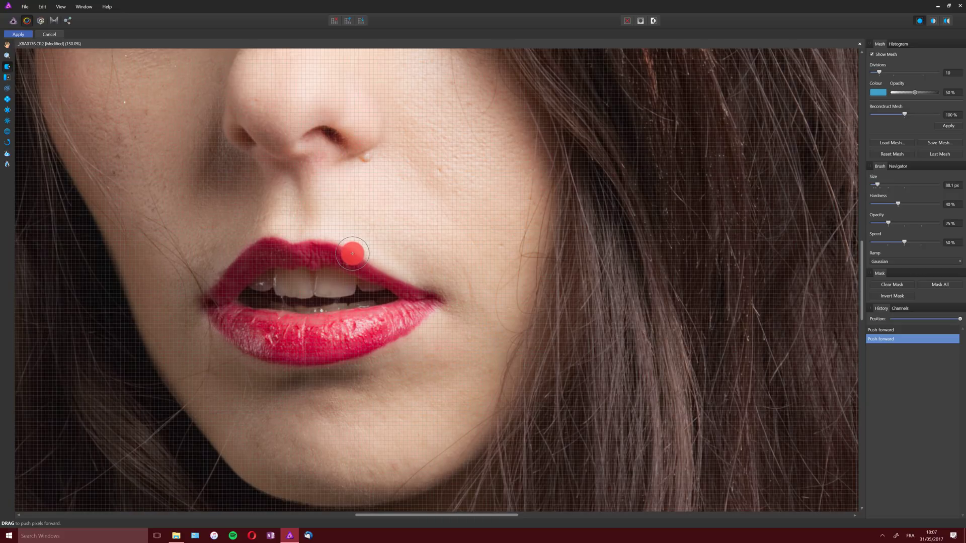
click(871, 55)
drag(351, 258, 332, 243)
mouse_move(332, 246)
mouse_down()
mouse_move(378, 267)
mouse_move(442, 281)
mouse_move(382, 268)
mouse_up()
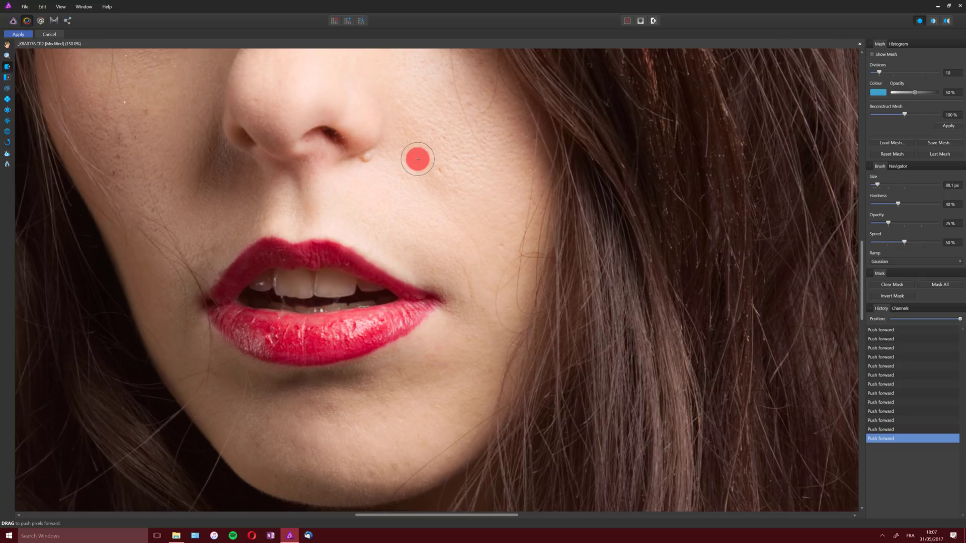
scroll(412, 267, up, 5)
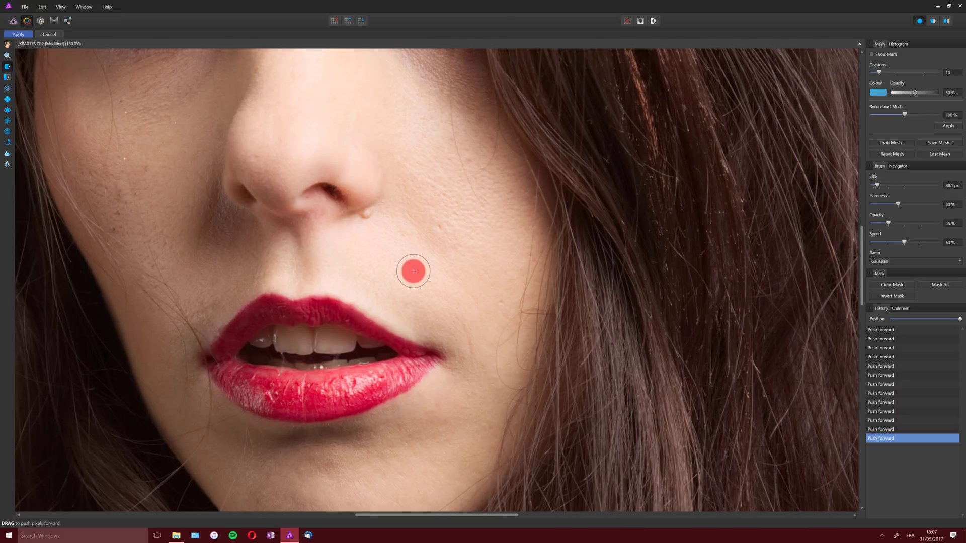
scroll(423, 280, down, 4)
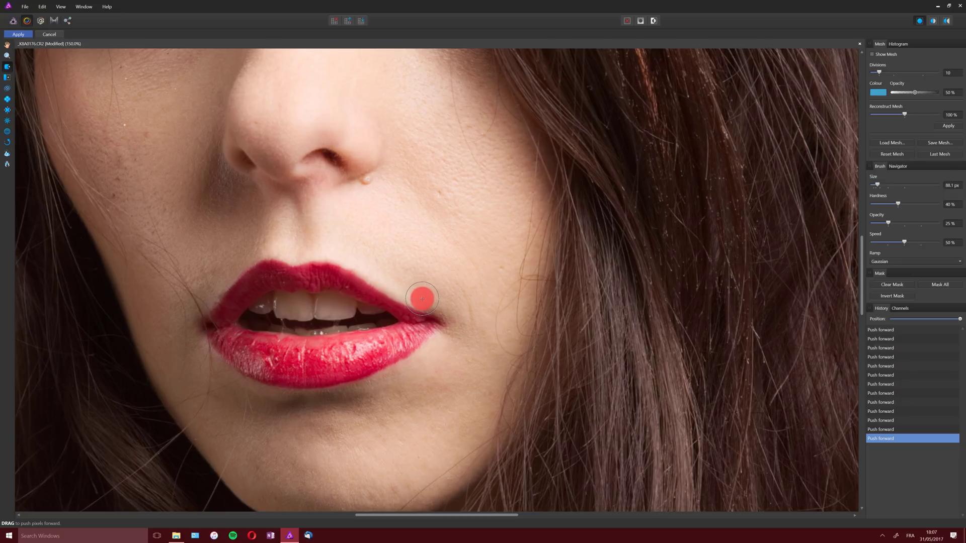
click(18, 33)
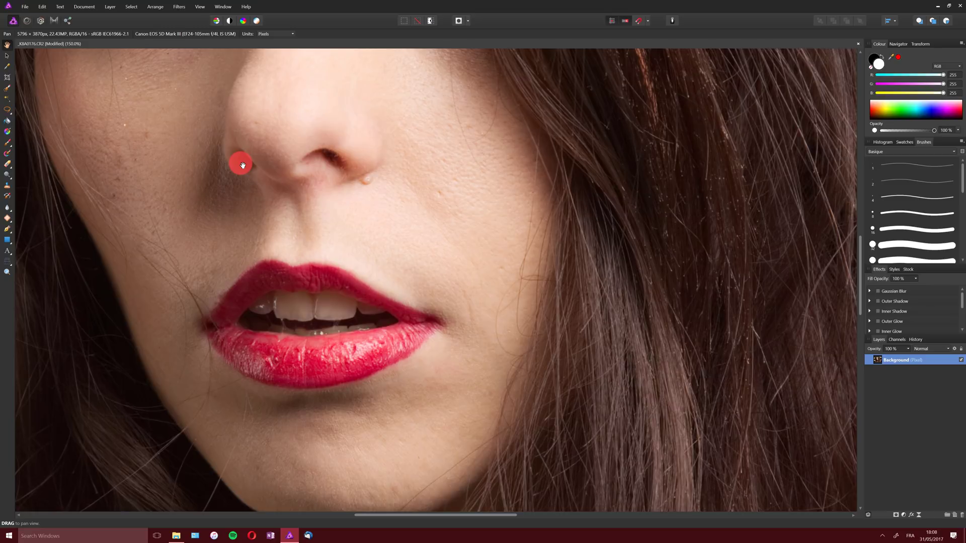
click(45, 7)
click(44, 7)
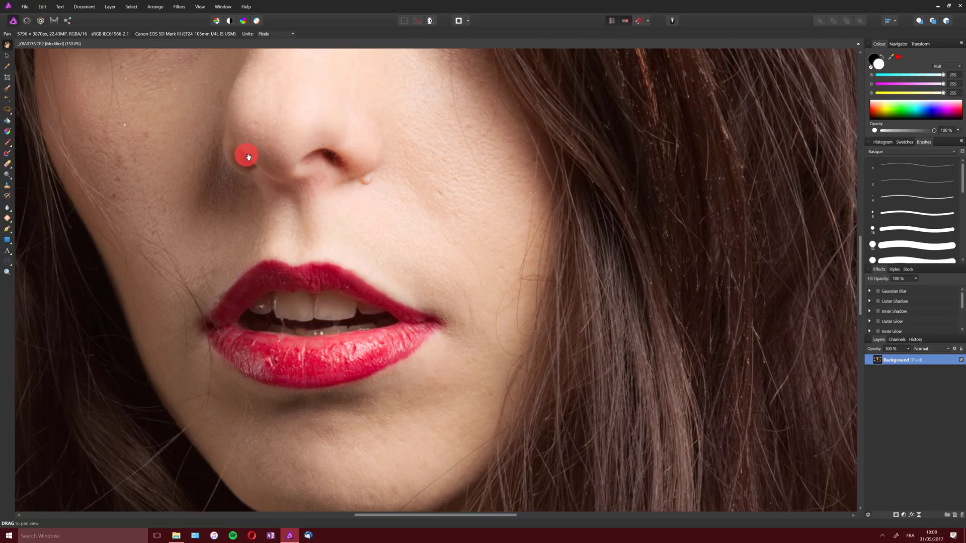
Duplicate the Background layer and rename the lower of the two layers as BASE.
key(z)
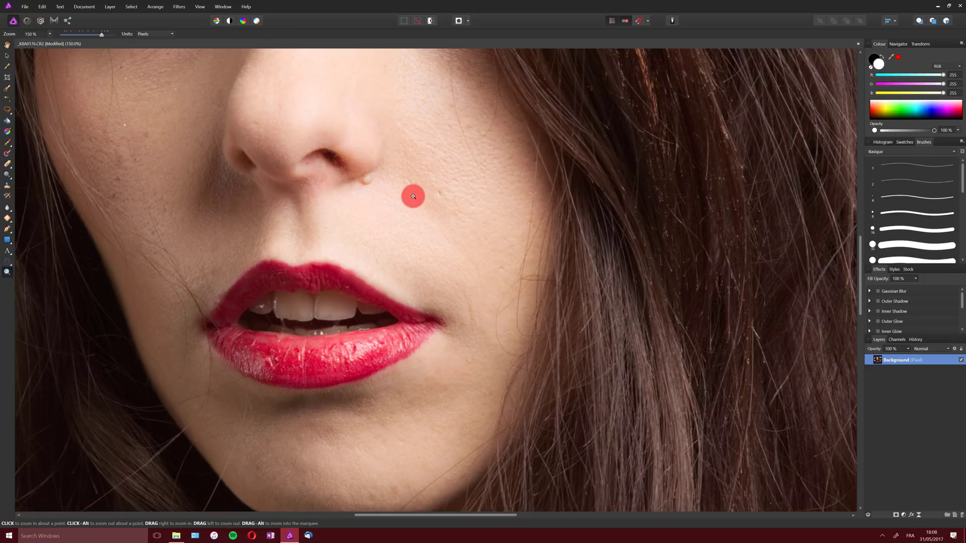
alt+click(422, 214)
alt+click(422, 214)
alt+click(422, 213)
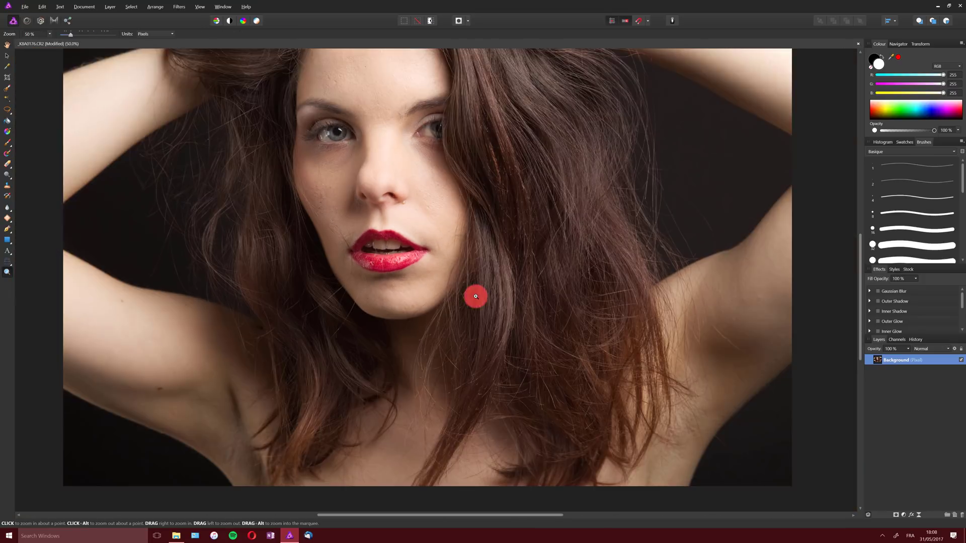
scroll(476, 297, up, 3)
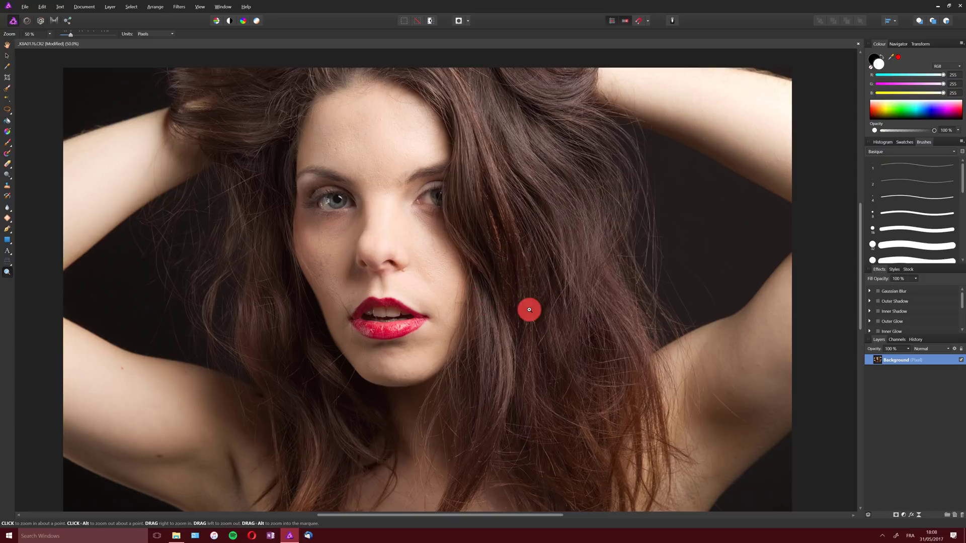
key(ctrl+j)
double_click(905, 372)
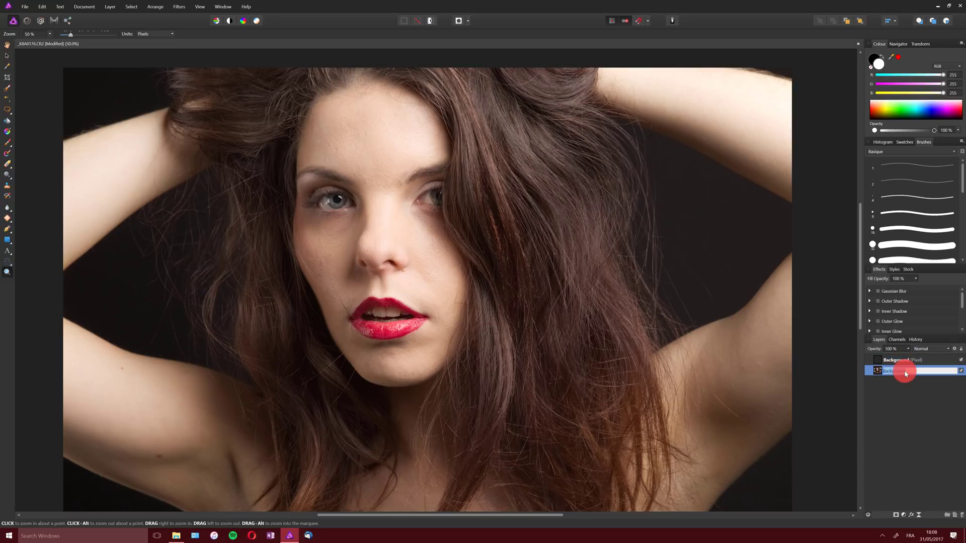
text(BASE)
key(Return)
Hide the BASE layer and make the Background layer above it the active one.
click(961, 371)
click(904, 360)
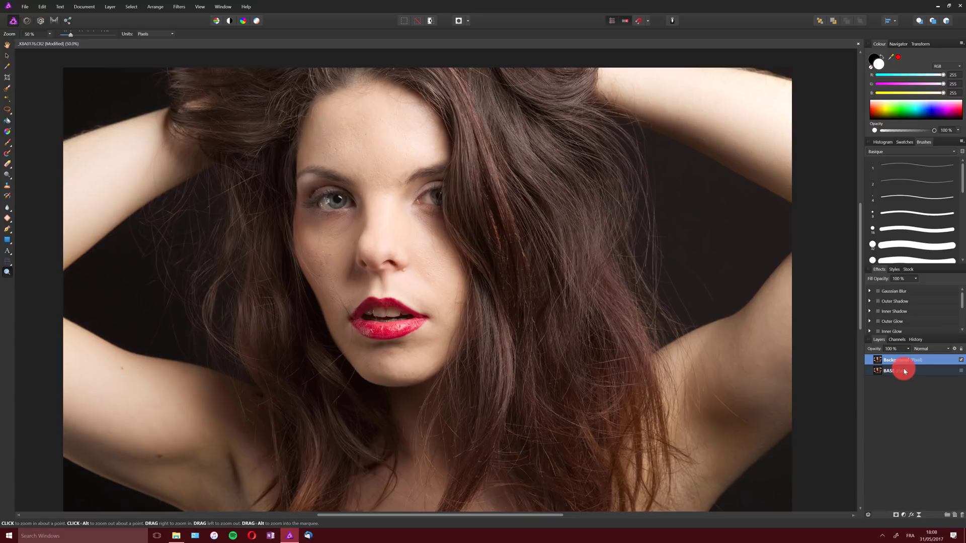
click(961, 371)
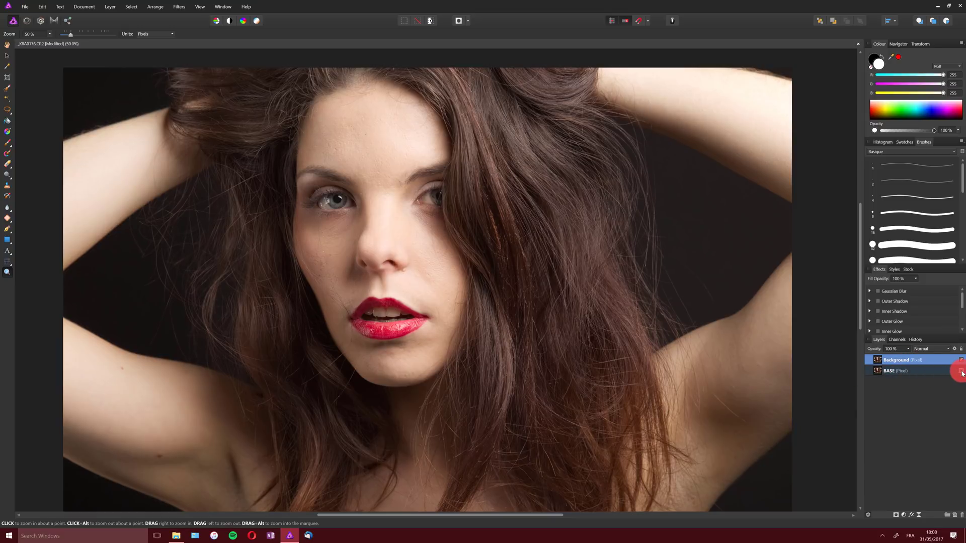
click(903, 371)
click(920, 361)
Apply Frequency Separation with a 5 px radius to the Background layer, using the split preview to check the facial detail.
click(178, 7)
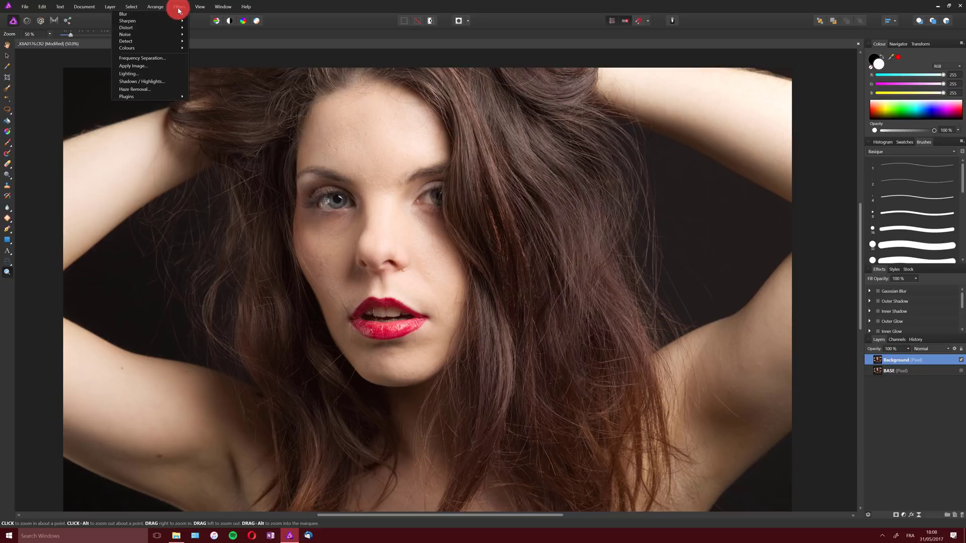
click(149, 60)
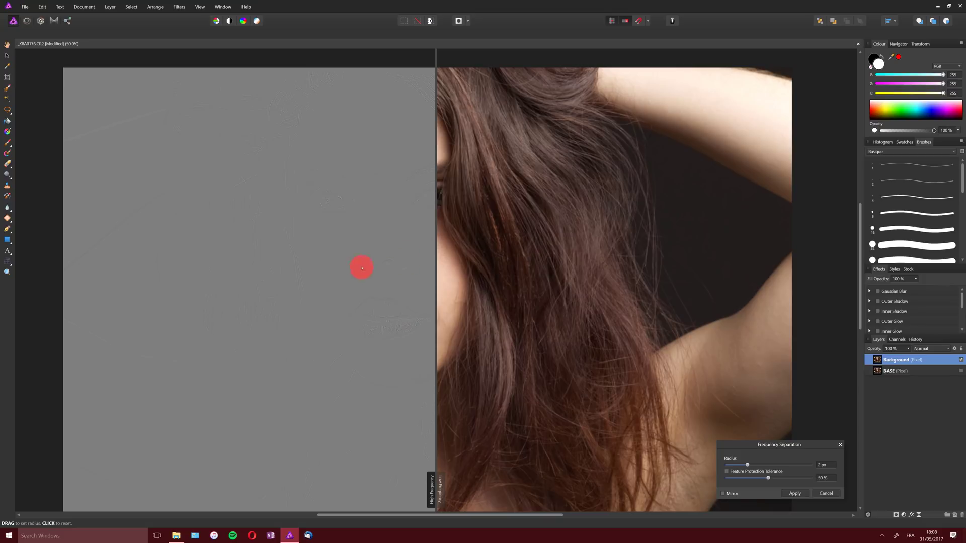
key(ctrl+plus)
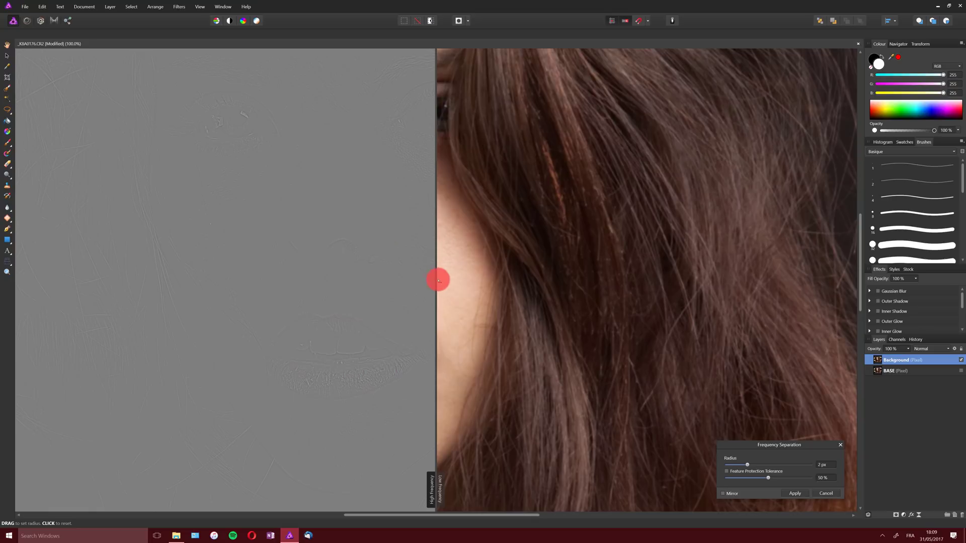
drag(747, 465, 753, 465)
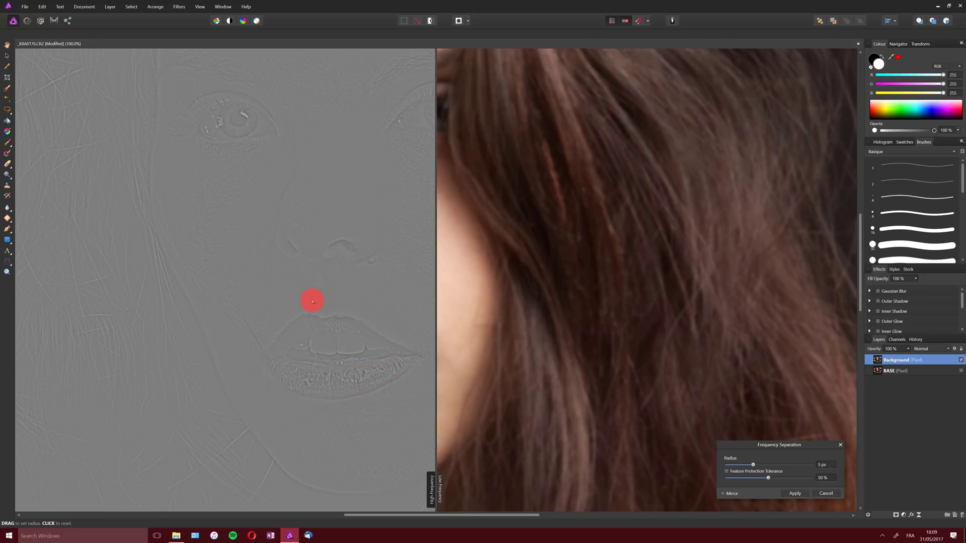
drag(445, 250, 578, 269)
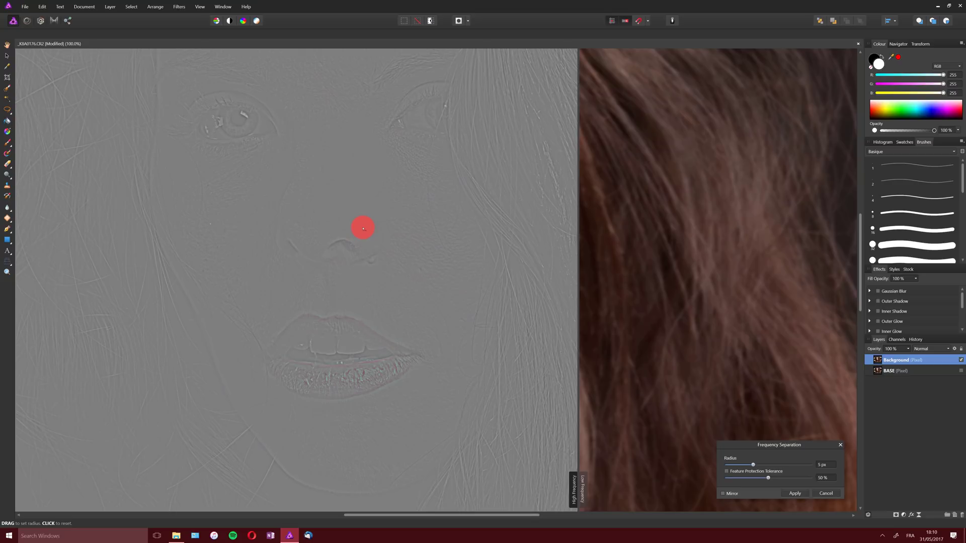
click(795, 493)
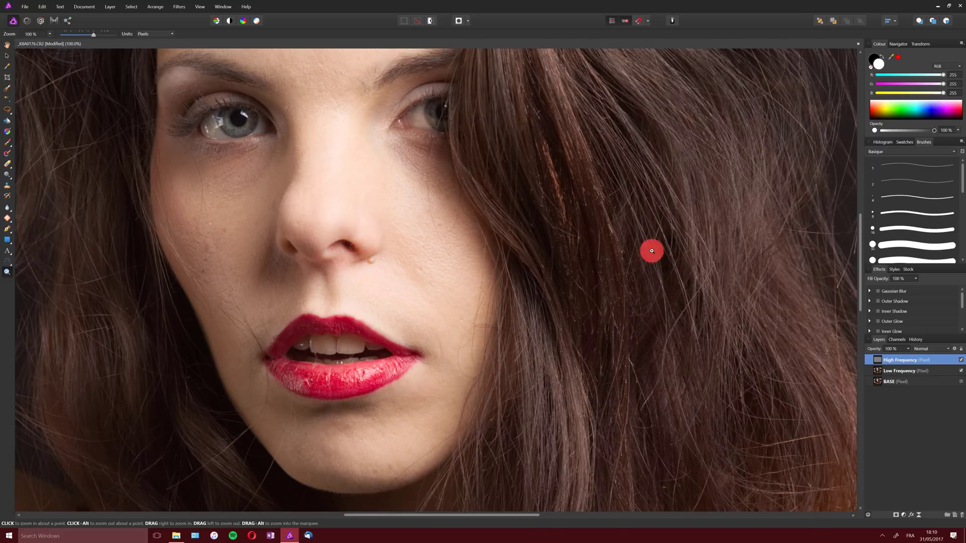
Make the Low Frequency layer active and lasso the bright part of the forehead above the eye nearest the hair.
click(909, 372)
click(892, 362)
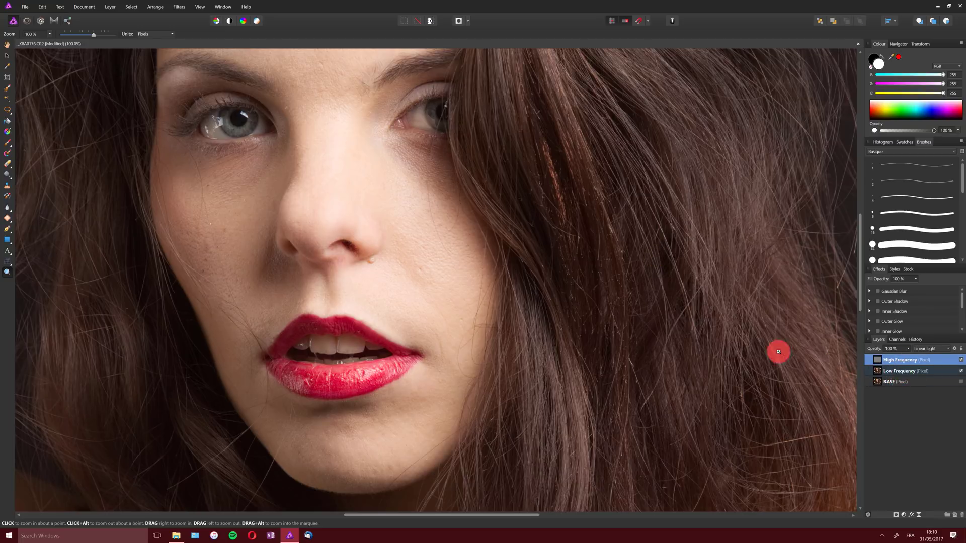
click(905, 371)
scroll(367, 275, up, 8)
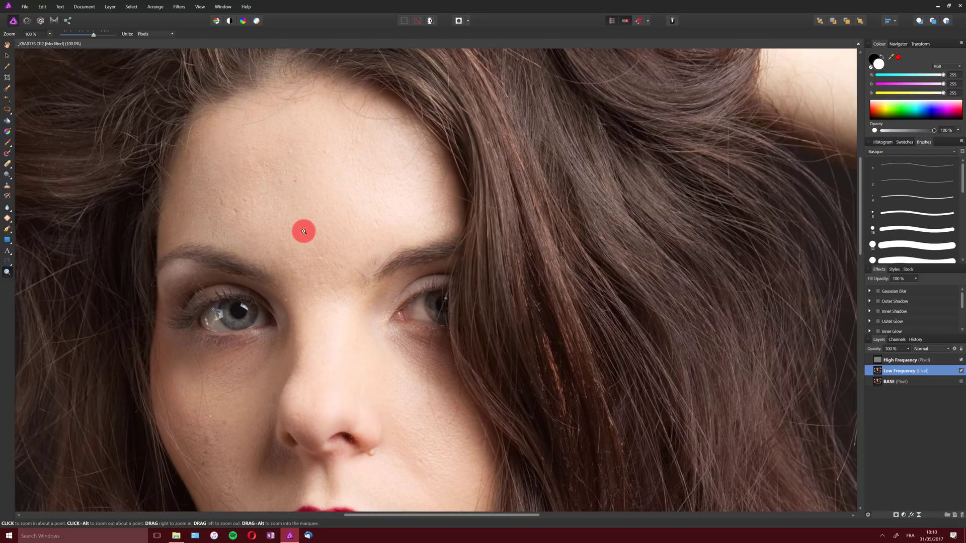
click(7, 109)
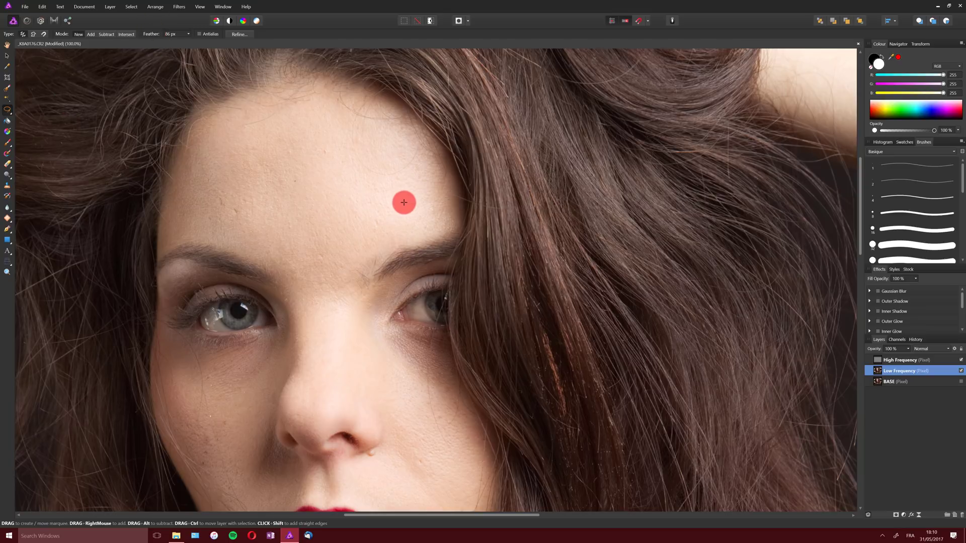
mouse_move(398, 137)
mouse_down()
mouse_move(358, 119)
mouse_move(329, 118)
mouse_move(303, 132)
mouse_move(300, 201)
mouse_move(332, 269)
mouse_move(350, 271)
mouse_move(441, 227)
mouse_move(424, 151)
mouse_up()
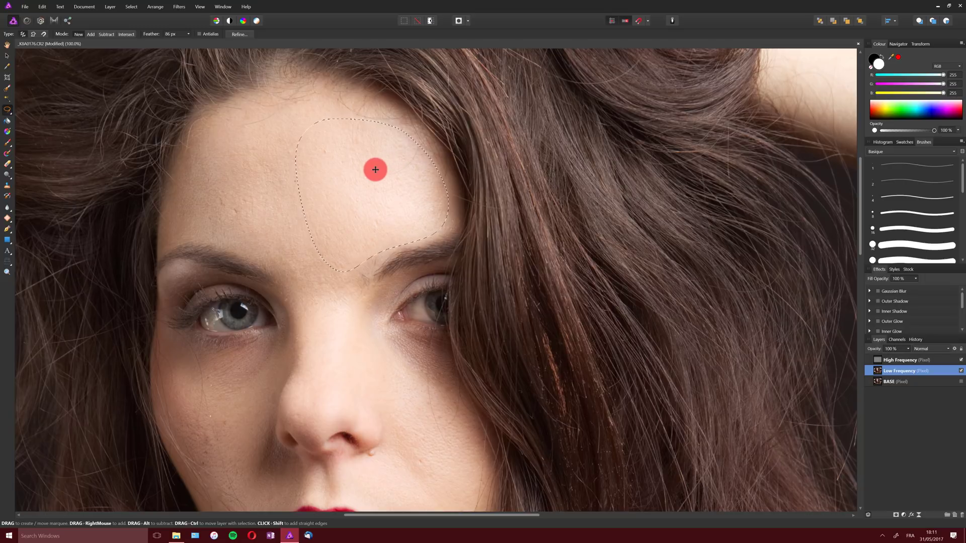
Apply a Gaussian Blur of 20.4 px to the forehead selection, comparing before and after in the split view.
click(180, 7)
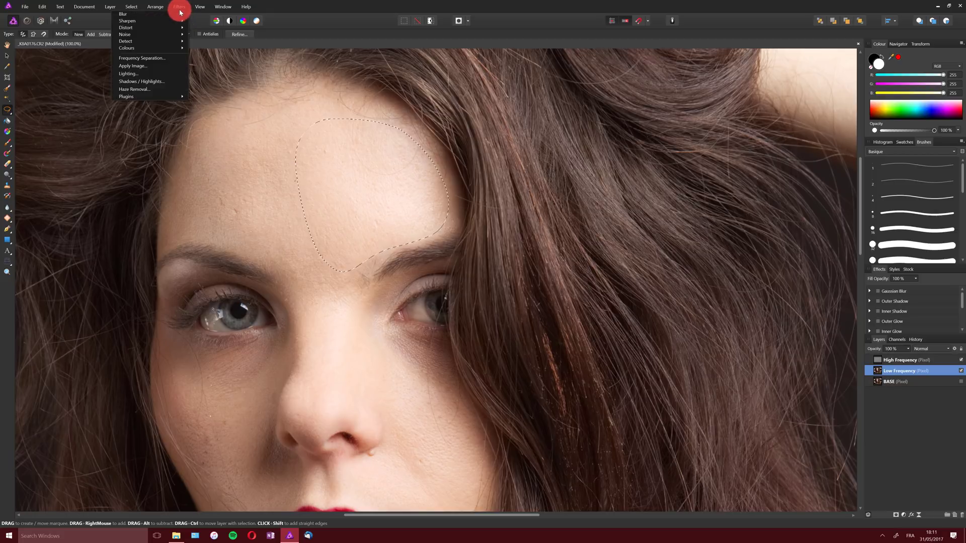
mouse_move(133, 16)
click(66, 26)
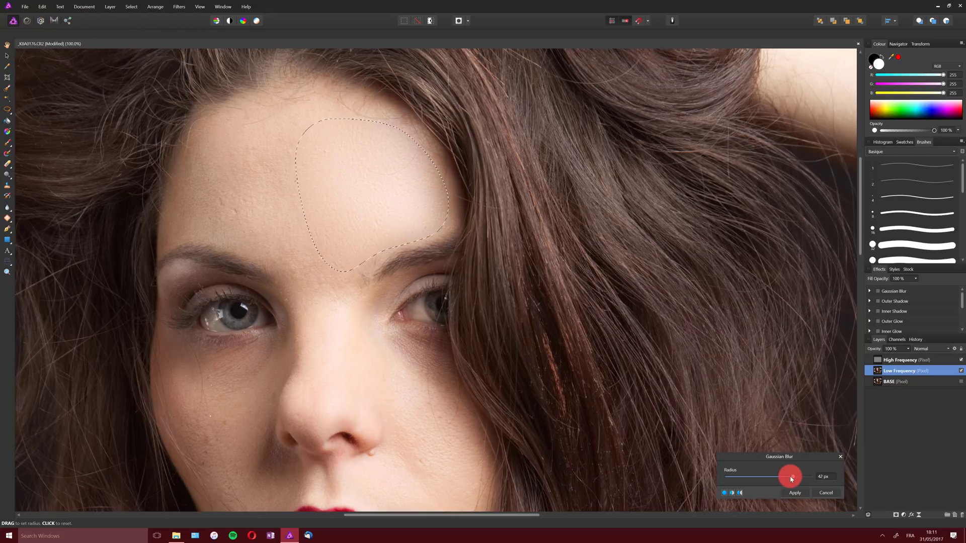
drag(774, 482, 790, 481)
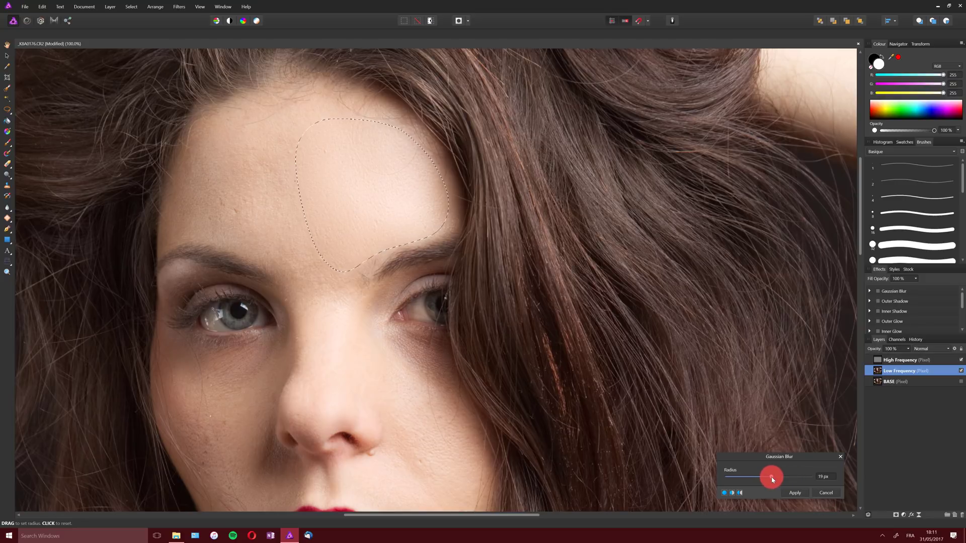
click(733, 493)
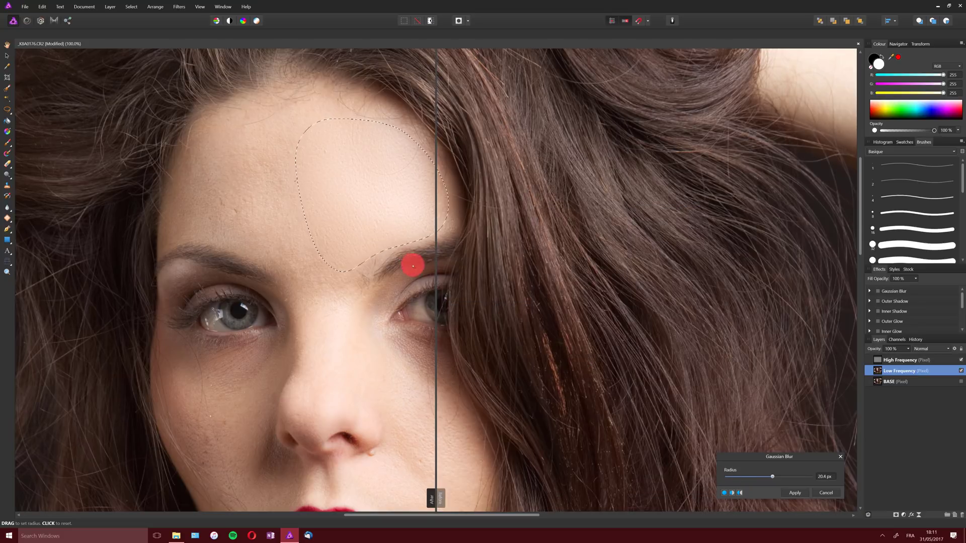
drag(436, 272, 300, 232)
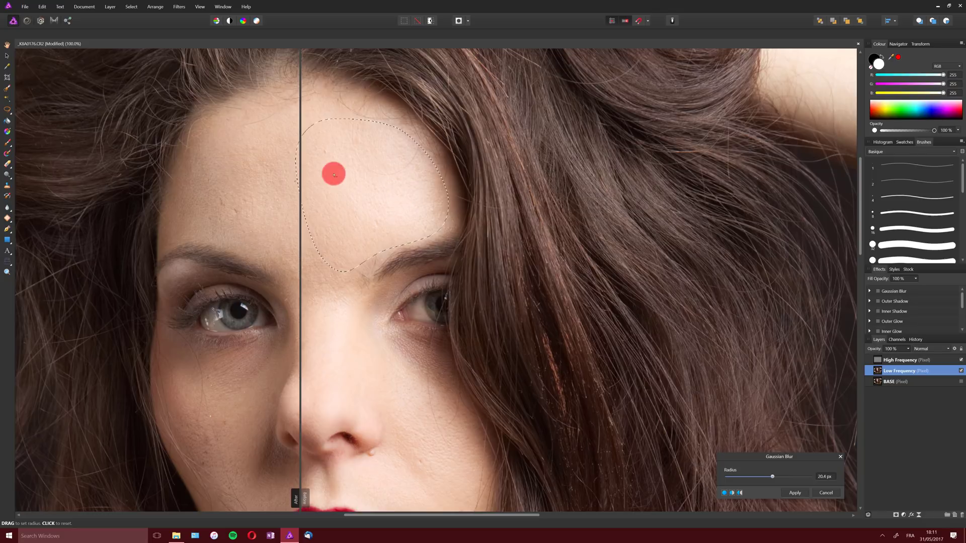
drag(334, 178, 466, 186)
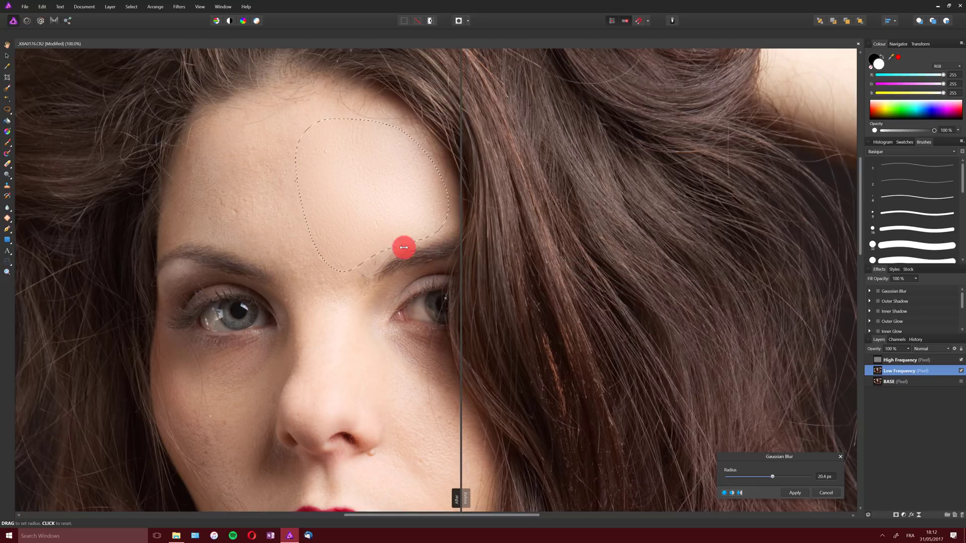
click(800, 492)
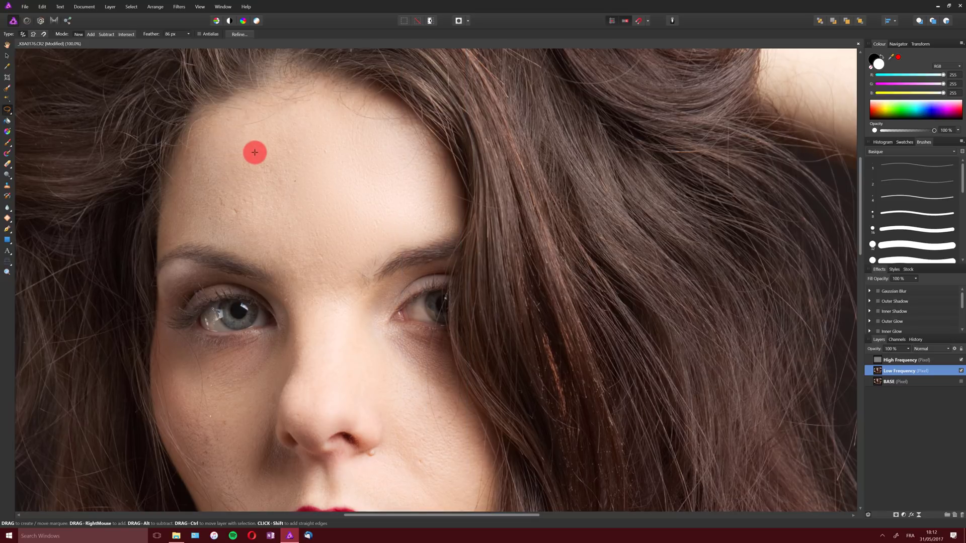
Lasso the remaining parts of the forehead one by one, repeat the Gaussian Blur on each and deselect.
mouse_move(244, 137)
mouse_down()
mouse_move(212, 144)
mouse_move(204, 186)
mouse_move(219, 227)
mouse_move(258, 241)
mouse_move(314, 234)
mouse_move(344, 208)
mouse_move(350, 151)
mouse_move(318, 120)
mouse_move(261, 118)
mouse_move(233, 135)
mouse_up()
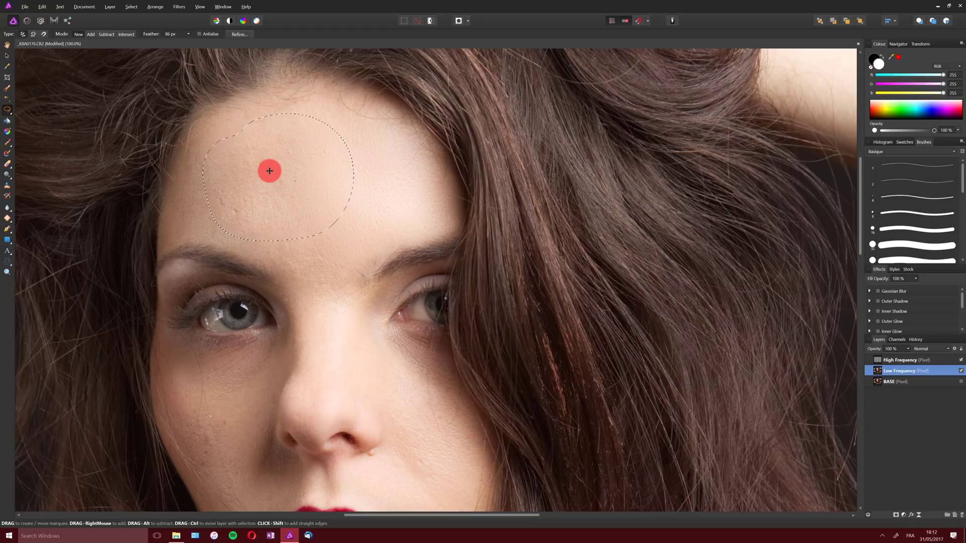
mouse_move(206, 132)
mouse_down()
mouse_move(186, 163)
mouse_move(169, 237)
mouse_move(242, 242)
mouse_move(259, 165)
mouse_move(208, 132)
mouse_up()
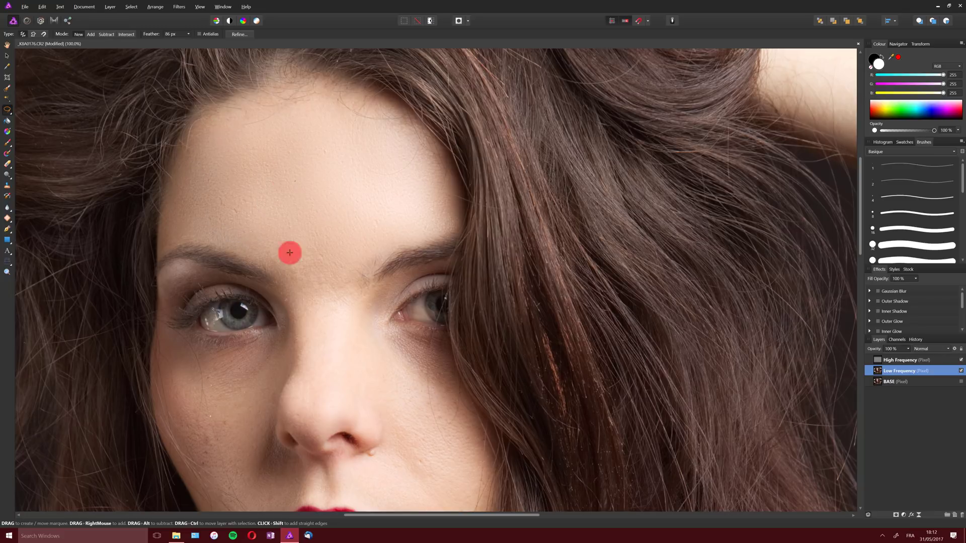
scroll(312, 341, down, 2)
mouse_move(266, 166)
mouse_down()
mouse_move(296, 230)
mouse_move(327, 234)
mouse_move(373, 160)
mouse_up()
key(ctrl+f)
key(ctrl+d)
Smooth the skin under both eyes and on the nose bridge with lasso selections and the repeated Gaussian Blur.
mouse_move(209, 292)
mouse_down()
mouse_move(238, 327)
mouse_move(284, 270)
mouse_up()
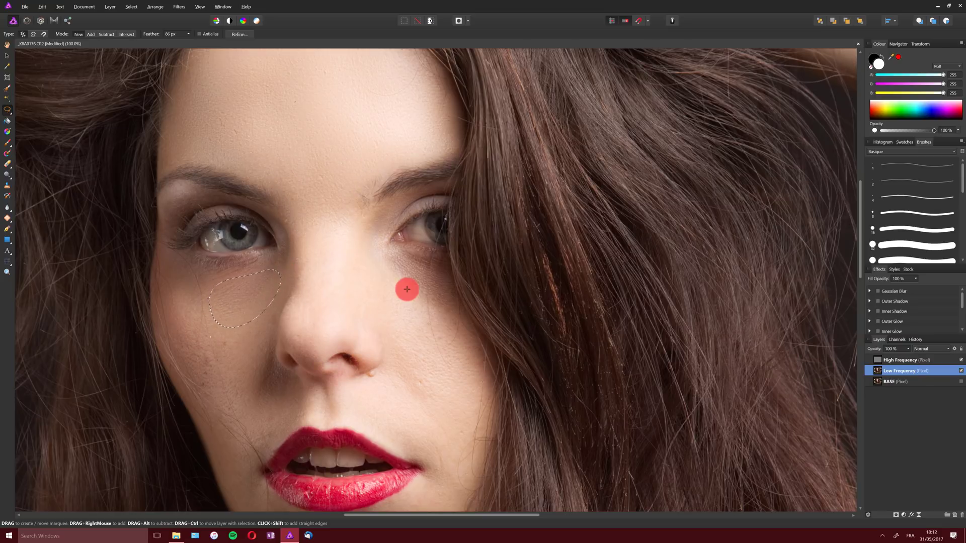
mouse_move(381, 259)
mouse_down()
mouse_move(374, 279)
mouse_move(382, 306)
mouse_move(428, 334)
mouse_move(451, 324)
mouse_move(453, 300)
mouse_move(397, 271)
mouse_up()
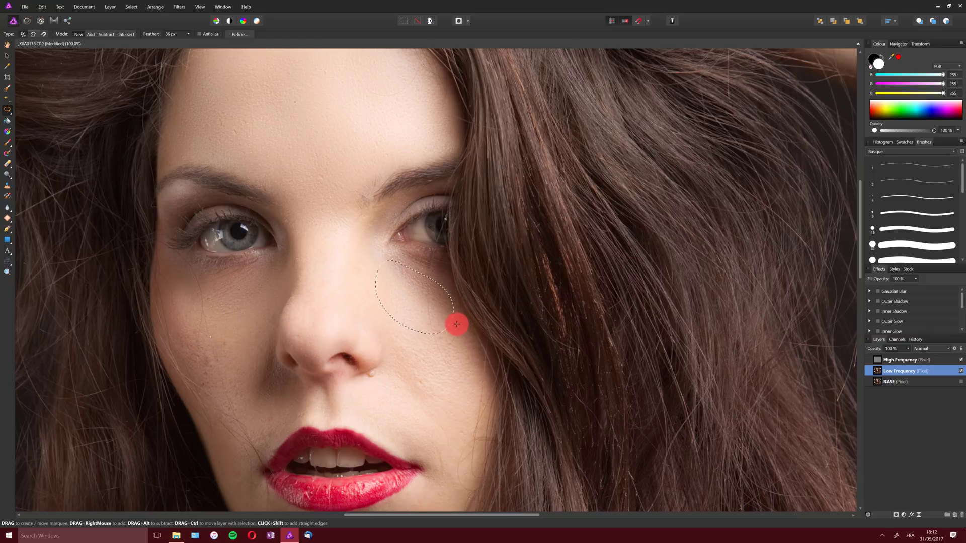
mouse_move(389, 255)
mouse_down()
mouse_move(357, 275)
mouse_move(381, 320)
mouse_move(435, 332)
mouse_move(439, 298)
mouse_move(395, 260)
mouse_up()
key(ctrl+d)
mouse_move(324, 213)
mouse_down()
mouse_move(315, 334)
mouse_move(365, 342)
mouse_move(391, 310)
mouse_move(345, 217)
mouse_up()
key(ctrl+d)
Lasso patches of the shadowed cheek beside the nose and the skin above the upper lip, and repeat the blur on them.
scroll(306, 349, down, 3)
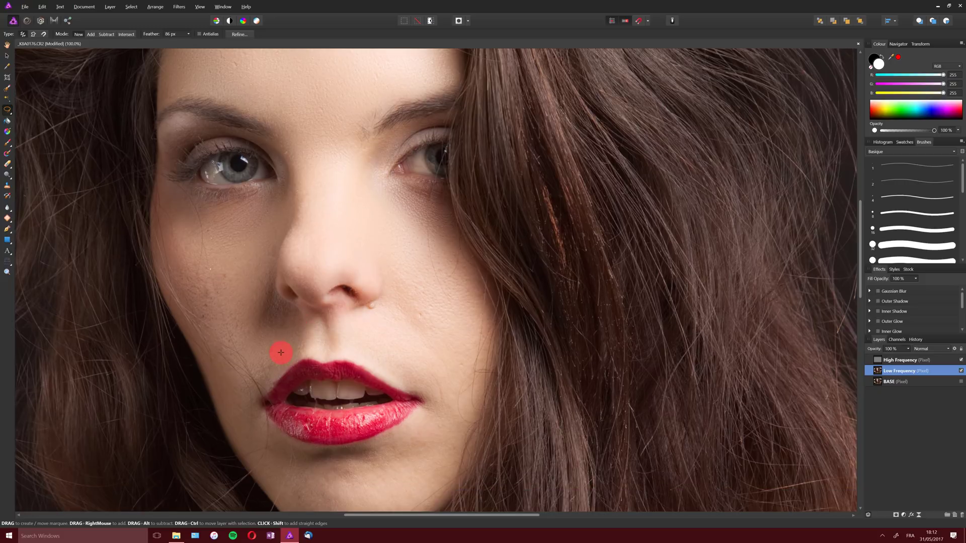
scroll(269, 363, down, 2)
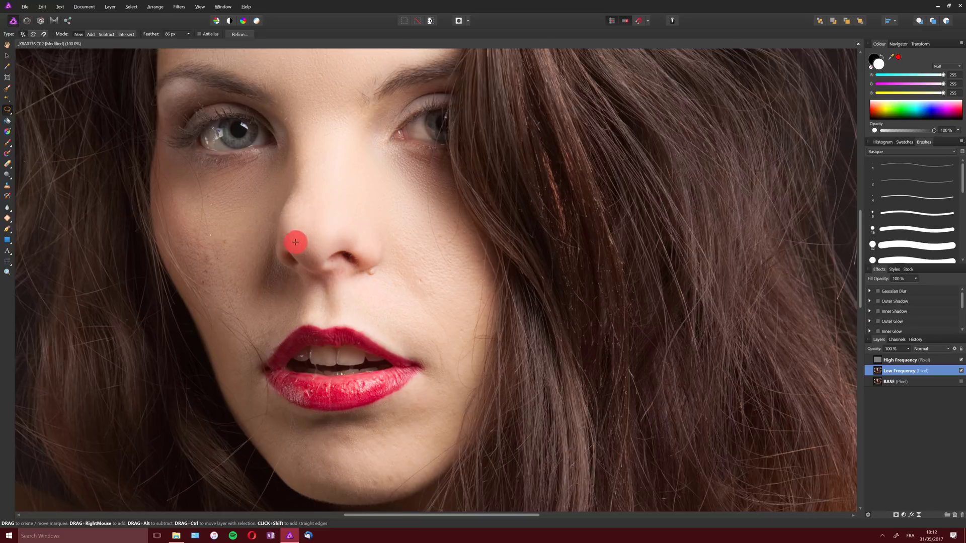
mouse_move(270, 257)
mouse_down()
mouse_move(253, 247)
mouse_move(222, 273)
mouse_up()
drag(298, 297, 272, 260)
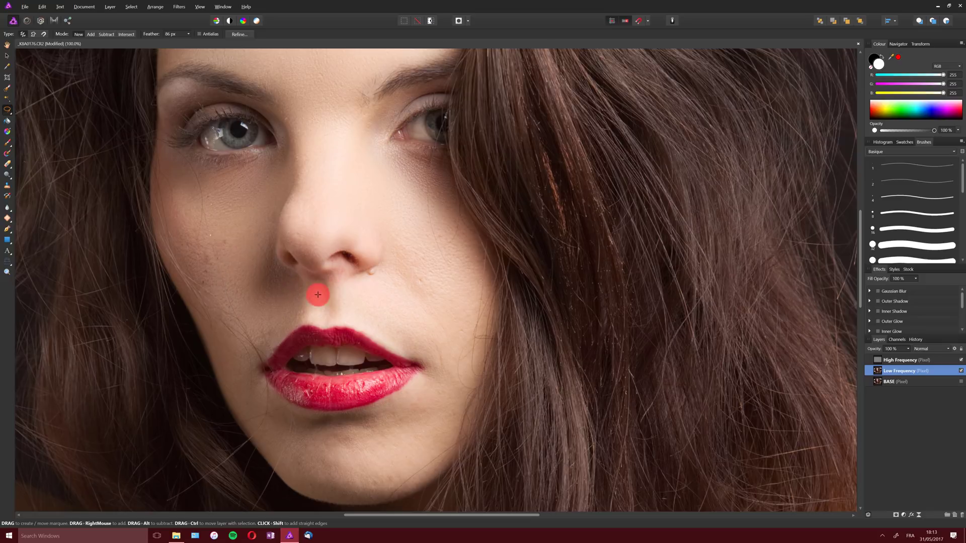
mouse_move(270, 258)
mouse_down()
mouse_move(249, 232)
mouse_move(217, 239)
mouse_up()
mouse_move(275, 304)
mouse_down()
mouse_move(294, 285)
mouse_move(273, 261)
mouse_up()
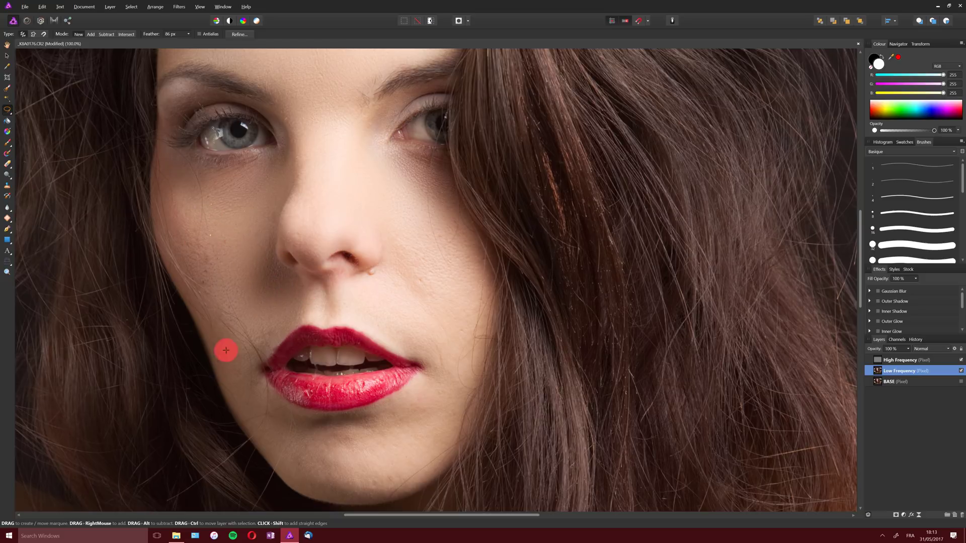
Repeat the blur on lassoed areas of the chin, below the mouth corner and on the brighter cheek, then clear the selection.
scroll(271, 364, down, 1)
mouse_move(307, 383)
mouse_down()
mouse_move(390, 378)
mouse_move(406, 401)
mouse_move(381, 419)
mouse_move(335, 414)
mouse_move(311, 393)
mouse_move(292, 428)
mouse_move(309, 454)
mouse_move(374, 458)
mouse_move(411, 438)
mouse_move(419, 416)
mouse_move(402, 391)
mouse_move(382, 390)
mouse_up()
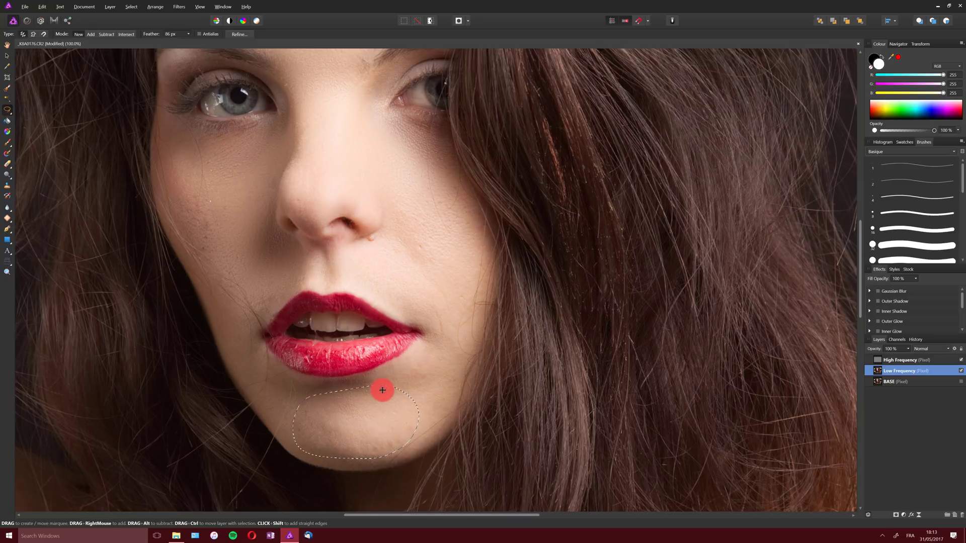
mouse_move(423, 352)
mouse_down()
mouse_move(400, 401)
mouse_move(443, 392)
mouse_move(458, 356)
mouse_move(436, 309)
mouse_move(426, 316)
mouse_move(424, 357)
mouse_move(387, 376)
mouse_move(390, 408)
mouse_move(441, 360)
mouse_move(421, 351)
mouse_up()
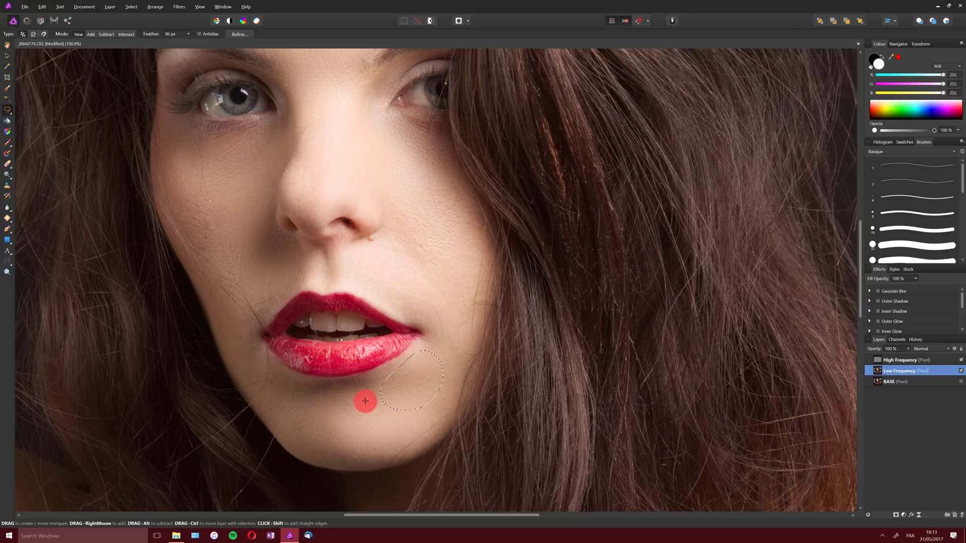
scroll(410, 388, up, 2)
mouse_move(393, 251)
mouse_down()
mouse_move(403, 351)
mouse_move(445, 347)
mouse_move(462, 276)
mouse_move(447, 246)
mouse_move(398, 222)
mouse_up()
key(ctrl+f)
key(ctrl+d)
Smooth the under-eye area and the blemished cheek on the shadowed side of the face with lasso selections and the repeated blur.
scroll(337, 373, up, 1)
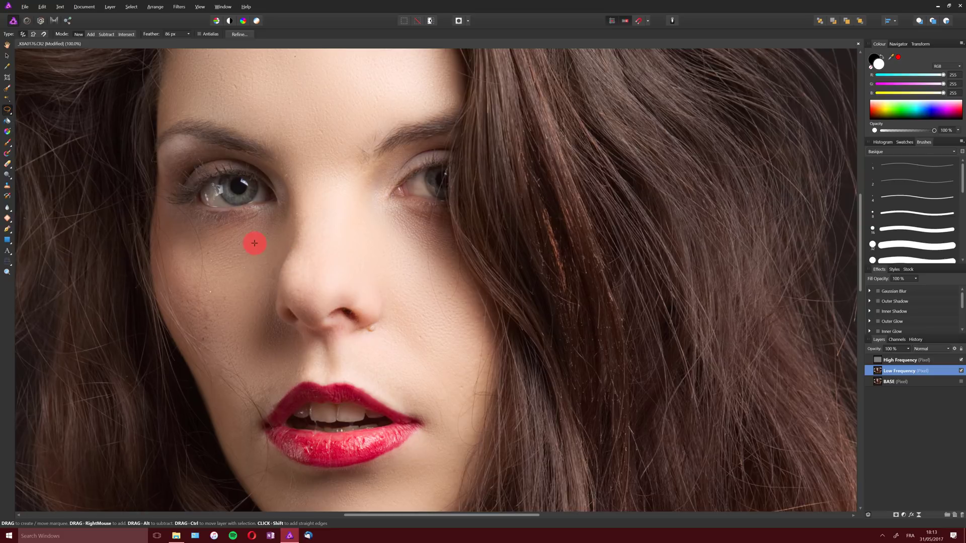
mouse_move(270, 218)
mouse_down()
mouse_move(187, 236)
mouse_move(243, 280)
mouse_up()
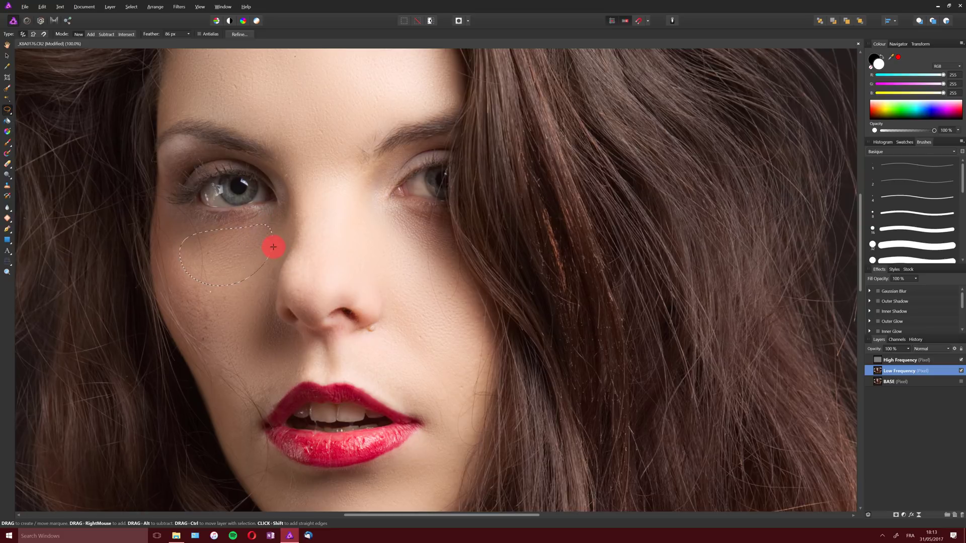
scroll(246, 291, up, 1)
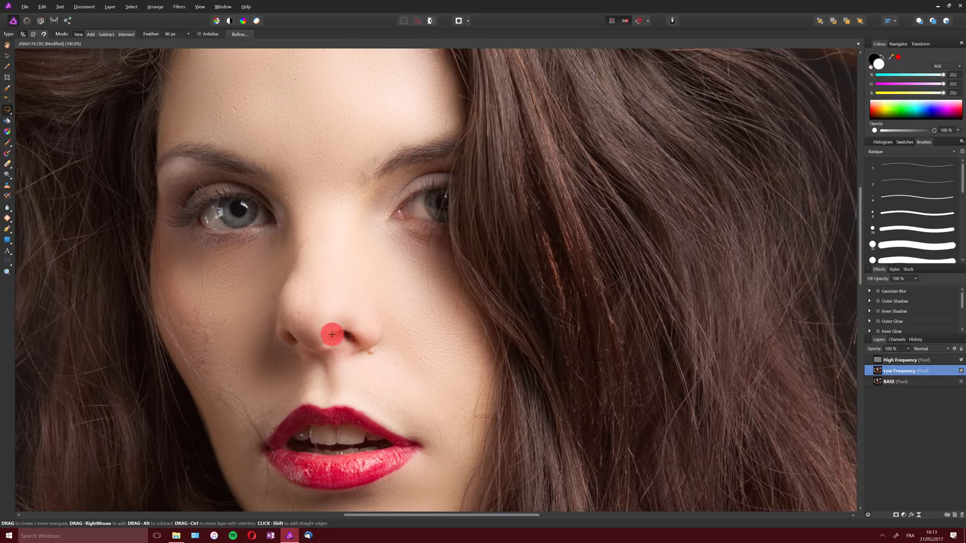
scroll(244, 336, up, 1)
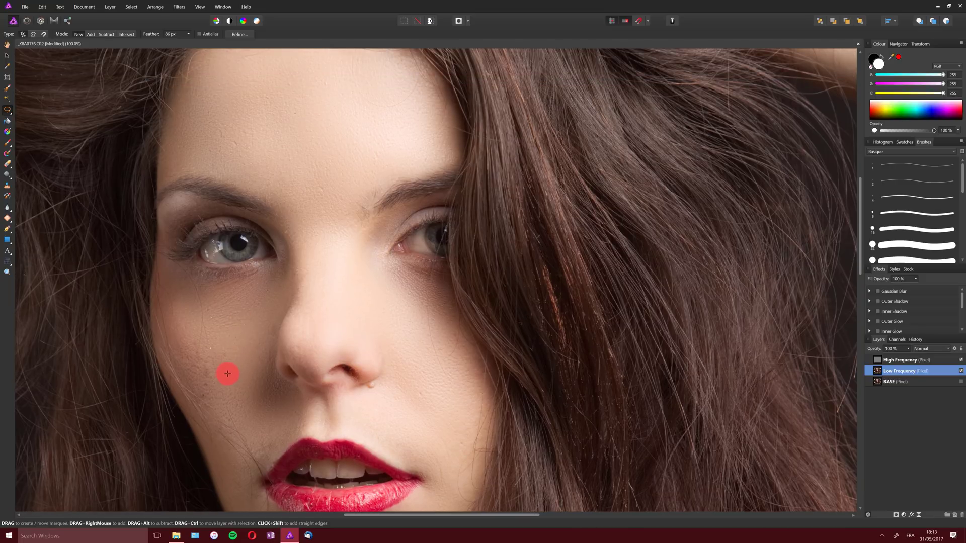
scroll(235, 358, down, 1)
scroll(235, 358, down, 3)
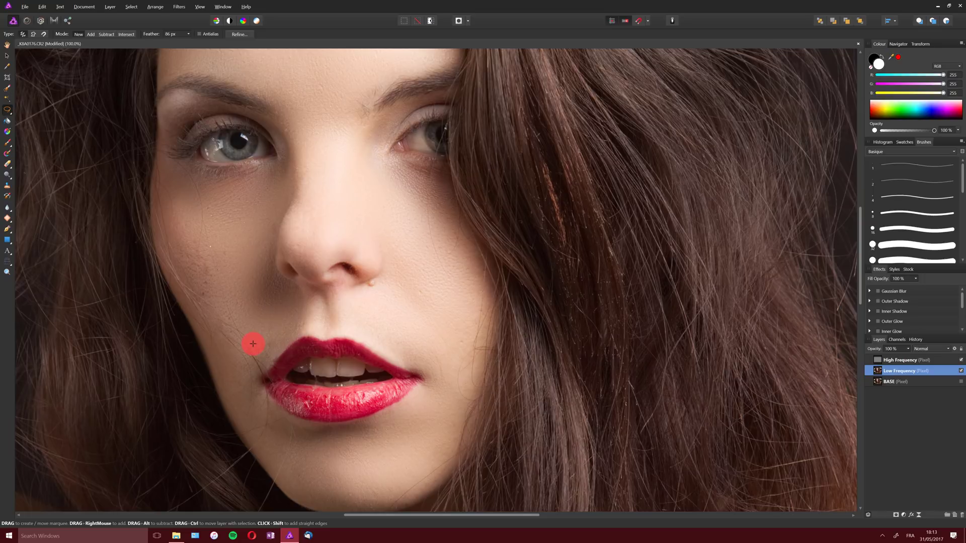
scroll(253, 344, up, 1)
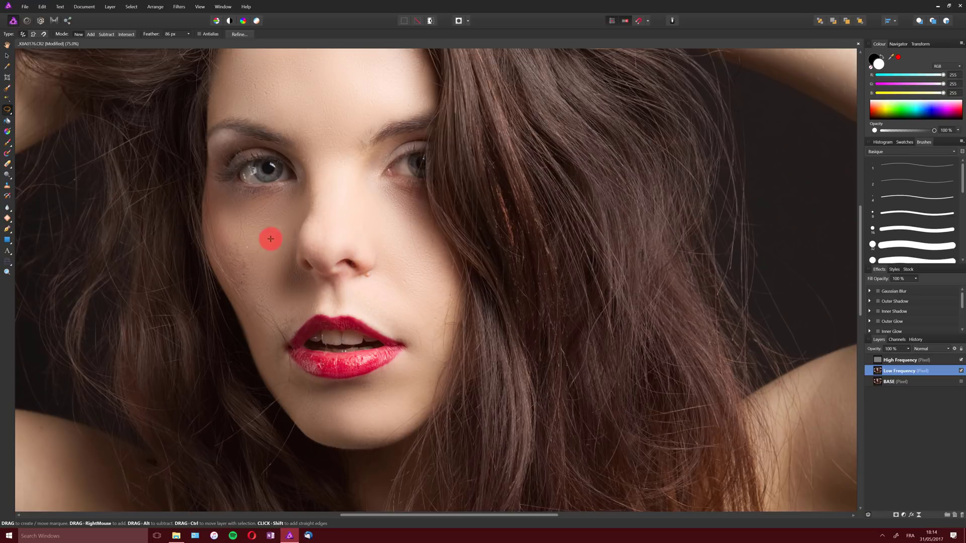
mouse_move(226, 220)
mouse_down()
mouse_move(225, 266)
mouse_move(270, 308)
mouse_move(283, 275)
mouse_move(250, 224)
mouse_up()
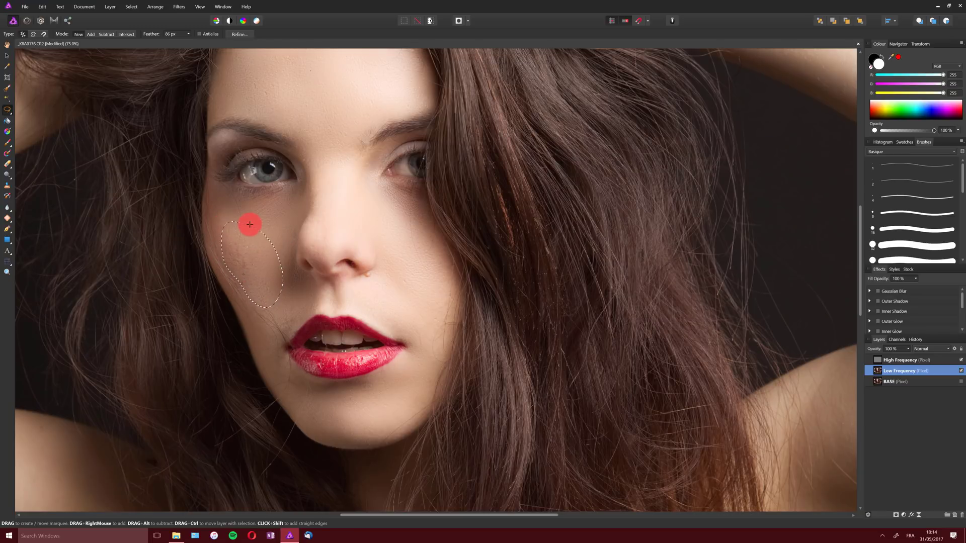
key(ctrl+d)
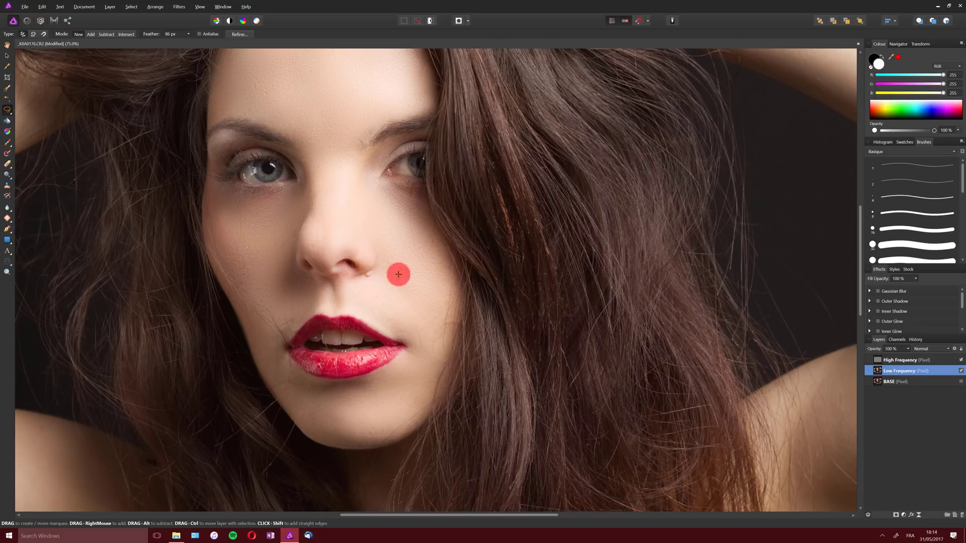
Move the BASE layer to the top of the layer stack and make it visible.
drag(902, 383, 901, 360)
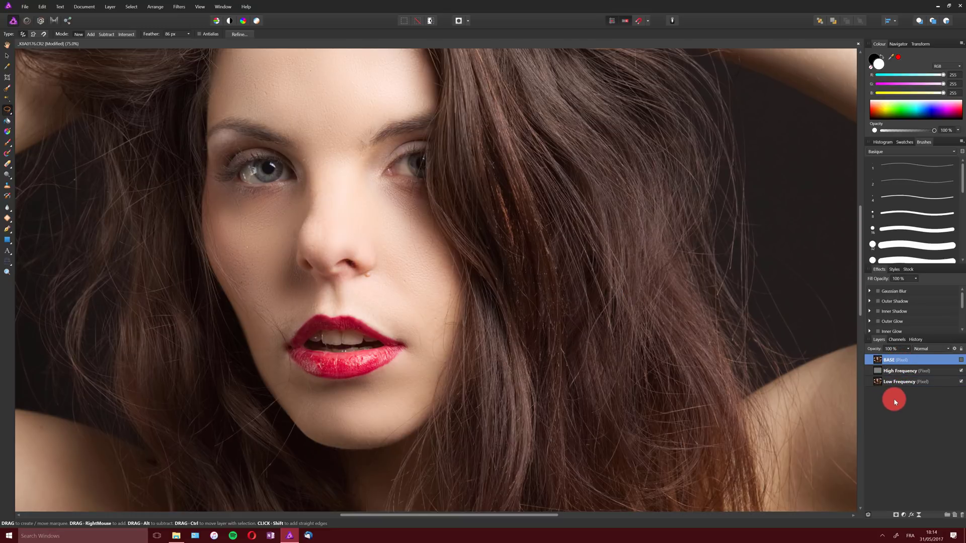
click(961, 360)
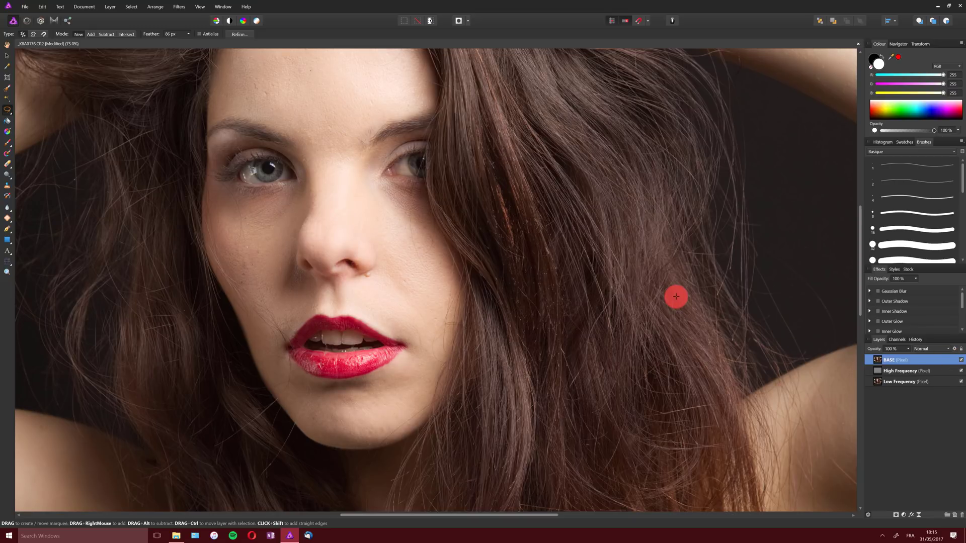
scroll(298, 330, up, 2)
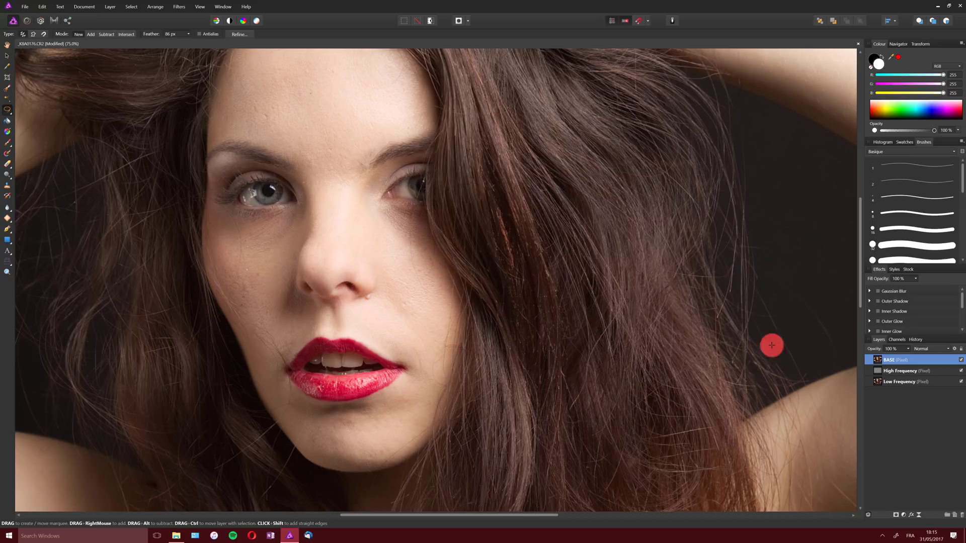
Switch the BASE layer's visibility off and on repeatedly to compare the original with the smoothed skin, leaving it hidden.
click(960, 360)
click(961, 360)
click(961, 360)
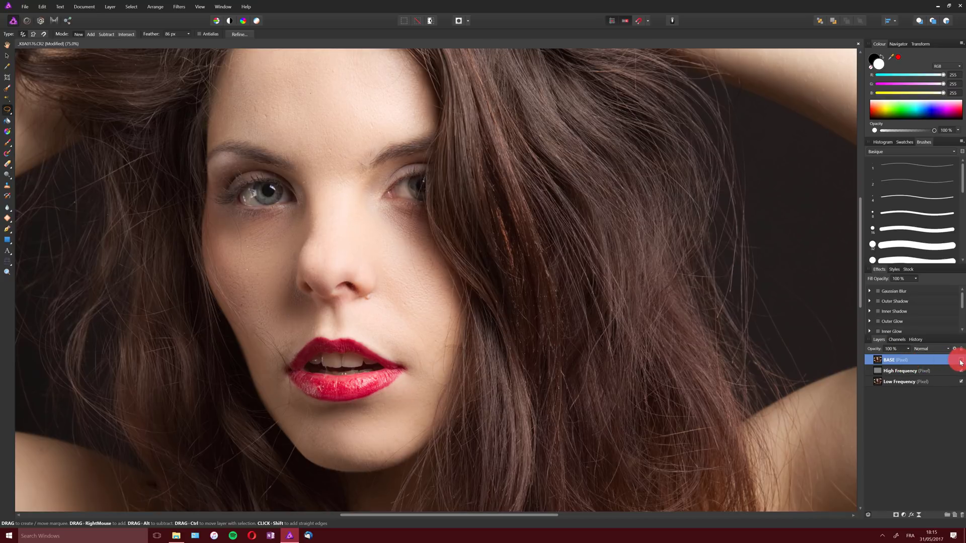
click(960, 360)
click(961, 360)
click(961, 362)
click(960, 361)
click(961, 361)
click(961, 361)
click(961, 361)
click(961, 361)
click(961, 361)
click(961, 362)
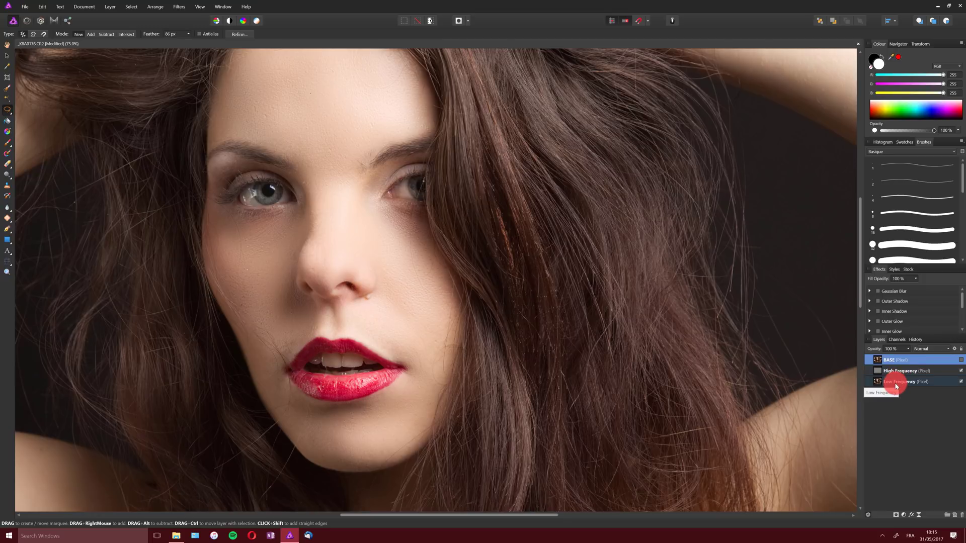
click(961, 361)
click(961, 361)
Select the High Frequency layer and activate the Clone Brush for retouching the forehead at 150% zoom.
click(908, 370)
key(z)
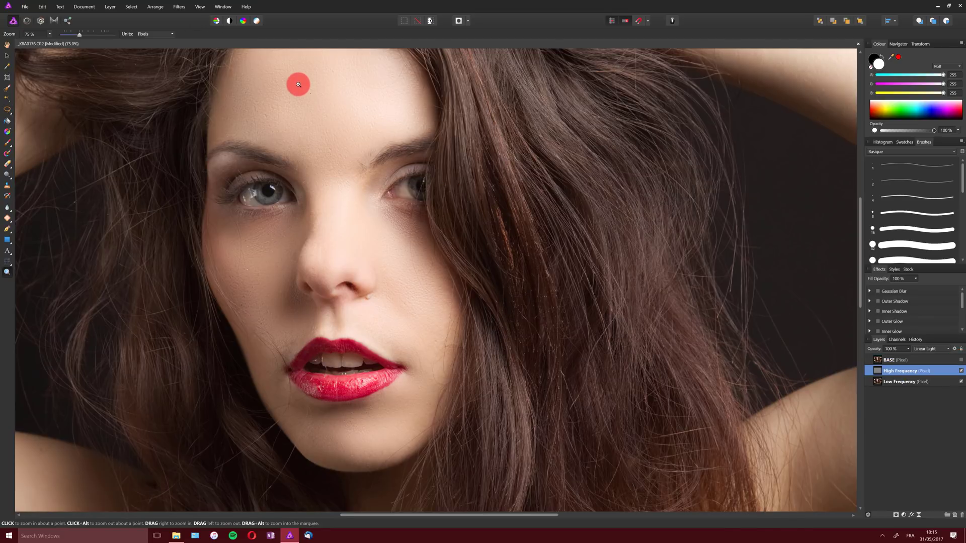
click(297, 84)
click(302, 109)
scroll(299, 214, up, 4)
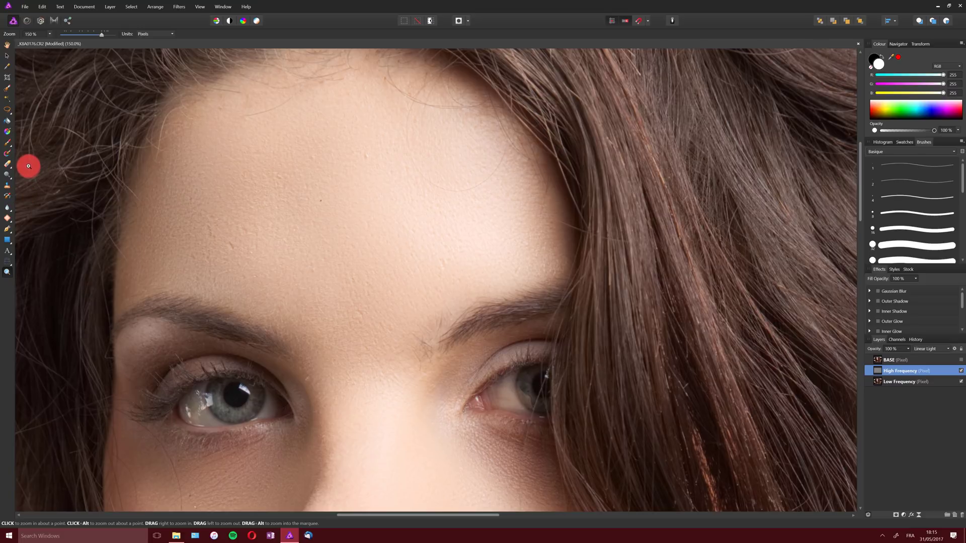
click(7, 188)
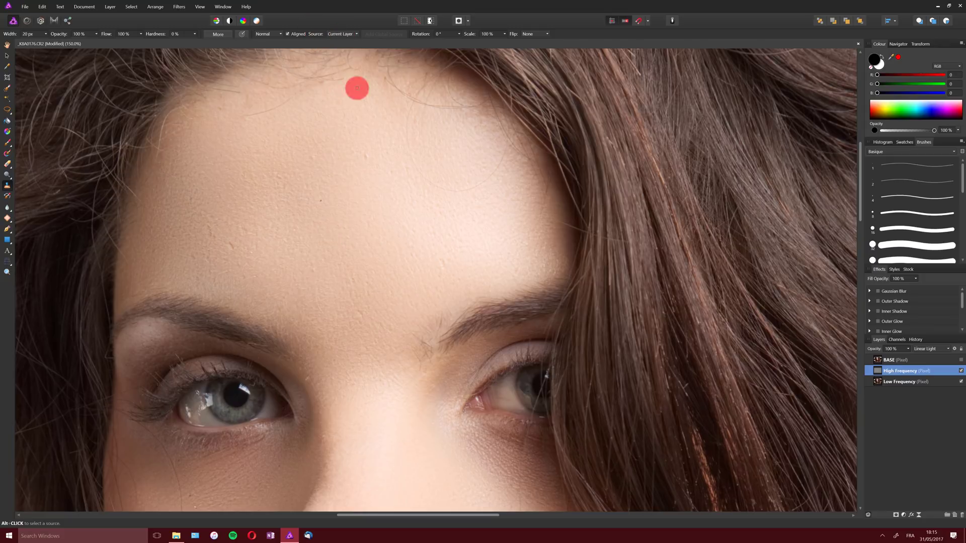
Hide the Low Frequency layer to examine the High Frequency texture on its own, and show it again.
click(961, 381)
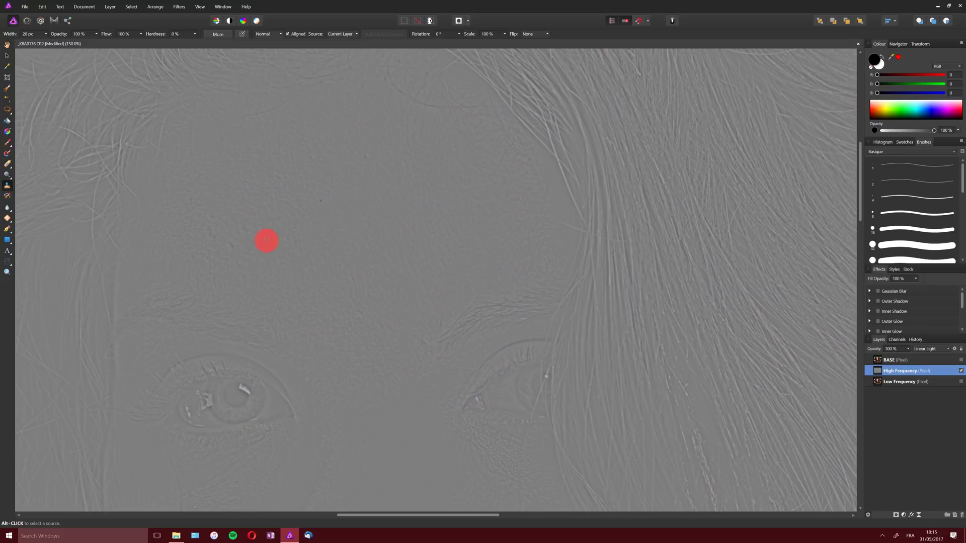
key(alt)
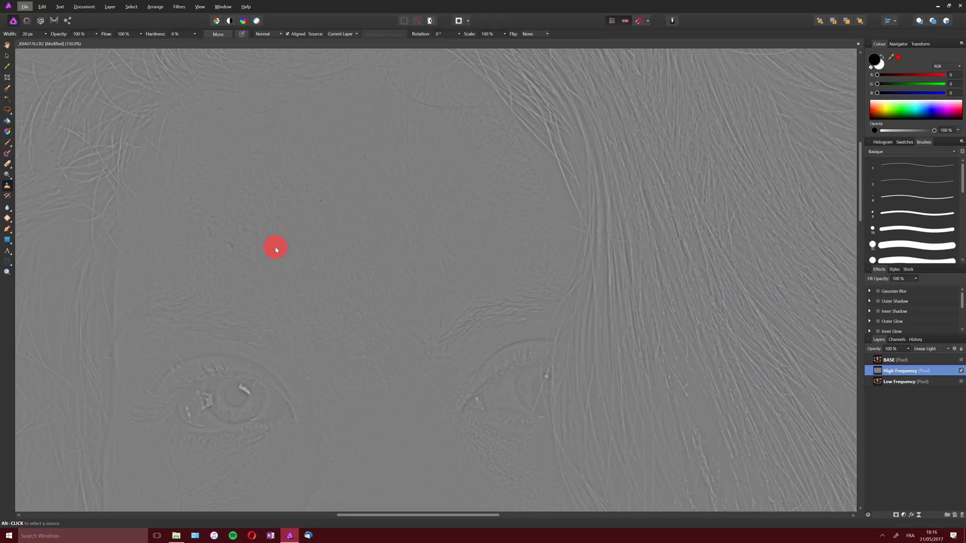
click(960, 381)
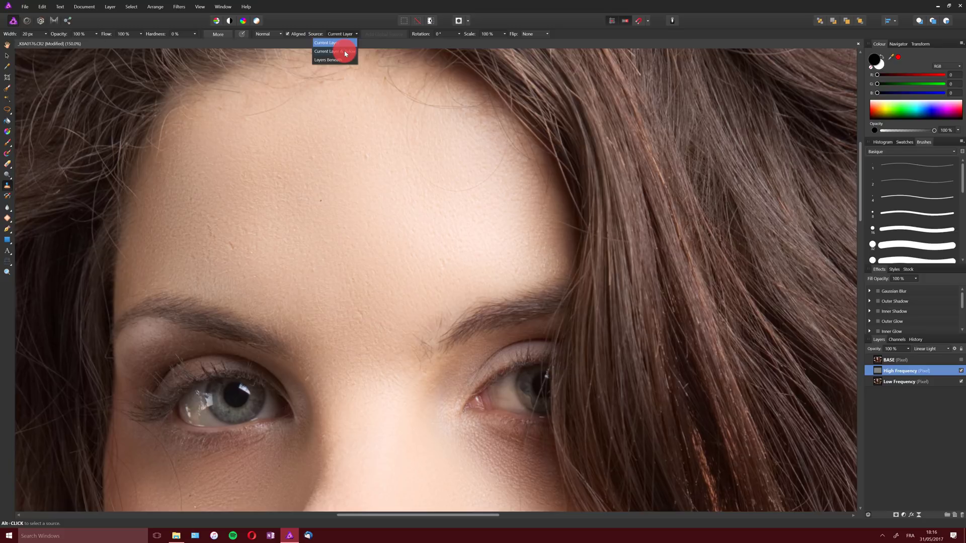
Try cloning forehead texture with the source set to Current Layer & Below, undo the stroke and restore the source to Current Layer.
click(334, 52)
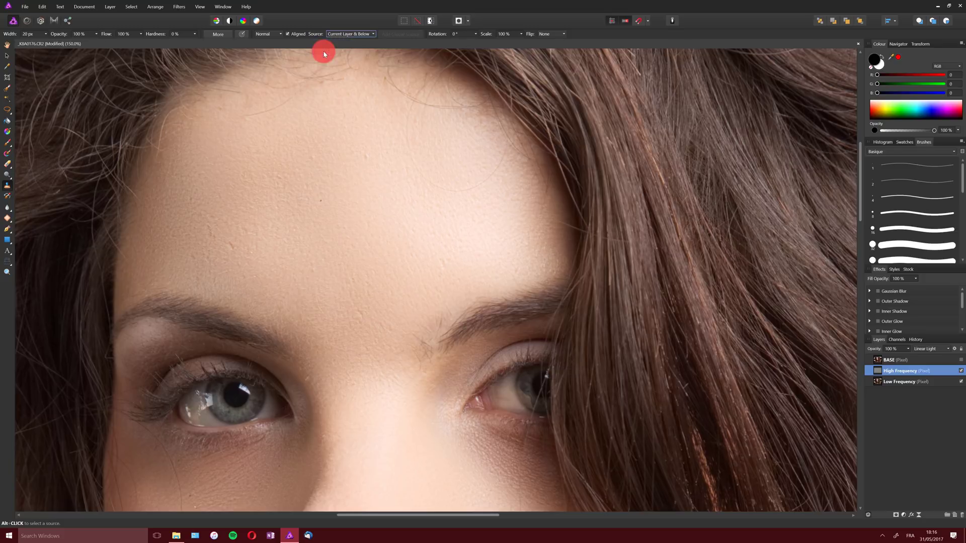
alt+click(263, 236)
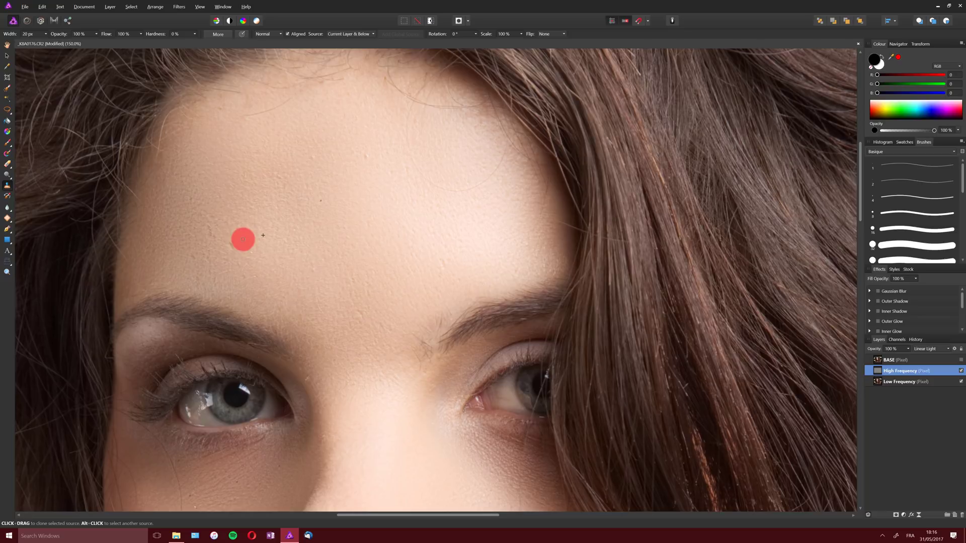
mouse_move(233, 245)
mouse_down()
mouse_move(241, 240)
mouse_move(224, 241)
mouse_move(240, 244)
mouse_up()
key(ctrl+z)
click(342, 34)
click(350, 44)
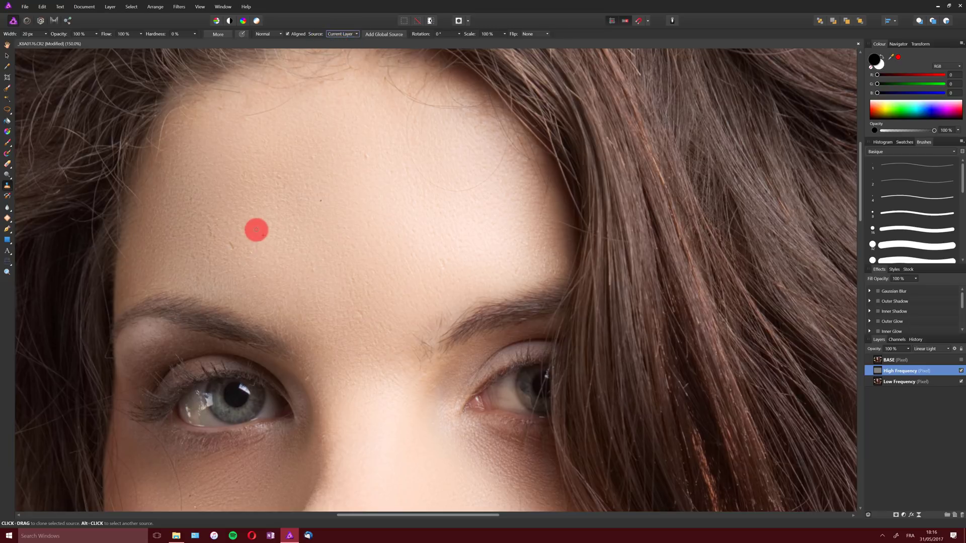
Clone clean skin texture over the forehead bumps and the marks beside the eye on the shadowed side.
mouse_move(246, 254)
mouse_down()
mouse_move(202, 238)
mouse_move(208, 229)
mouse_move(220, 235)
mouse_move(212, 236)
mouse_move(229, 208)
mouse_move(217, 218)
mouse_move(206, 198)
mouse_move(191, 199)
mouse_move(299, 214)
mouse_move(313, 156)
mouse_move(341, 165)
mouse_move(369, 163)
mouse_move(366, 156)
mouse_move(382, 170)
mouse_move(361, 157)
mouse_move(380, 177)
mouse_move(326, 294)
mouse_move(346, 312)
mouse_move(383, 262)
mouse_move(400, 289)
mouse_move(351, 316)
mouse_move(294, 301)
mouse_move(312, 282)
mouse_move(236, 273)
mouse_up()
scroll(189, 340, down, 6)
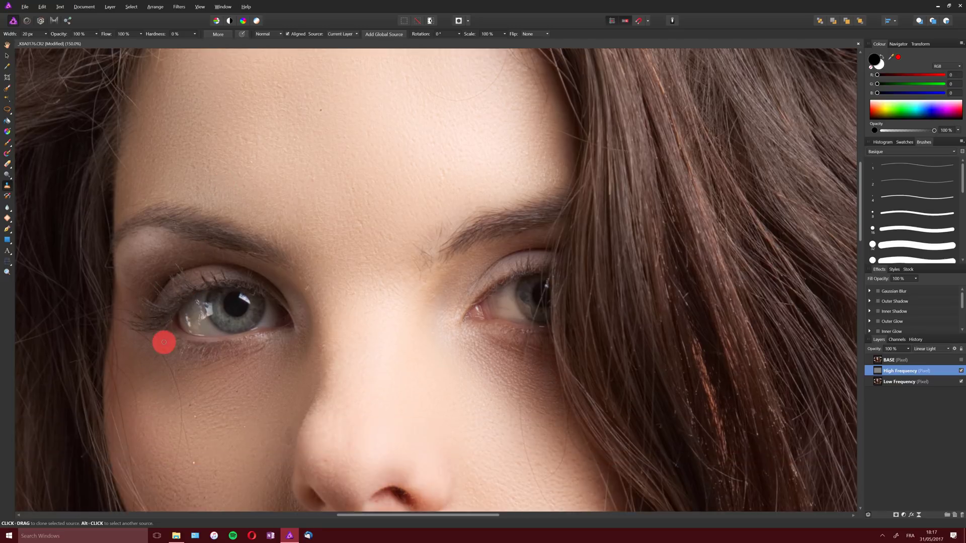
mouse_move(169, 307)
mouse_down()
mouse_move(140, 297)
mouse_move(155, 292)
mouse_move(179, 338)
mouse_up()
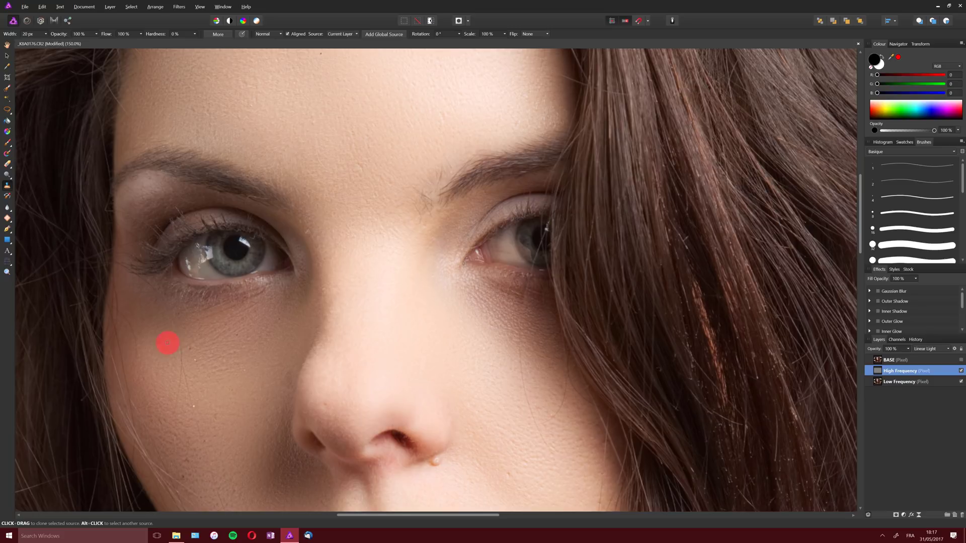
At 200% zoom, clone out the stray hairs and bright specks beside and below the eye on the shadowed cheek.
key(z)
key(x)
click(180, 345)
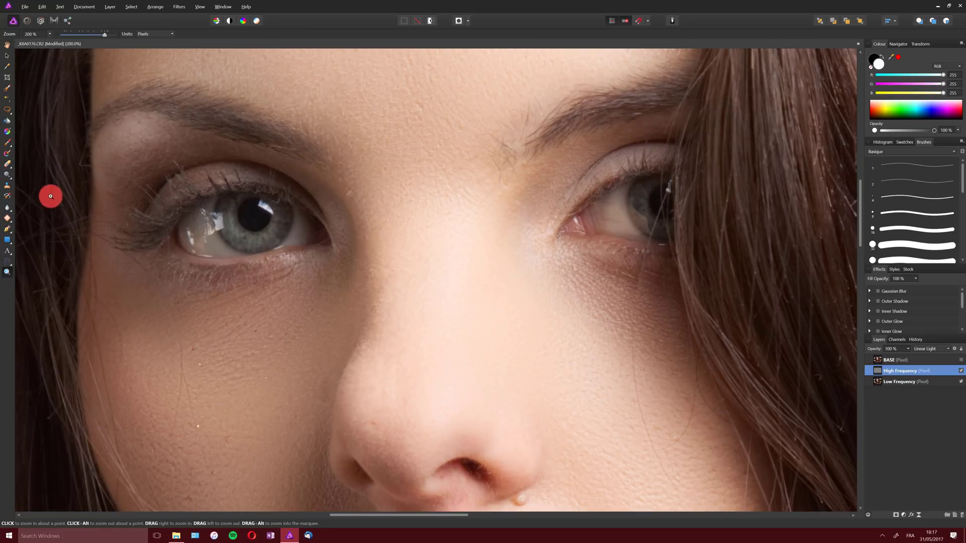
click(8, 187)
key(x)
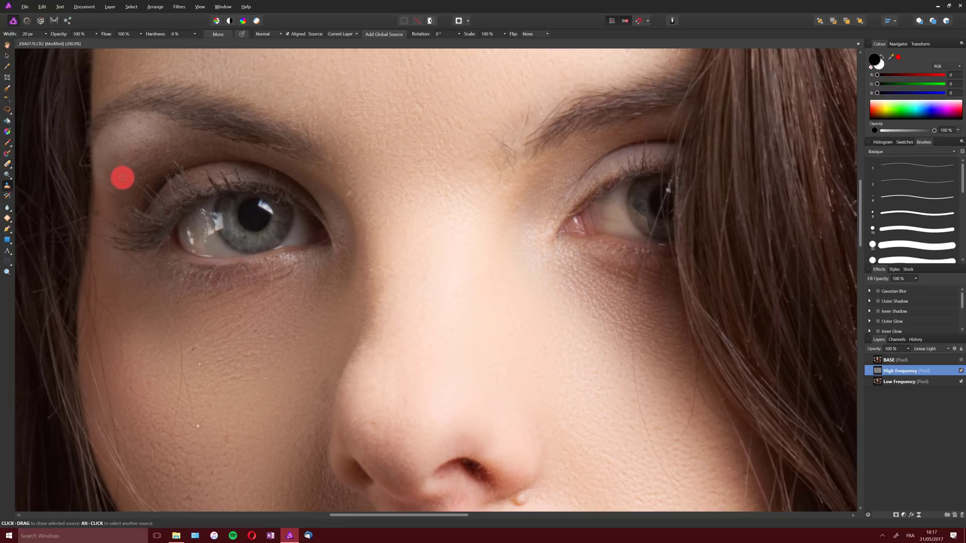
alt+click(131, 183)
mouse_move(94, 229)
mouse_down()
mouse_move(131, 269)
mouse_move(116, 256)
mouse_move(126, 254)
mouse_move(159, 287)
mouse_move(178, 344)
mouse_move(210, 348)
mouse_move(199, 361)
mouse_move(177, 357)
mouse_up()
scroll(177, 357, down, 3)
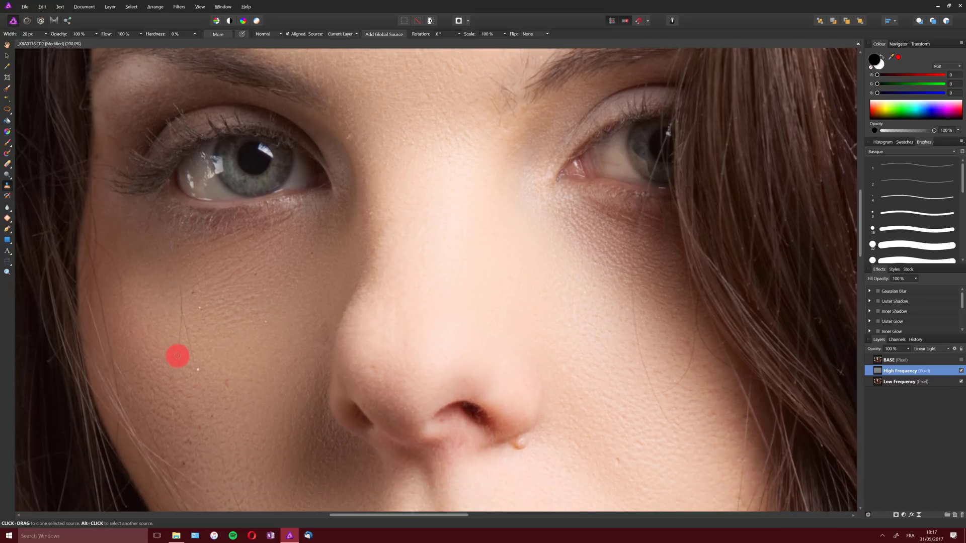
scroll(177, 357, down, 2)
mouse_move(178, 265)
mouse_down()
mouse_move(171, 358)
mouse_move(202, 309)
mouse_move(195, 300)
mouse_move(184, 301)
mouse_move(214, 408)
mouse_up()
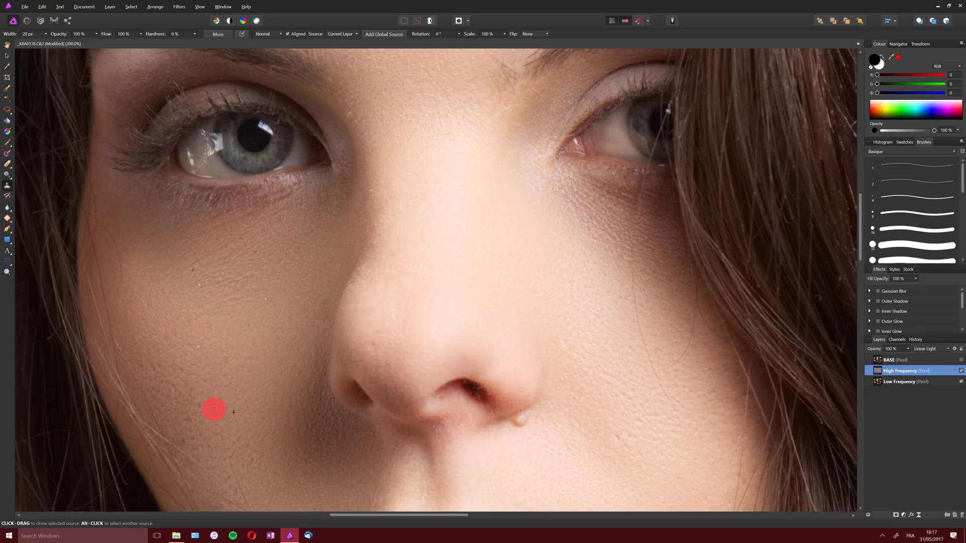
Clone skin texture over the fine hairs running along the shadowed cheek's outer edge toward the mouth corner.
scroll(216, 405, down, 6)
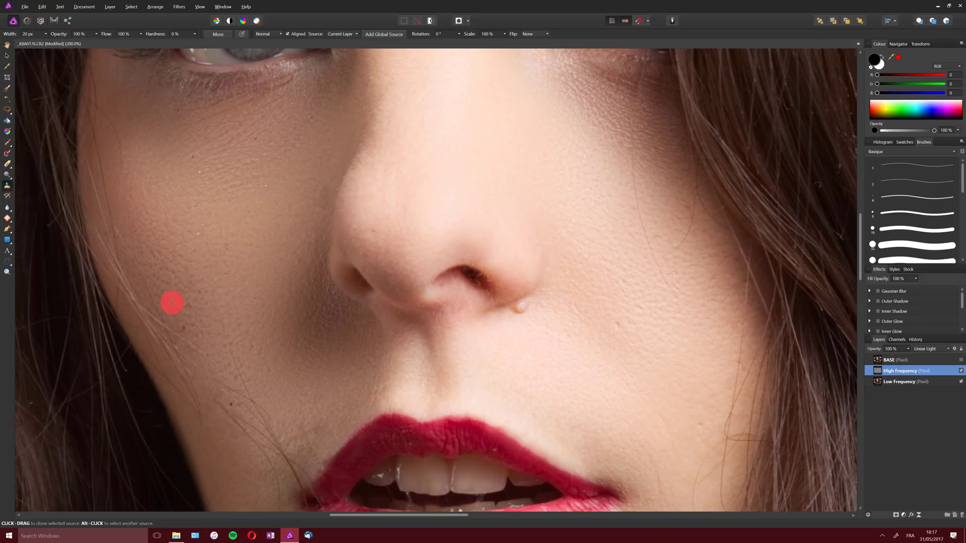
mouse_move(95, 142)
mouse_down()
mouse_move(168, 151)
mouse_move(69, 141)
mouse_move(98, 95)
mouse_move(86, 243)
mouse_move(168, 347)
mouse_move(151, 329)
mouse_move(85, 133)
mouse_move(118, 266)
mouse_move(171, 358)
mouse_move(105, 222)
mouse_move(99, 152)
mouse_move(135, 277)
mouse_move(178, 362)
mouse_move(121, 279)
mouse_move(181, 315)
mouse_move(246, 435)
mouse_move(308, 418)
mouse_up()
scroll(308, 418, down, 3)
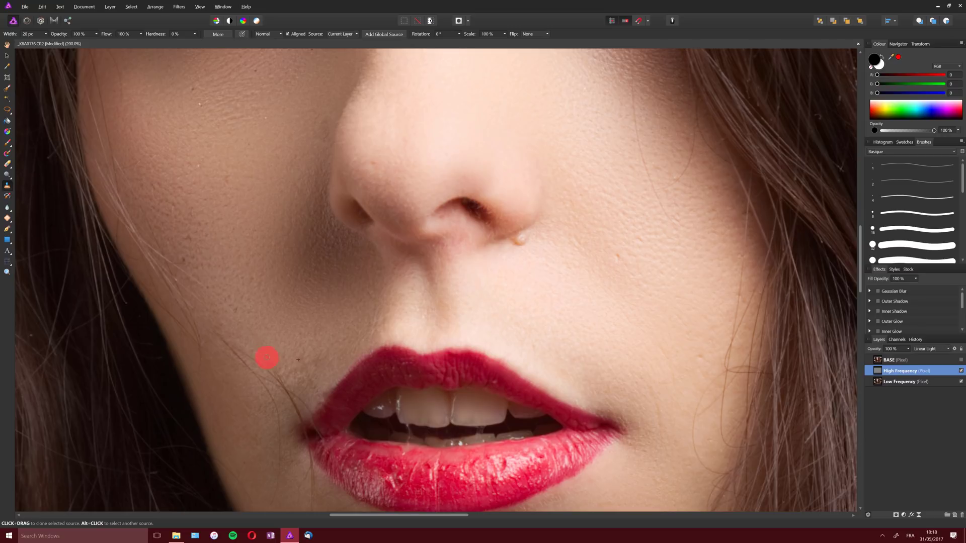
alt+click(231, 377)
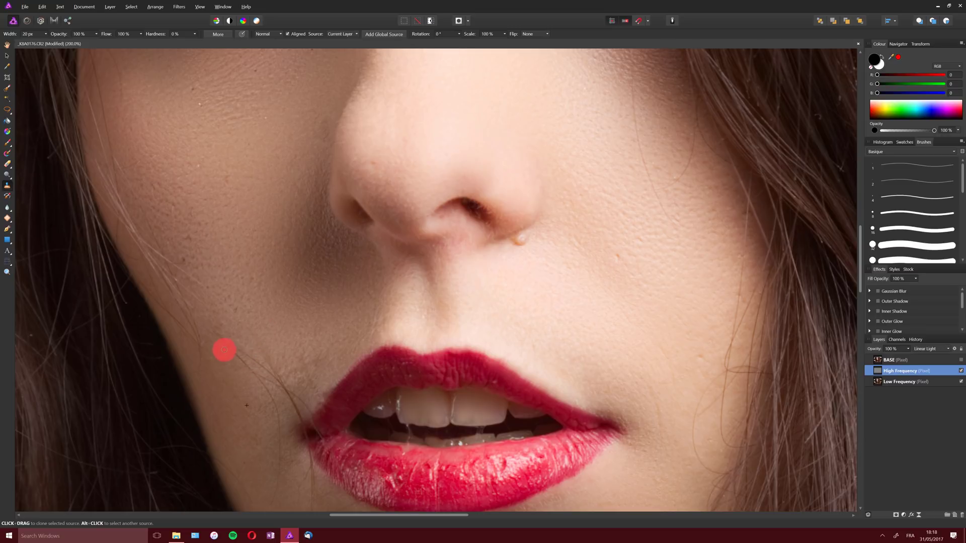
mouse_move(230, 364)
mouse_down()
mouse_move(251, 375)
mouse_move(239, 379)
mouse_move(239, 359)
mouse_move(265, 391)
mouse_move(237, 349)
mouse_move(261, 369)
mouse_up()
Clone out the dark hair strands above and beside the mouth corner on the shadowed side, resampling clean skin nearby.
scroll(252, 423, down, 3)
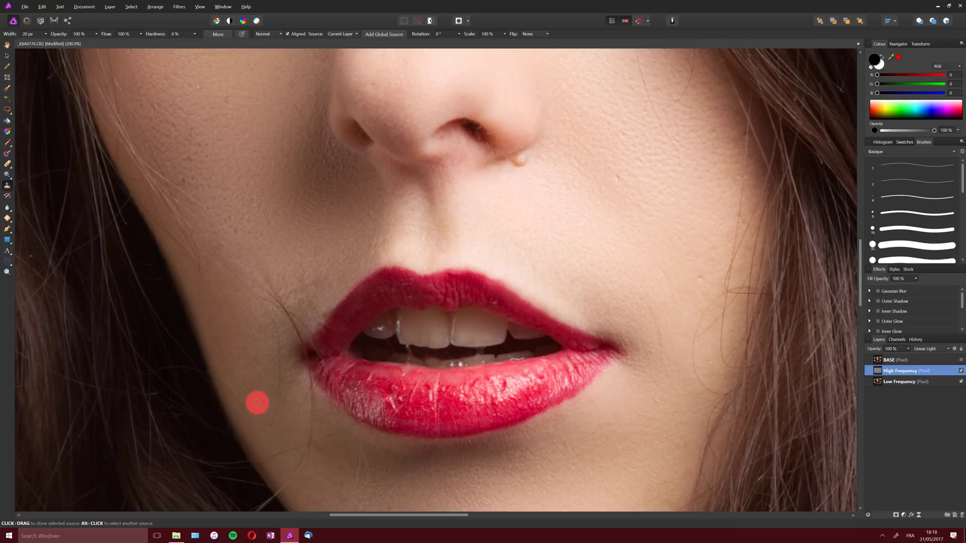
mouse_move(222, 374)
mouse_down()
mouse_move(237, 402)
mouse_move(233, 382)
mouse_move(247, 417)
mouse_move(258, 303)
mouse_up()
mouse_move(277, 344)
mouse_down()
mouse_move(262, 314)
mouse_move(278, 336)
mouse_move(277, 388)
mouse_move(259, 382)
mouse_move(276, 394)
mouse_move(272, 428)
mouse_up()
alt+click(269, 332)
click(266, 310)
mouse_move(273, 326)
mouse_down()
mouse_move(262, 369)
mouse_move(295, 343)
mouse_move(264, 338)
mouse_move(257, 394)
mouse_move(285, 380)
mouse_move(295, 327)
mouse_move(255, 349)
mouse_move(290, 378)
mouse_move(277, 331)
mouse_move(237, 367)
mouse_move(237, 389)
mouse_move(248, 395)
mouse_move(265, 354)
mouse_up()
mouse_move(271, 335)
mouse_down()
mouse_move(265, 291)
mouse_move(285, 319)
mouse_move(276, 326)
mouse_move(280, 312)
mouse_move(299, 339)
mouse_move(306, 308)
mouse_move(294, 311)
mouse_move(309, 333)
mouse_move(302, 305)
mouse_move(289, 307)
mouse_move(300, 322)
mouse_move(305, 388)
mouse_move(325, 306)
mouse_move(314, 312)
mouse_move(326, 326)
mouse_move(319, 338)
mouse_move(287, 339)
mouse_move(295, 318)
mouse_move(313, 311)
mouse_move(298, 332)
mouse_move(312, 342)
mouse_move(300, 337)
mouse_move(308, 371)
mouse_move(287, 370)
mouse_move(304, 363)
mouse_move(293, 373)
mouse_move(307, 321)
mouse_move(270, 330)
mouse_move(291, 390)
mouse_move(328, 308)
mouse_move(310, 284)
mouse_move(331, 279)
mouse_move(332, 289)
mouse_move(356, 267)
mouse_move(380, 299)
mouse_move(359, 284)
mouse_move(361, 334)
mouse_move(353, 334)
mouse_move(361, 300)
mouse_move(263, 295)
mouse_move(293, 286)
mouse_move(275, 298)
mouse_up()
Clone out the fine hairs crossing the skin below the mouth corner and near the jawline on the shadowed side.
scroll(307, 354, down, 2)
scroll(286, 381, down, 3)
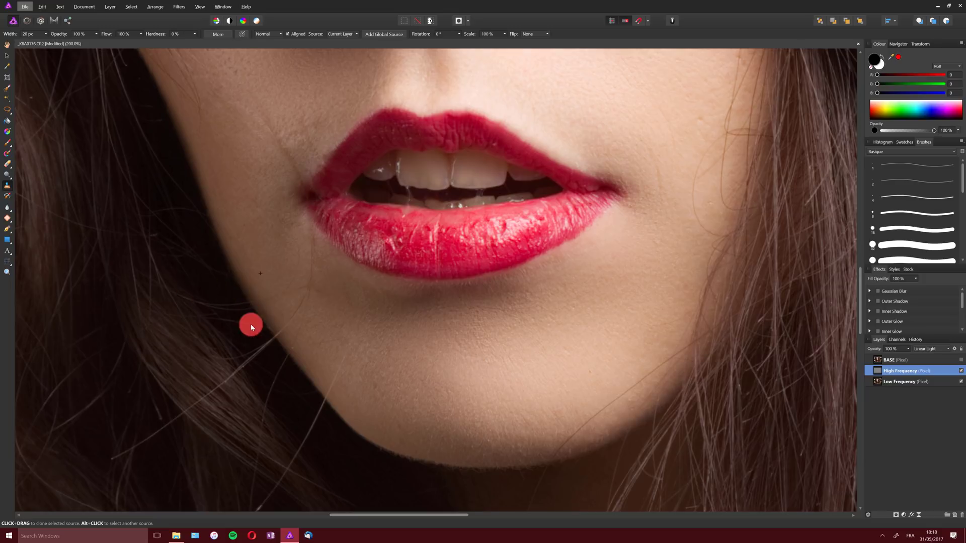
scroll(267, 341, down, 2)
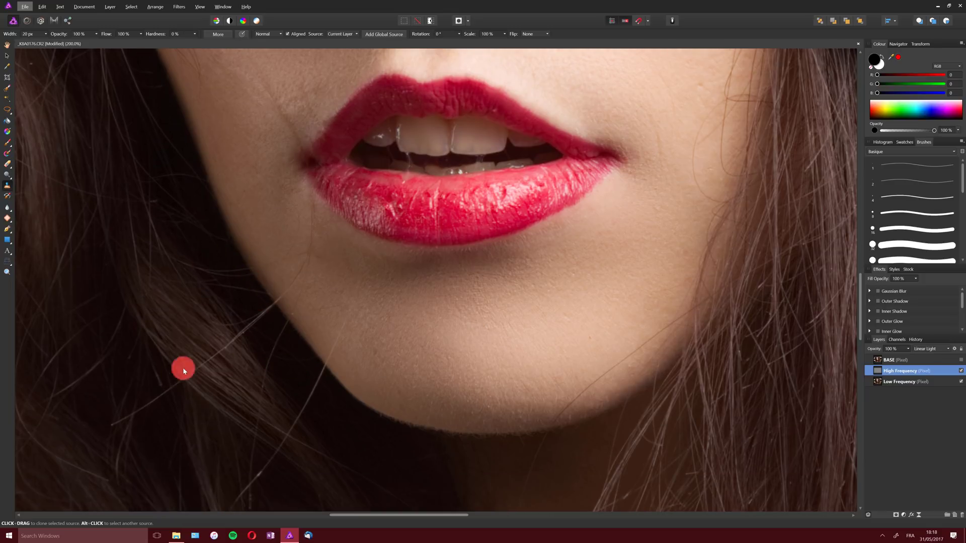
mouse_move(296, 219)
mouse_down()
mouse_move(307, 267)
mouse_move(311, 220)
mouse_move(299, 204)
mouse_move(314, 215)
mouse_move(314, 206)
mouse_move(290, 214)
mouse_move(299, 213)
mouse_move(292, 255)
mouse_move(315, 256)
mouse_move(313, 270)
mouse_move(299, 271)
mouse_move(279, 300)
mouse_move(298, 293)
mouse_move(292, 311)
mouse_move(342, 321)
mouse_move(332, 351)
mouse_move(343, 349)
mouse_move(328, 362)
mouse_move(334, 326)
mouse_move(302, 290)
mouse_move(279, 299)
mouse_move(336, 304)
mouse_move(289, 281)
mouse_move(285, 296)
mouse_move(288, 260)
mouse_move(315, 210)
mouse_move(260, 115)
mouse_move(309, 164)
mouse_move(301, 272)
mouse_move(288, 162)
mouse_up()
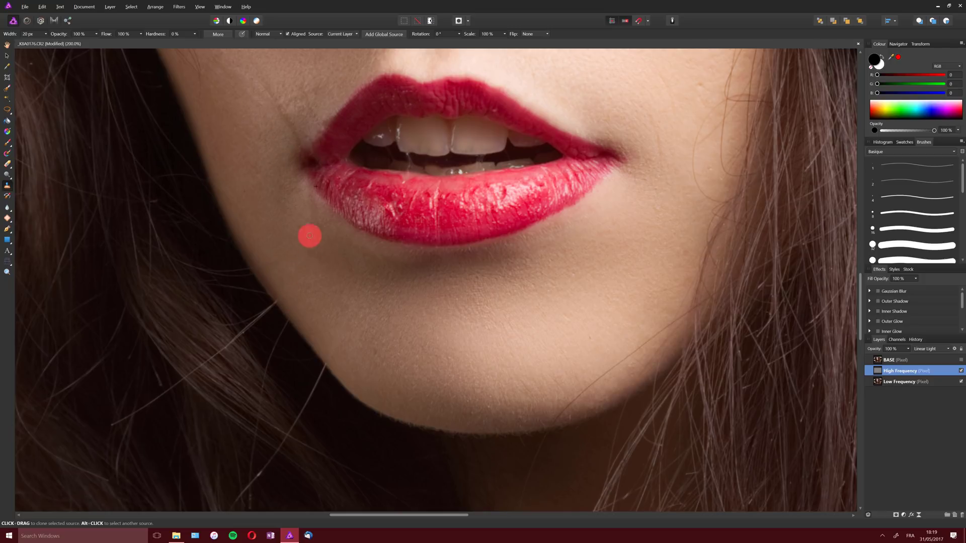
scroll(330, 285, up, 4)
mouse_move(321, 342)
mouse_down()
mouse_move(257, 181)
mouse_move(277, 206)
mouse_move(248, 195)
mouse_move(254, 187)
mouse_move(268, 202)
mouse_move(276, 309)
mouse_up()
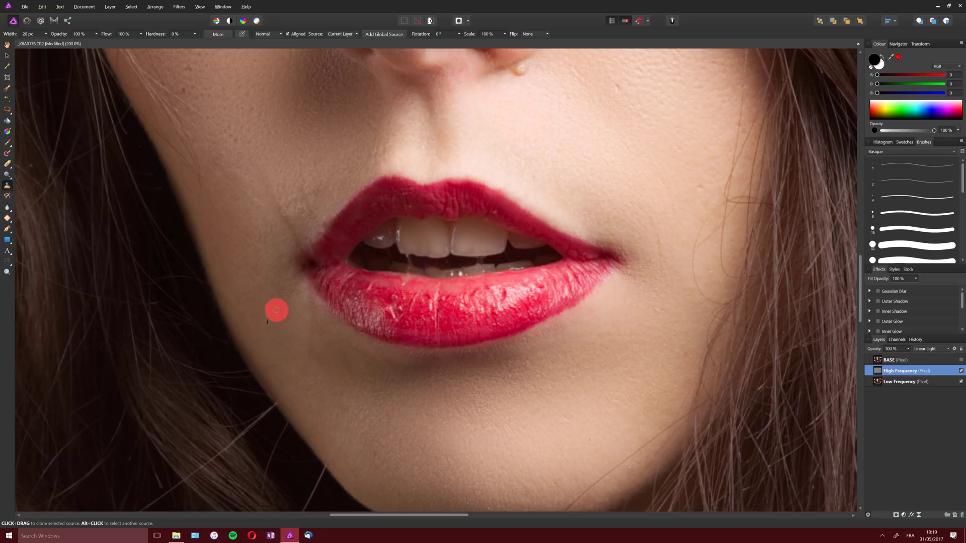
mouse_move(297, 276)
mouse_down()
mouse_move(299, 349)
mouse_move(264, 205)
mouse_move(589, 323)
mouse_up()
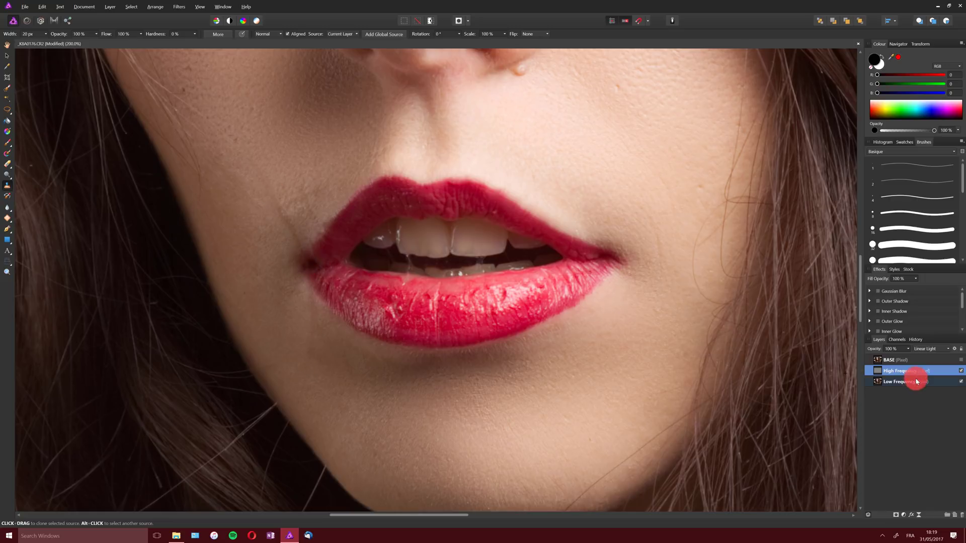
On the Low Frequency layer, lasso the skin around the shadowed mouth corner and below it, and smooth it with the repeated blur.
click(901, 381)
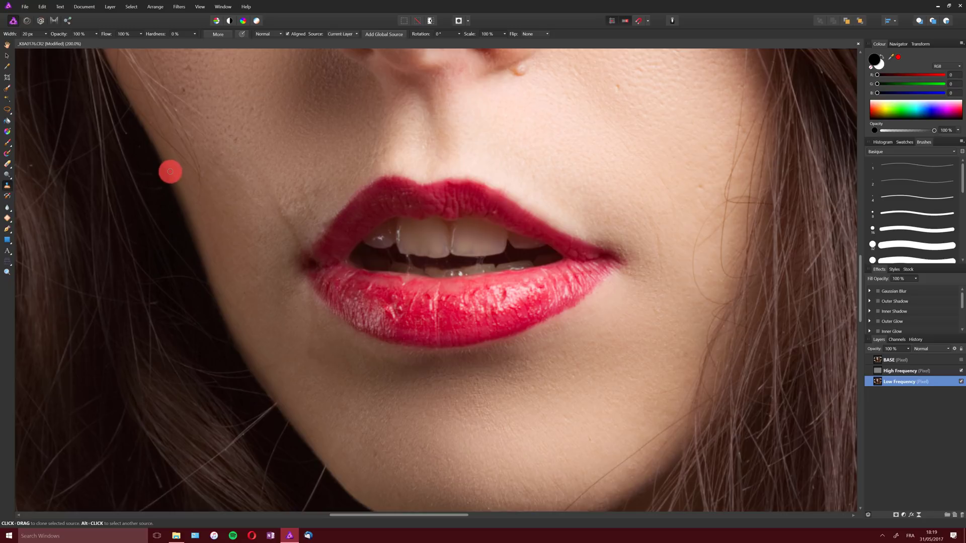
key(l)
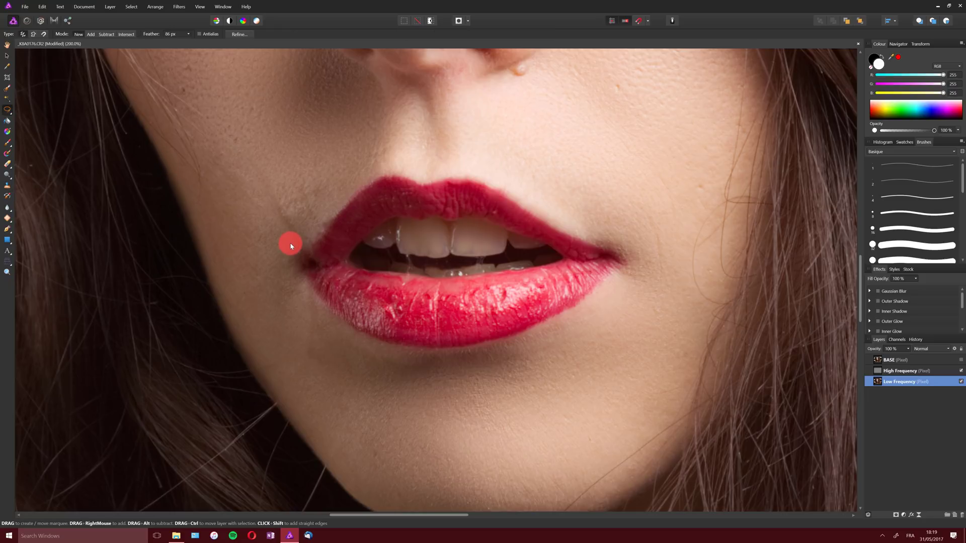
mouse_move(266, 289)
mouse_down()
mouse_move(331, 203)
mouse_move(322, 153)
mouse_up()
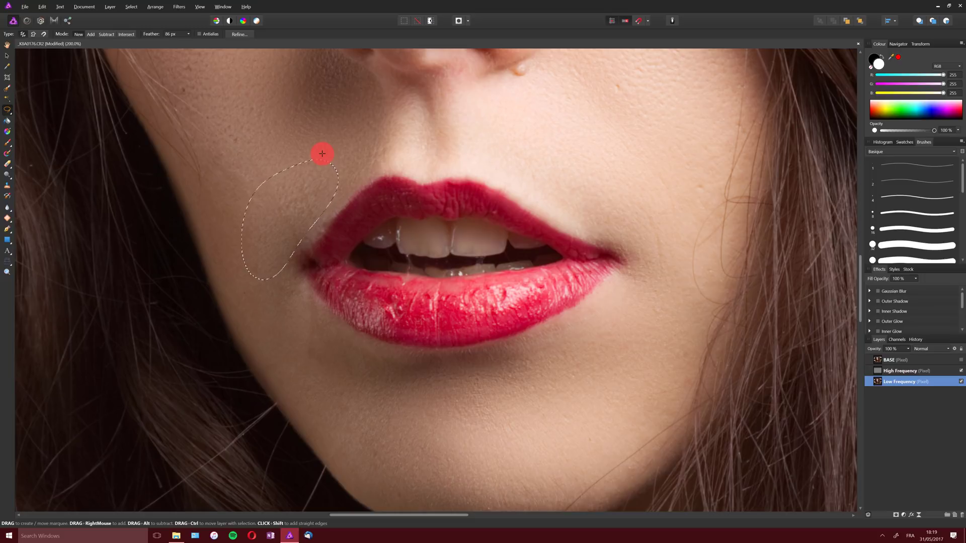
key(ctrl+d)
scroll(302, 339, down, 3)
mouse_move(289, 205)
mouse_down()
mouse_move(280, 174)
mouse_move(255, 205)
mouse_move(248, 254)
mouse_move(296, 273)
mouse_move(312, 241)
mouse_move(297, 215)
mouse_move(280, 304)
mouse_move(299, 334)
mouse_move(355, 362)
mouse_move(436, 350)
mouse_move(448, 308)
mouse_move(316, 252)
mouse_up()
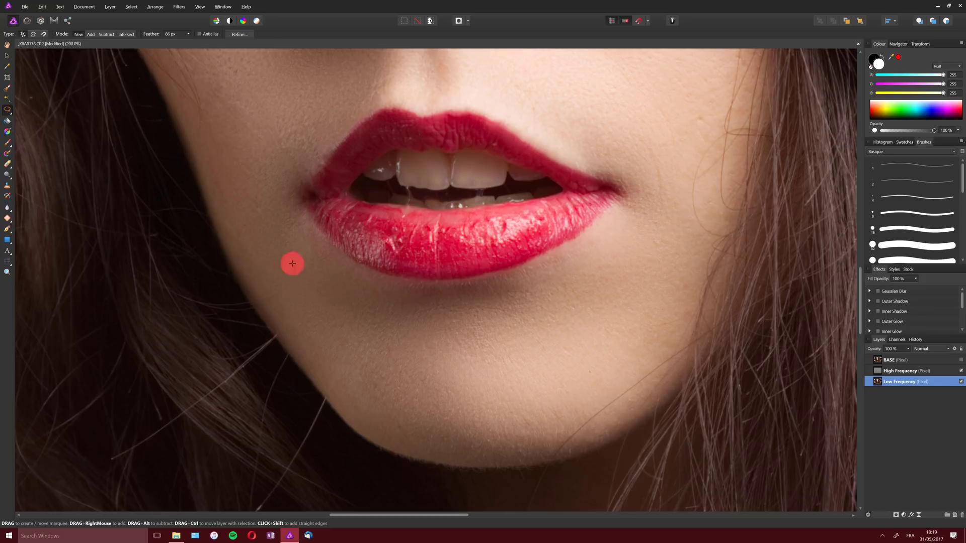
On the High Frequency layer, clone clean skin texture over the remaining flaws beside and below the shadowed mouth corner with a 20 px brush.
scroll(365, 410, up, 3)
scroll(347, 408, down, 1)
scroll(307, 282, up, 1)
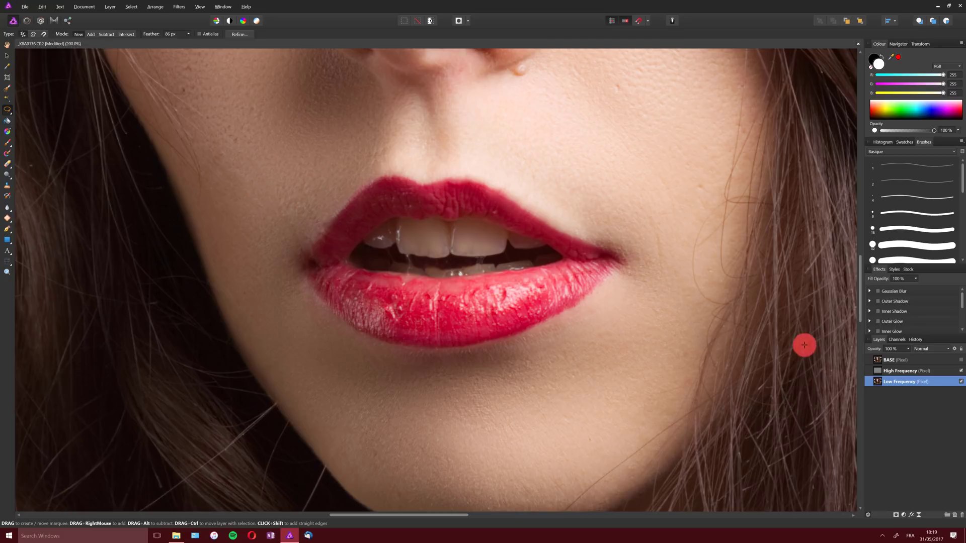
click(890, 371)
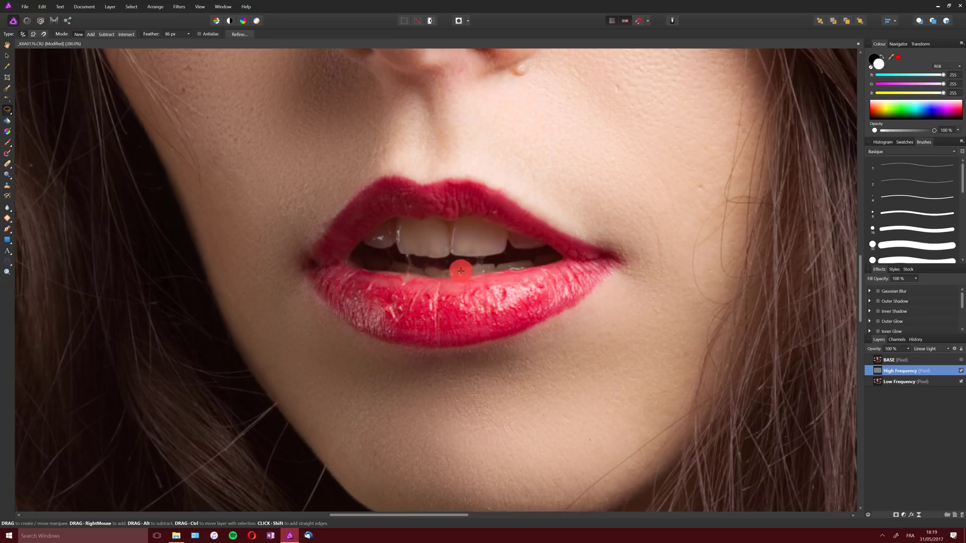
key(s)
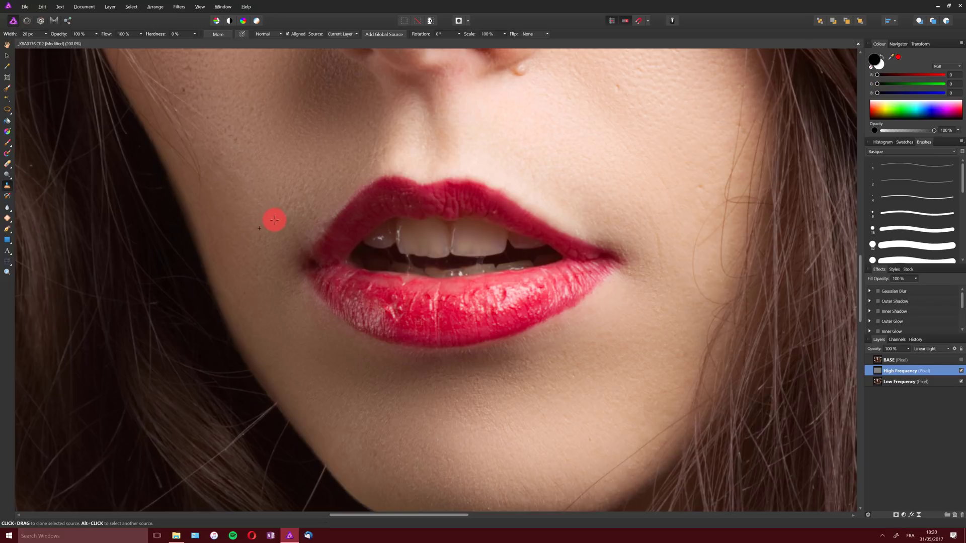
alt+click(297, 303)
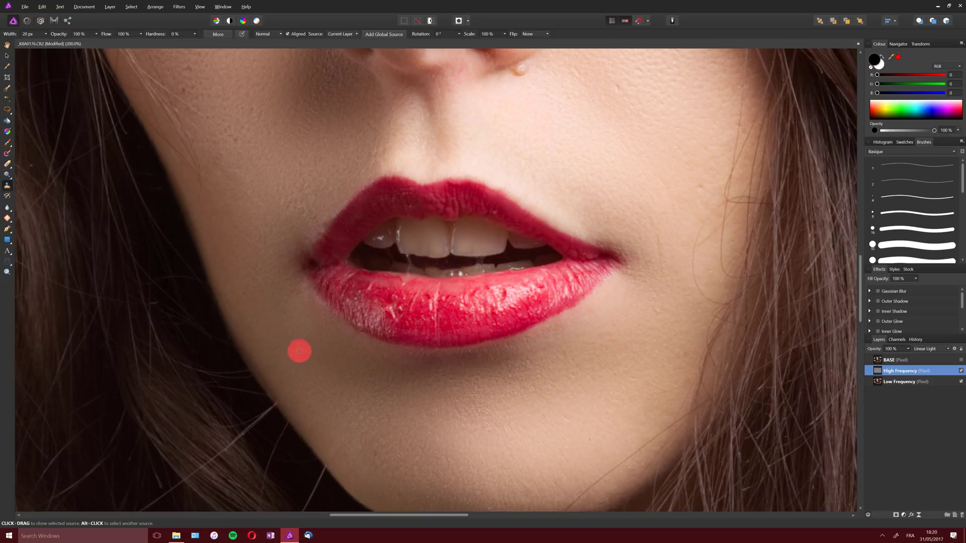
alt+click(348, 385)
Clone out the pale stray hairs crossing the dark hair beside the shadowed jawline, on the High Frequency and Low Frequency layers.
scroll(299, 383, down, 5)
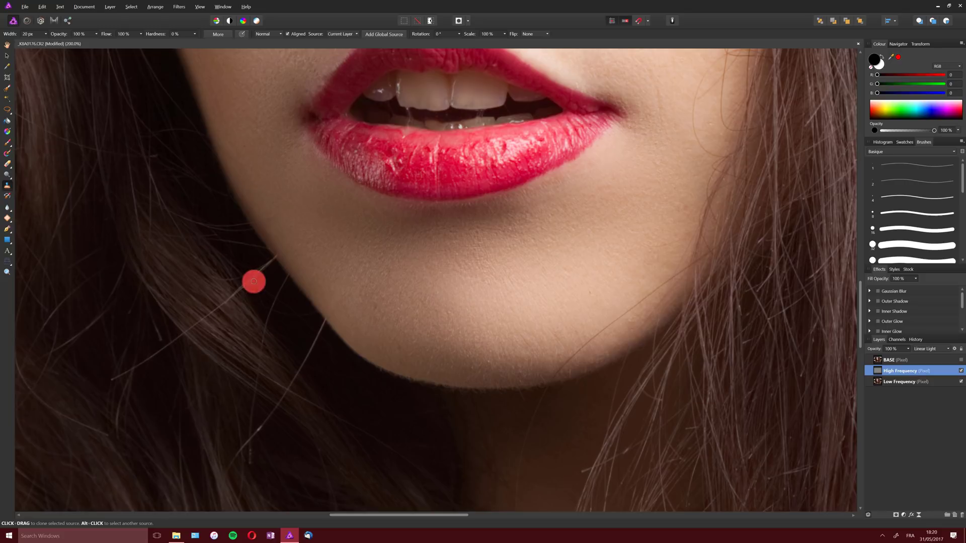
scroll(249, 274, down, 1)
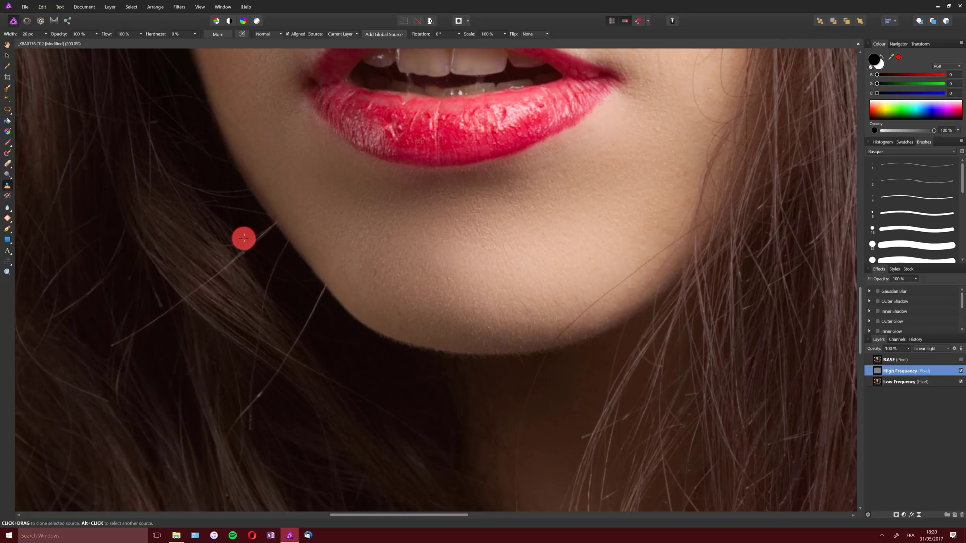
scroll(283, 324, up, 1)
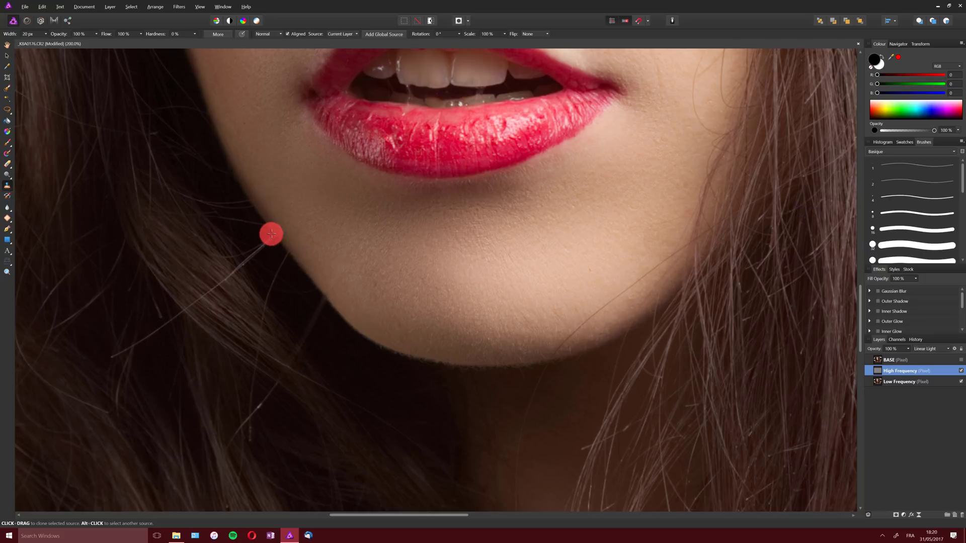
drag(268, 240, 243, 261)
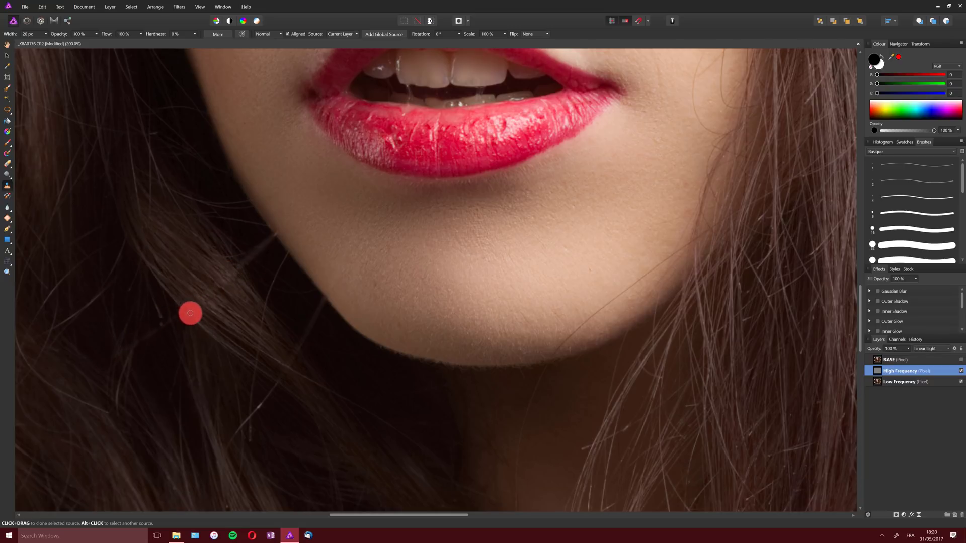
drag(255, 411, 232, 438)
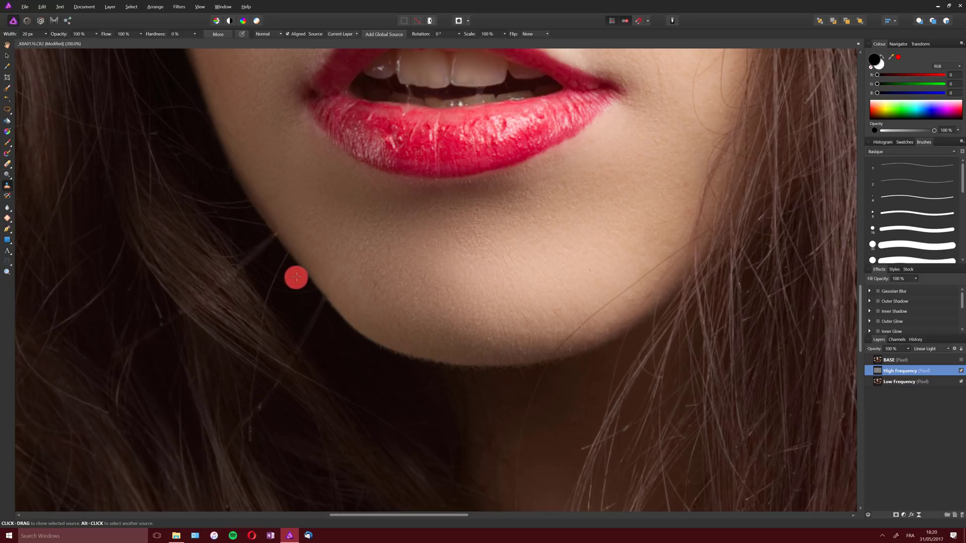
drag(286, 256, 258, 350)
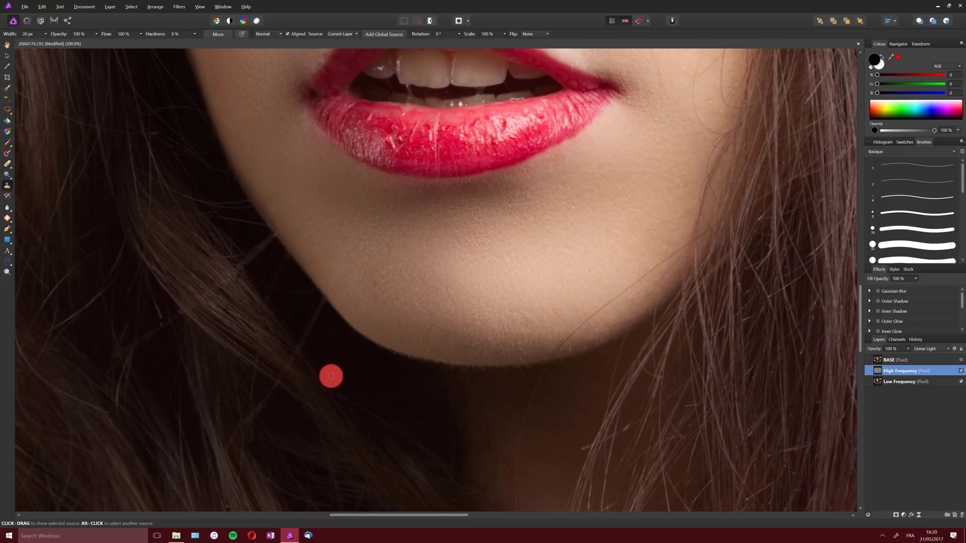
click(885, 381)
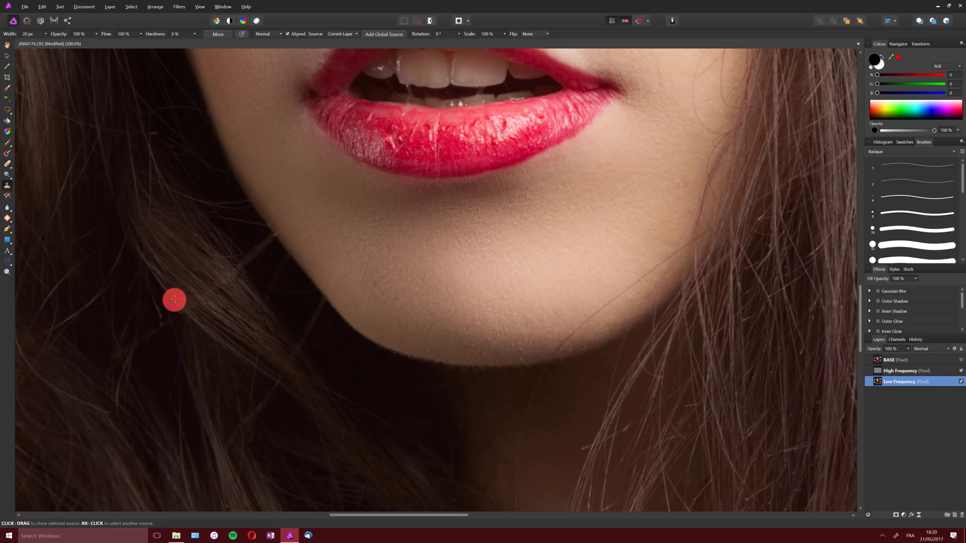
mouse_move(186, 312)
mouse_down()
mouse_move(209, 300)
mouse_move(207, 286)
mouse_move(229, 274)
mouse_move(225, 295)
mouse_move(232, 275)
mouse_move(218, 290)
mouse_move(181, 290)
mouse_move(215, 308)
mouse_move(210, 281)
mouse_move(235, 285)
mouse_move(221, 267)
mouse_move(236, 281)
mouse_move(227, 318)
mouse_move(185, 326)
mouse_move(180, 312)
mouse_move(172, 331)
mouse_move(161, 323)
mouse_move(160, 314)
mouse_move(263, 227)
mouse_move(271, 241)
mouse_move(240, 268)
mouse_move(268, 241)
mouse_move(273, 285)
mouse_move(308, 335)
mouse_move(303, 285)
mouse_move(321, 297)
mouse_move(305, 342)
mouse_move(272, 236)
mouse_move(261, 230)
mouse_move(281, 228)
mouse_move(280, 262)
mouse_move(265, 293)
mouse_move(266, 235)
mouse_move(237, 376)
mouse_move(244, 351)
mouse_move(256, 356)
mouse_move(266, 318)
mouse_move(287, 368)
mouse_move(348, 294)
mouse_up()
Zoom out to 50% and group the BASE, High Frequency and Low Frequency layers.
key(z)
alt+click(367, 287)
alt+click(368, 288)
alt+click(369, 289)
click(368, 288)
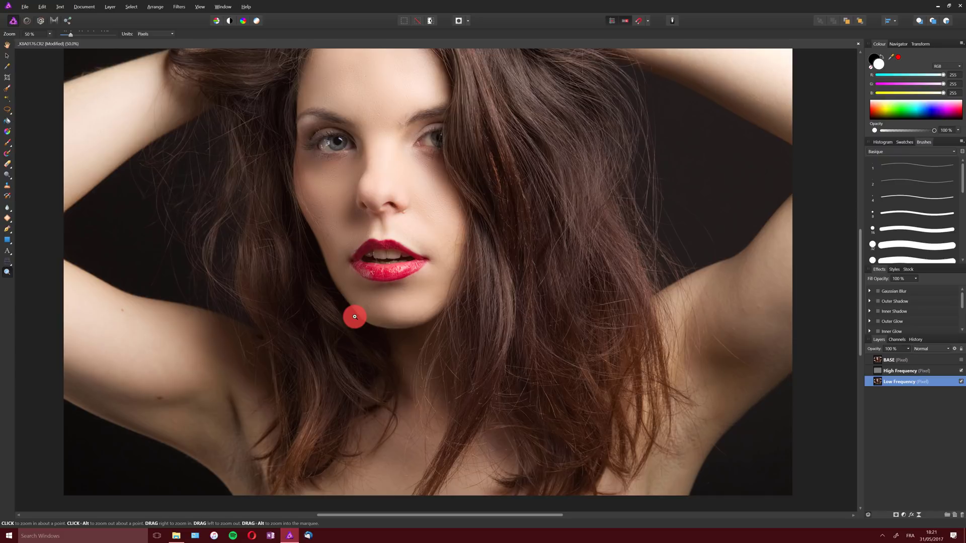
scroll(388, 146, up, 3)
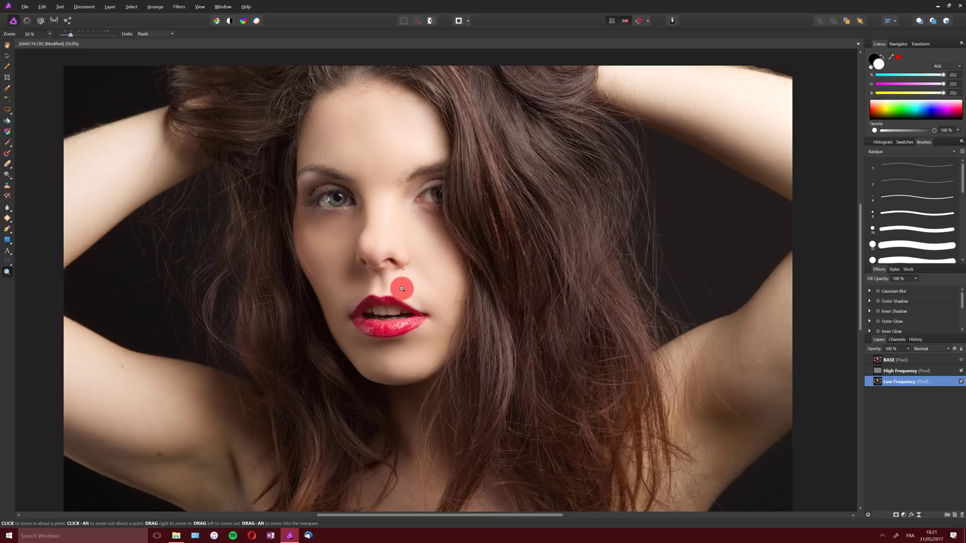
click(915, 371)
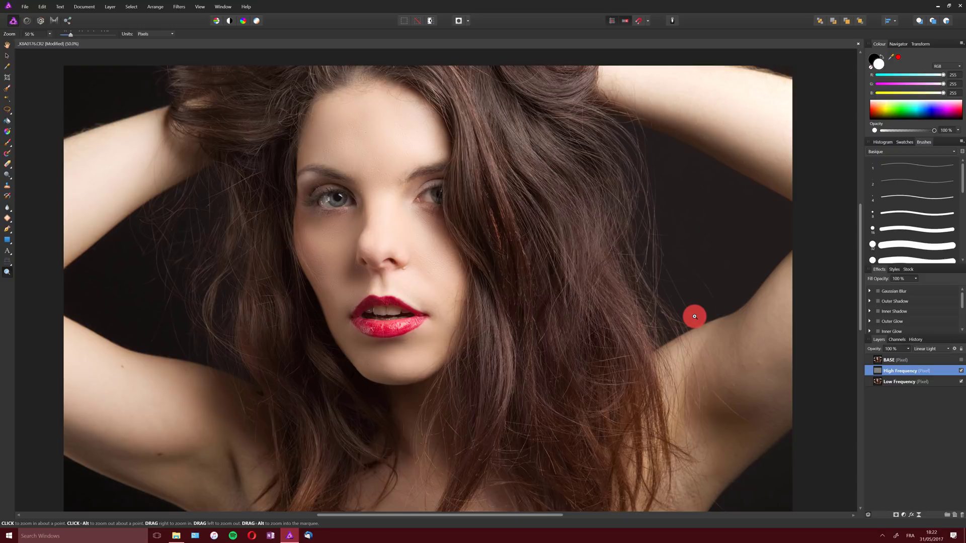
click(898, 360)
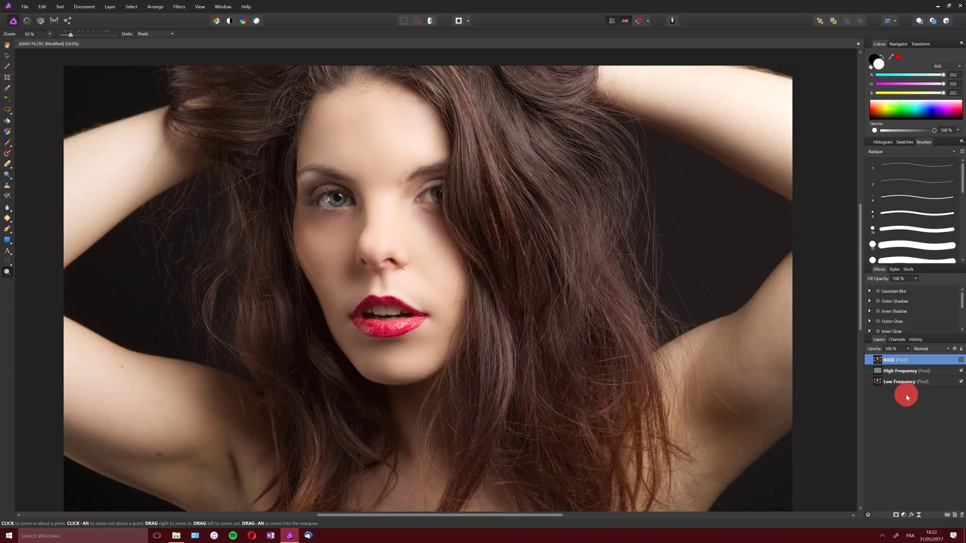
shift+click(912, 382)
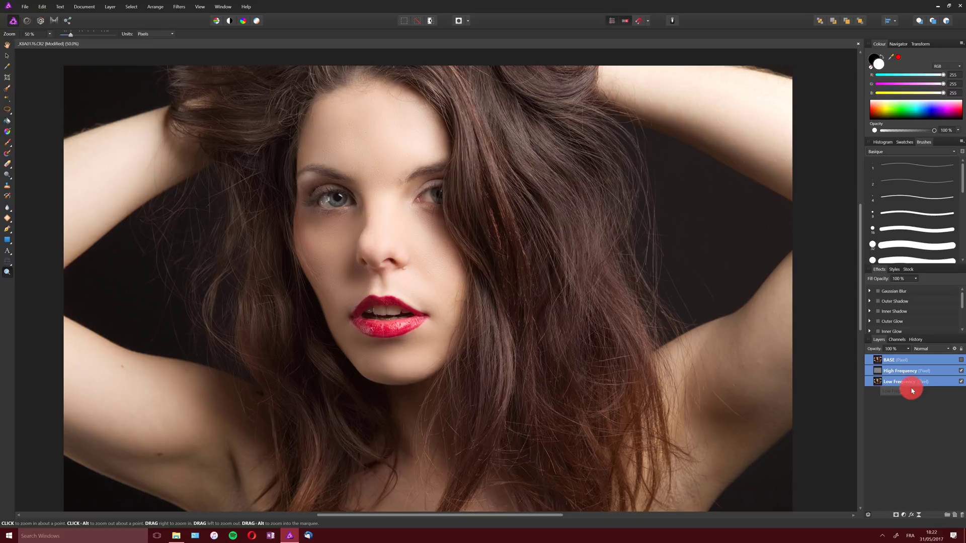
key(ctrl+g)
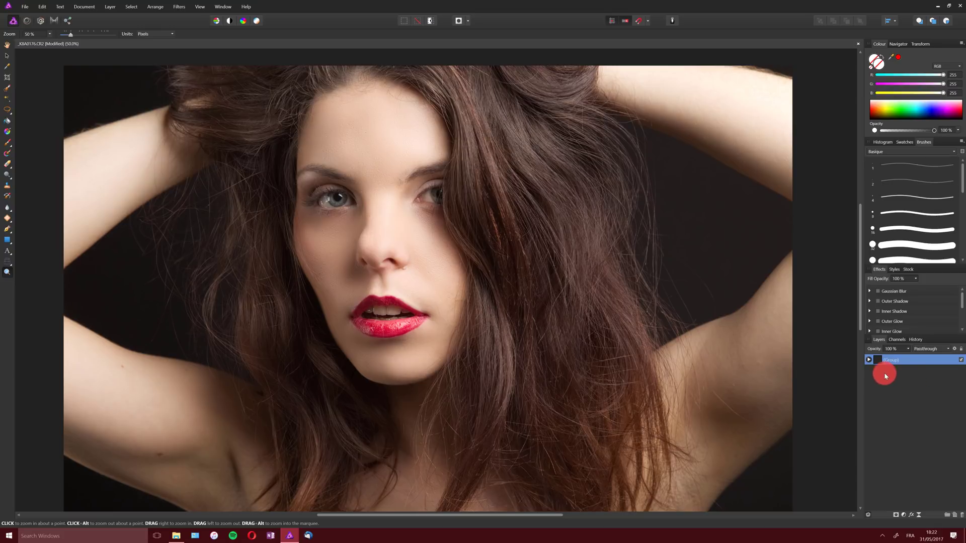
Inside the group, make the BASE layer visible and add a black mask to hide it.
click(868, 360)
click(913, 373)
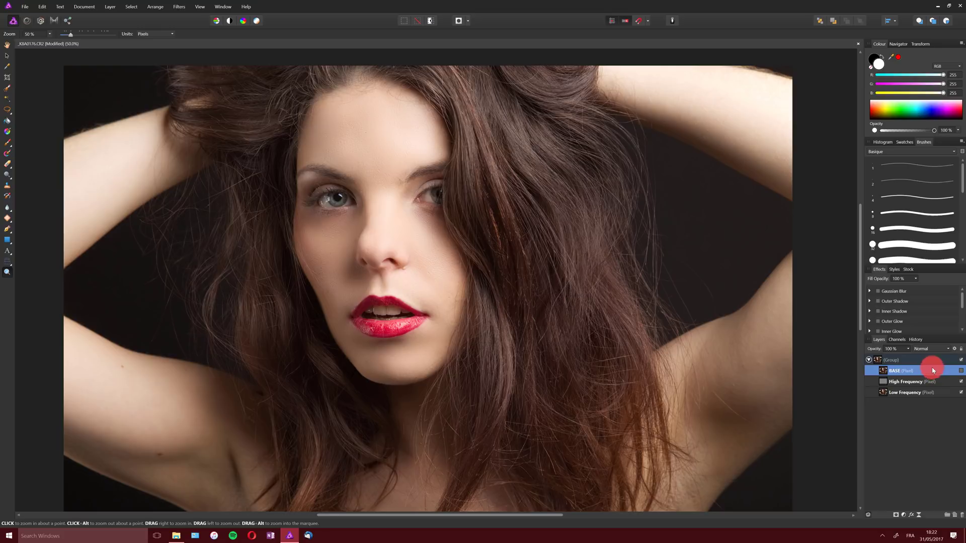
click(961, 371)
click(896, 515)
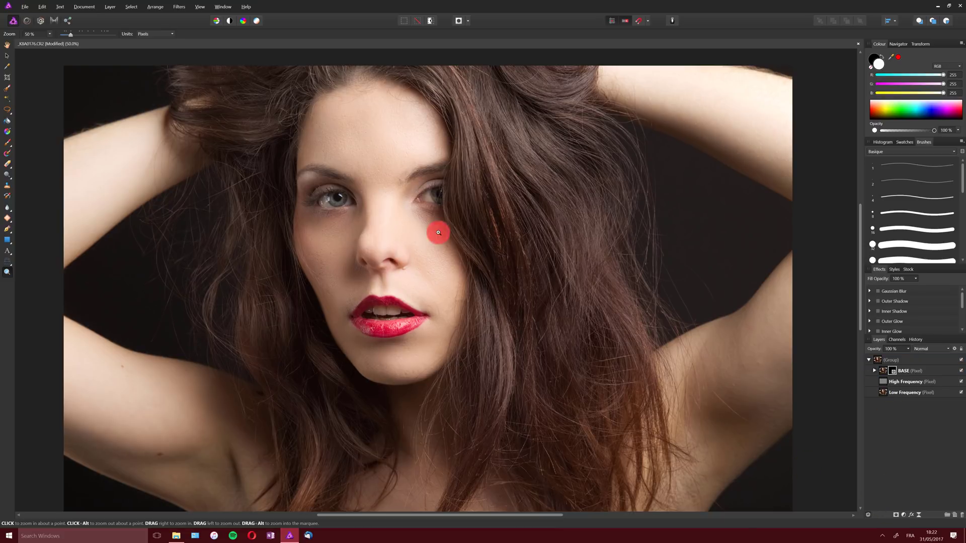
Paint white on the BASE mask over the face with a soft 479 px brush at 36% opacity and 25% flow.
click(891, 371)
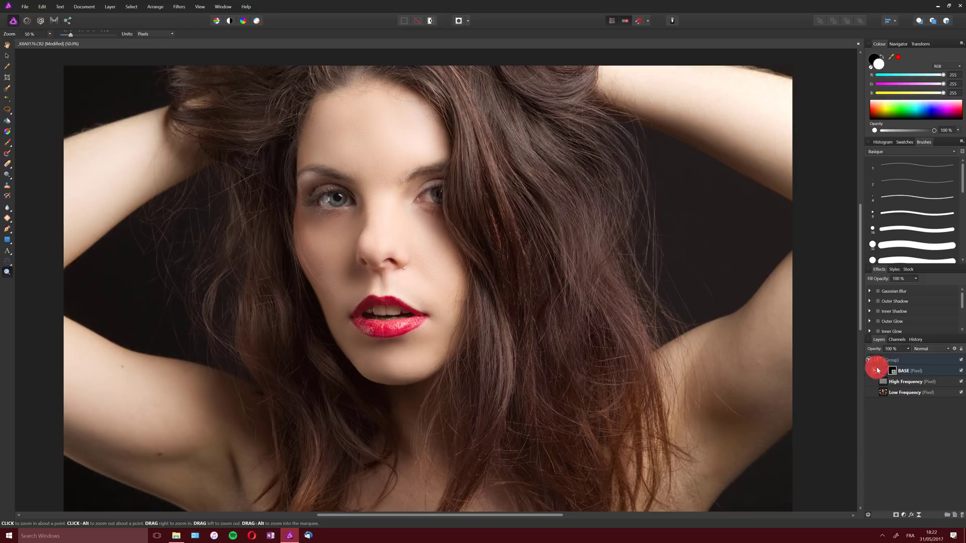
click(8, 143)
key(x)
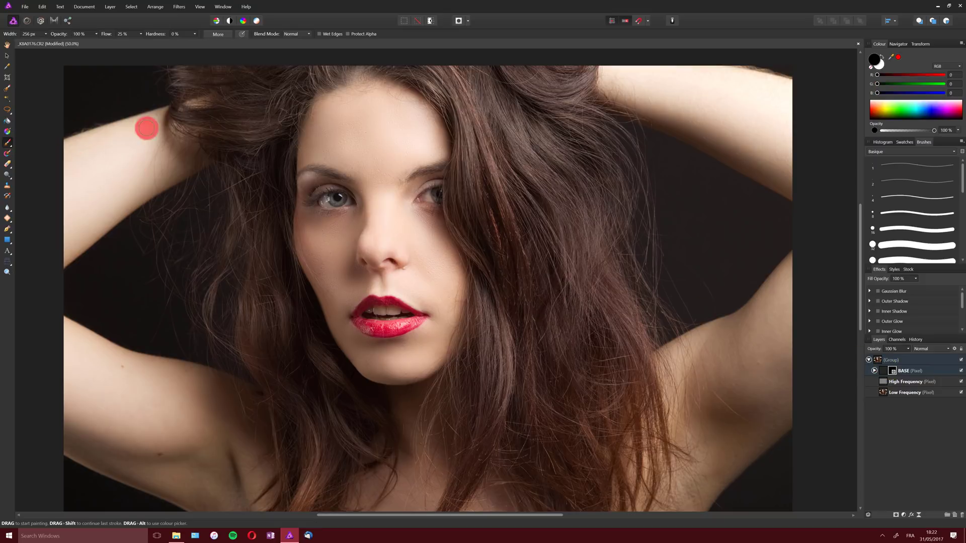
click(881, 56)
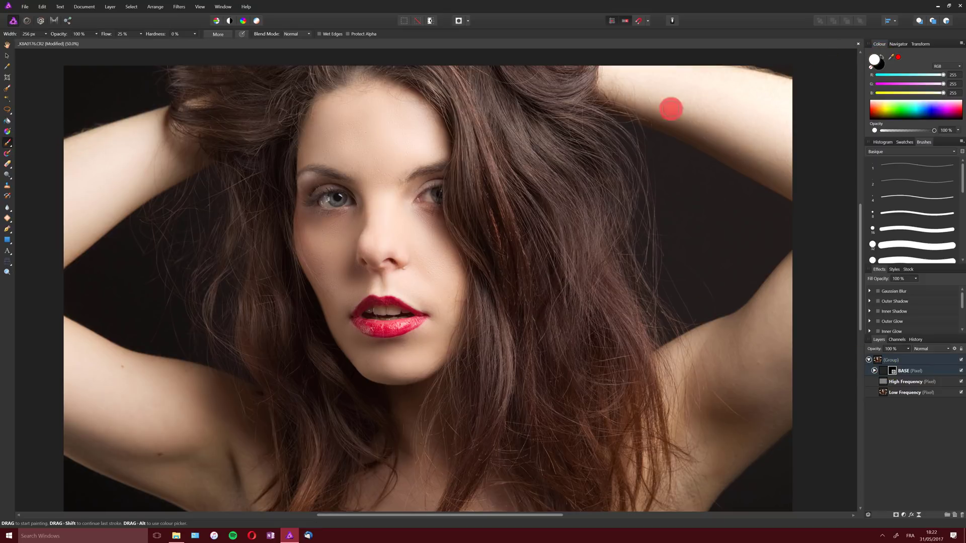
mouse_move(63, 41)
mouse_down()
mouse_move(137, 31)
mouse_move(9, 31)
mouse_move(44, 31)
mouse_move(52, 43)
mouse_move(265, 30)
mouse_move(345, 132)
mouse_move(332, 142)
mouse_move(88, 41)
mouse_move(347, 140)
mouse_move(330, 144)
mouse_move(339, 150)
mouse_up()
click(45, 34)
Collapse the layer group and rename it RETOUCHED SKIN.
click(869, 360)
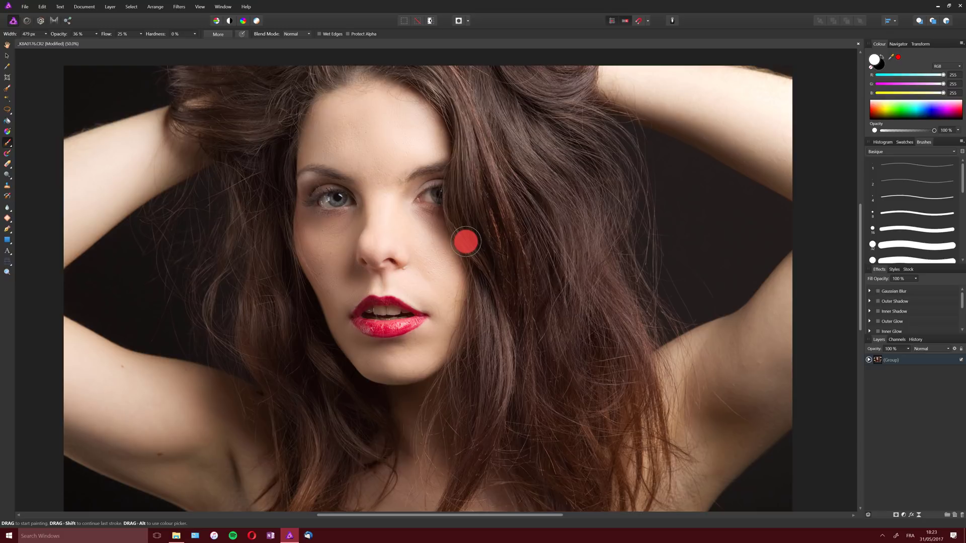
click(898, 360)
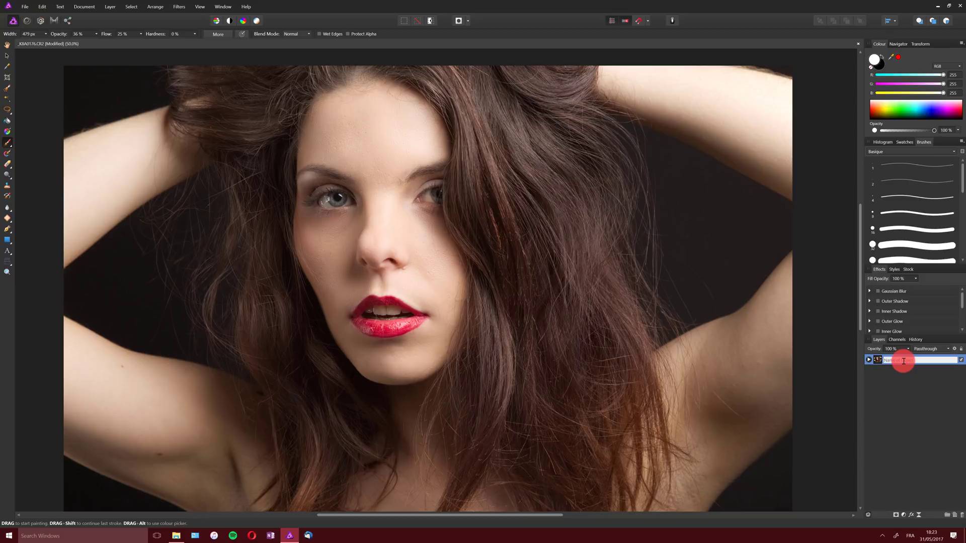
text(RETOUCHED SKIN)
key(Return)
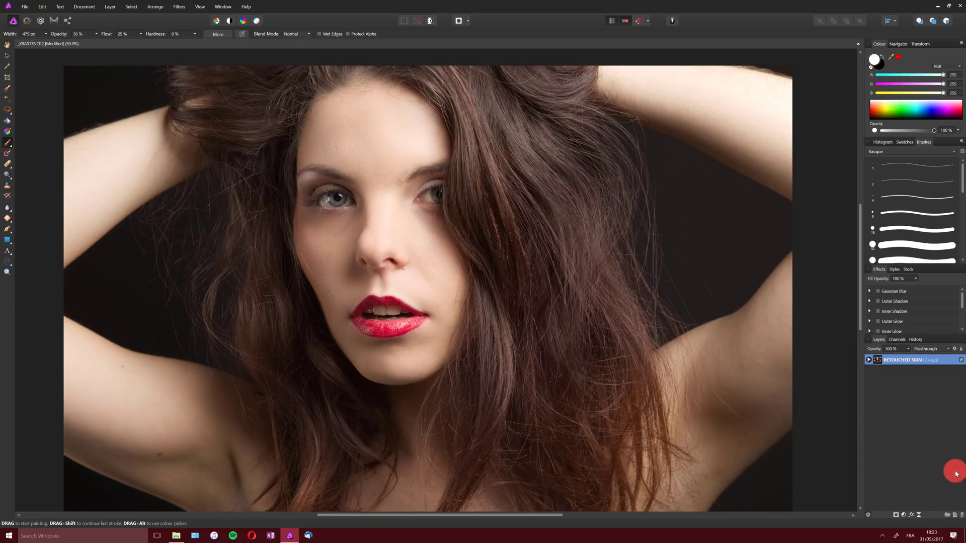
Add a new pixel layer above the RETOUCHED SKIN group and name it Eyes.
click(955, 515)
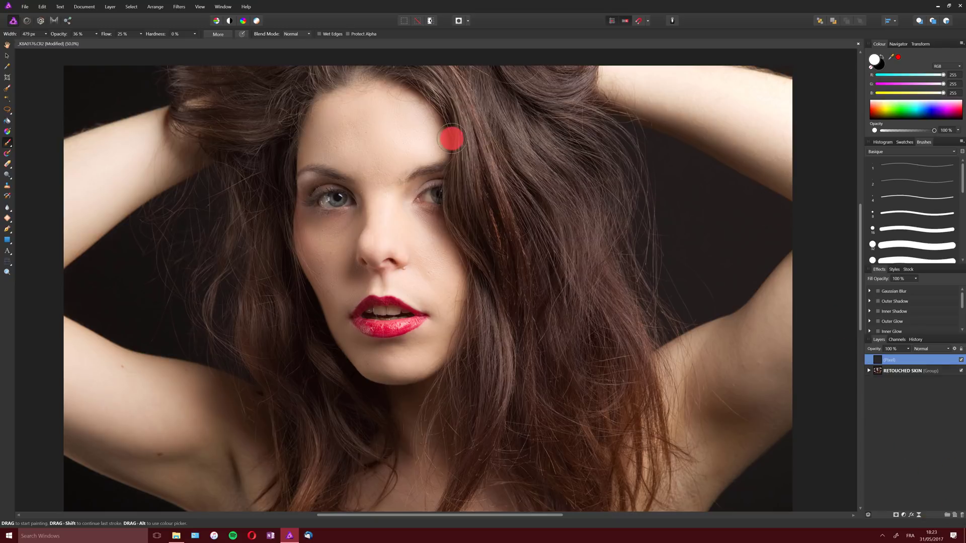
double_click(892, 360)
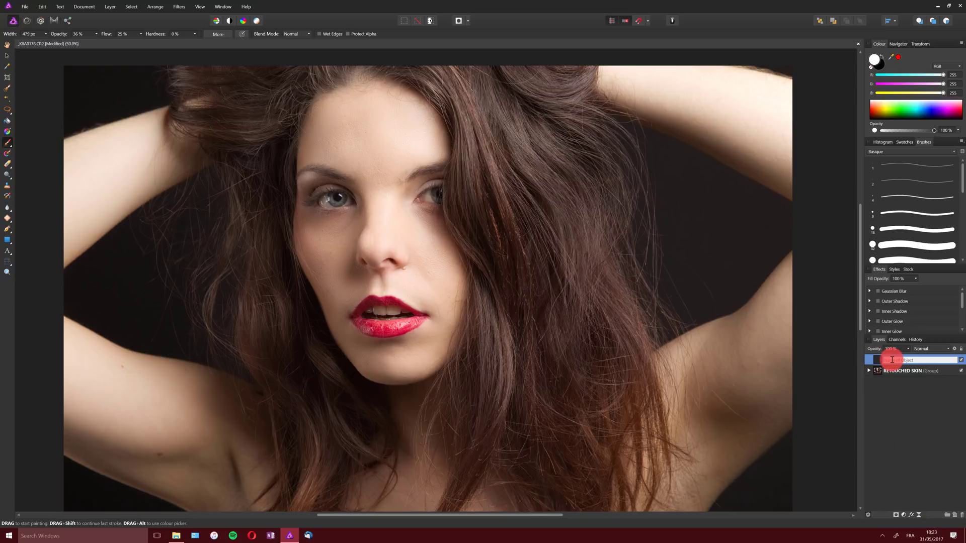
text(Eyes)
key(Return)
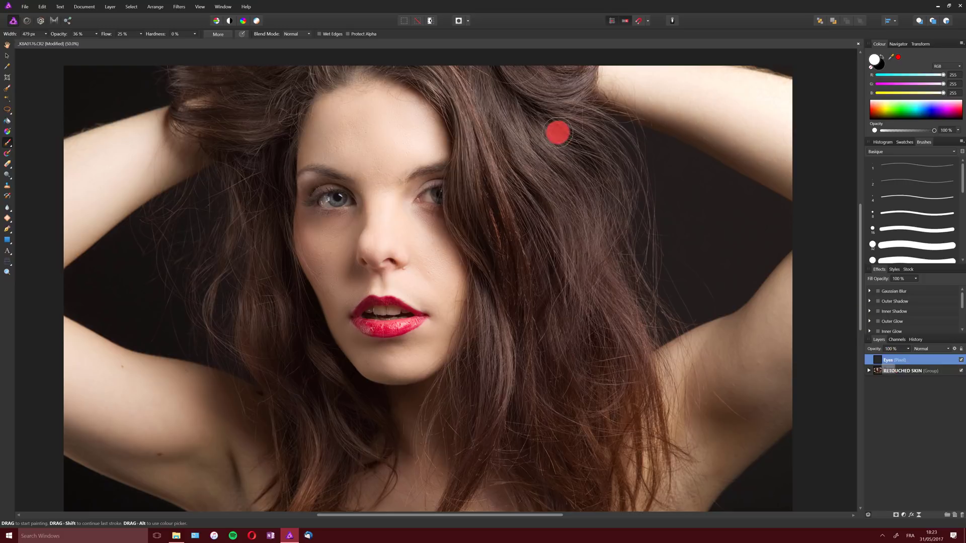
Sample the iris colour at 100% zoom and shift it to a muted cyan-blue, RGB 89, 125, 131.
key(z)
drag(384, 201, 466, 209)
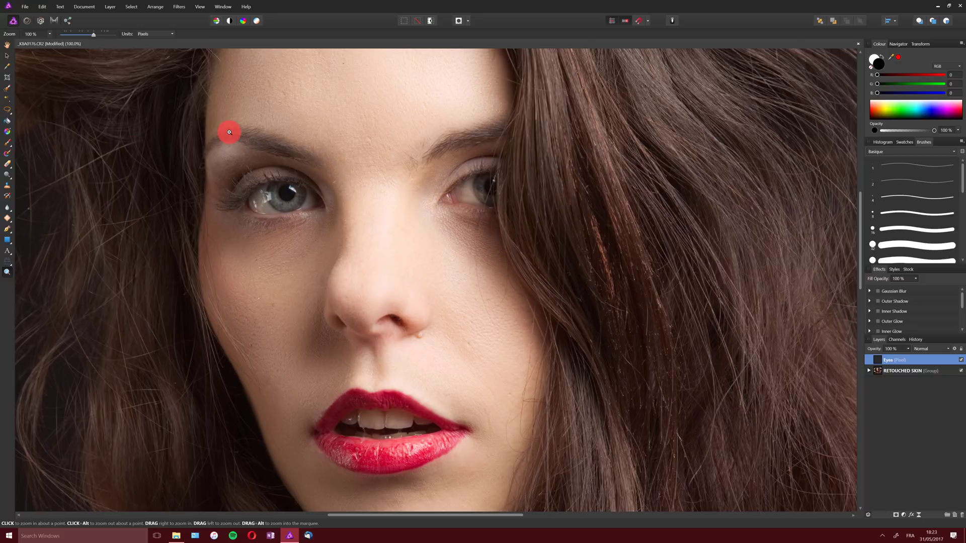
key(i)
drag(280, 203, 276, 196)
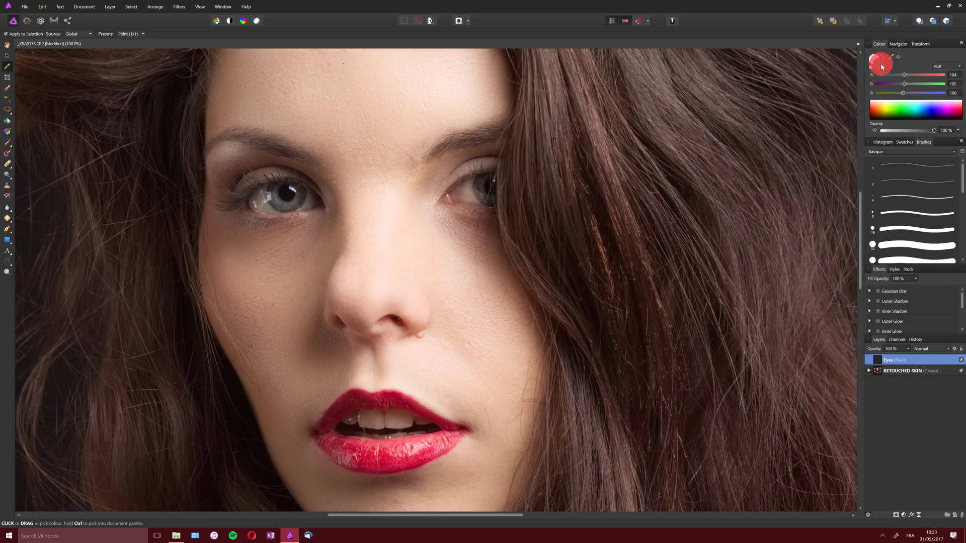
click(881, 66)
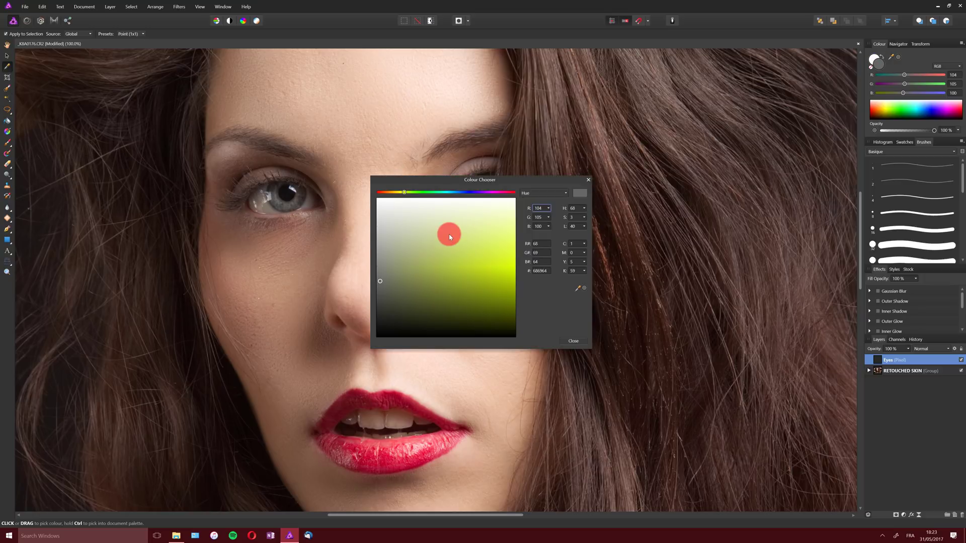
drag(408, 197, 448, 193)
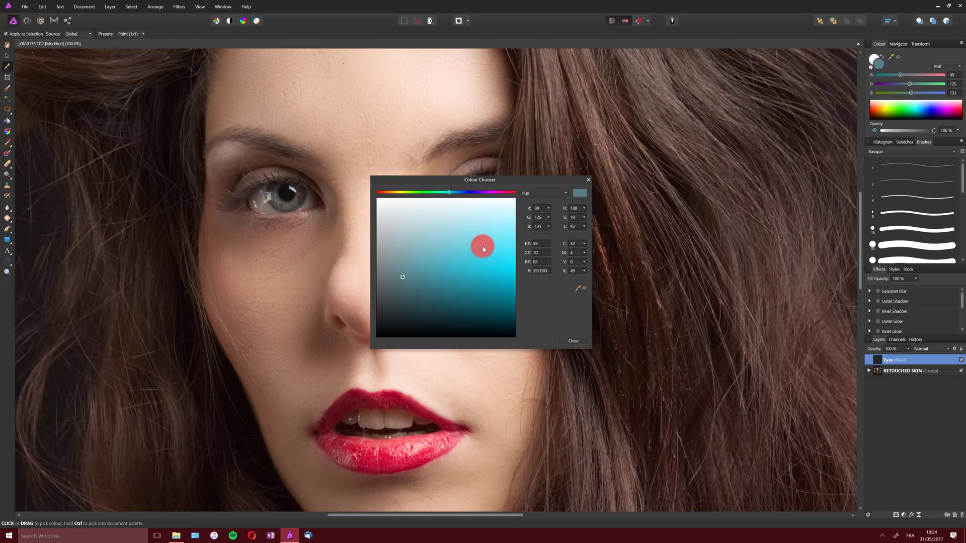
click(573, 341)
Try painting white over the fully visible iris with a 274 px brush at 36% opacity, and undo the stroke.
click(7, 143)
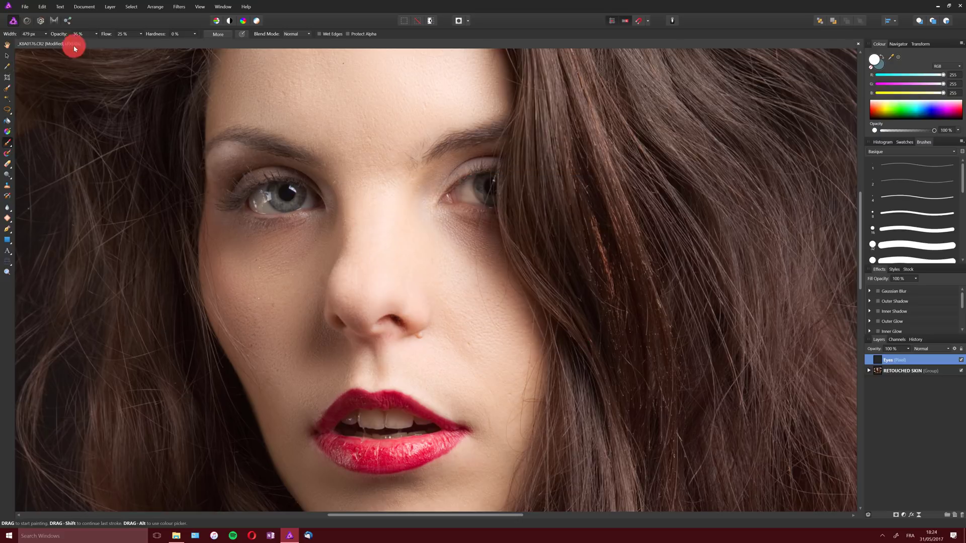
click(46, 34)
mouse_move(47, 41)
mouse_down()
mouse_move(87, 77)
mouse_move(287, 188)
mouse_move(96, 60)
mouse_move(32, 43)
mouse_move(242, 26)
mouse_up()
drag(281, 200, 280, 196)
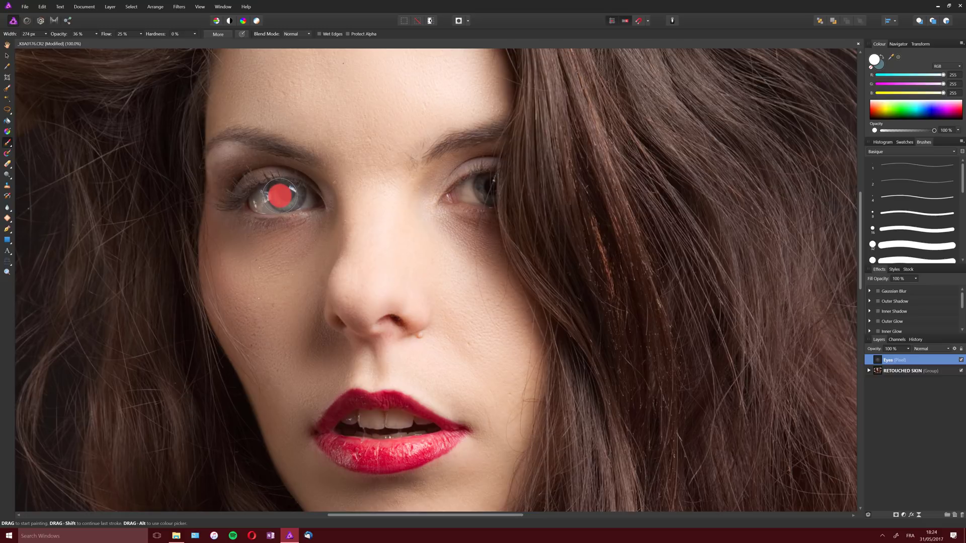
key(ctrl+z)
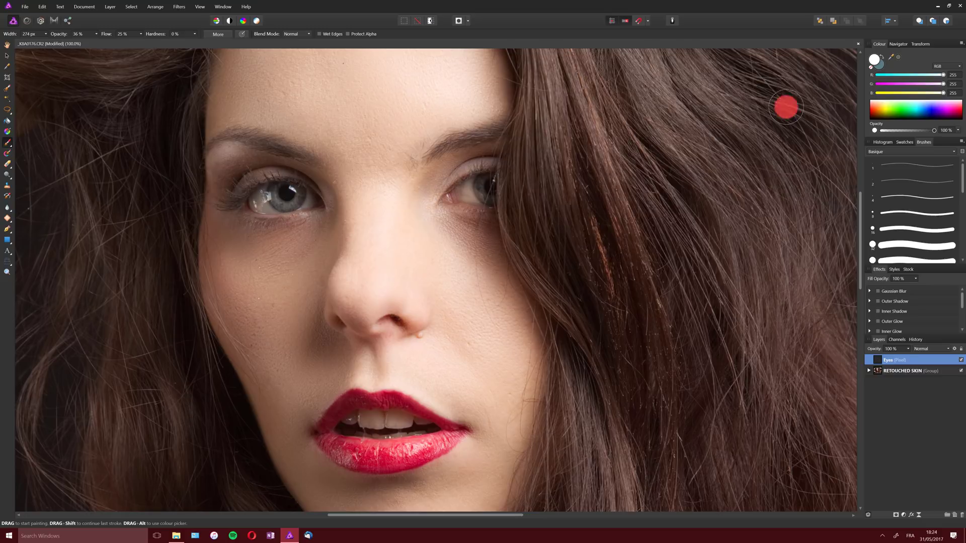
Paint both irises on the Eyes layer with the cyan-blue RGB 89, 125, 131 at 36% brush opacity.
click(881, 62)
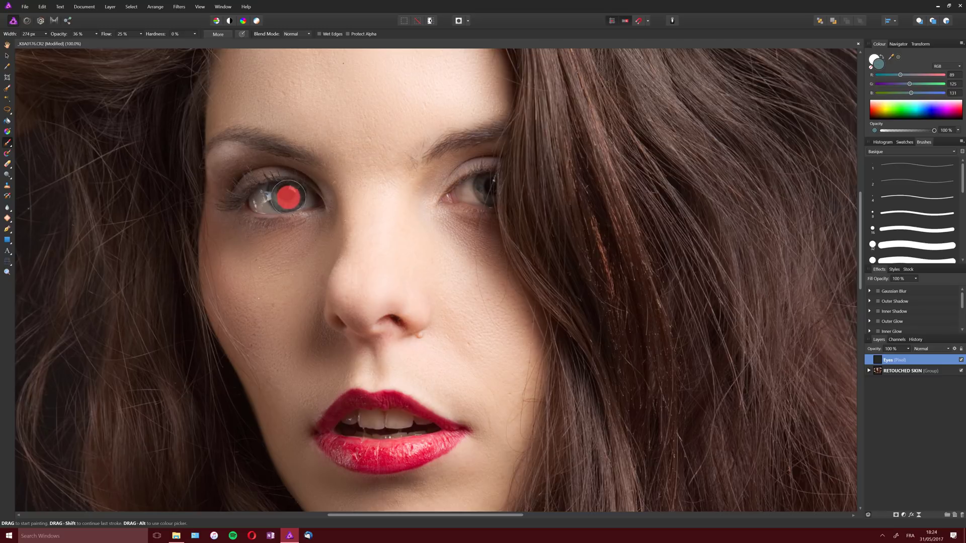
mouse_move(287, 197)
mouse_down()
mouse_move(276, 194)
mouse_move(289, 196)
mouse_up()
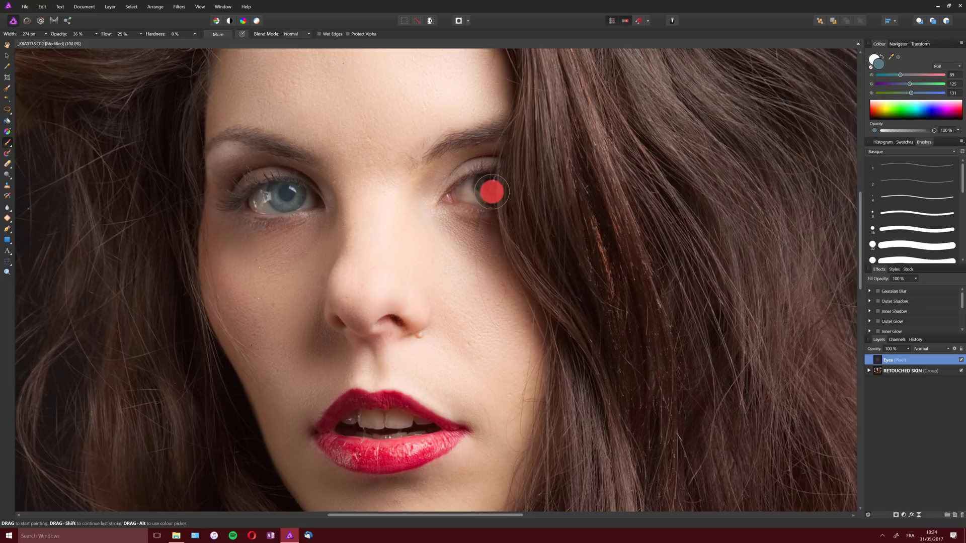
drag(492, 191, 480, 186)
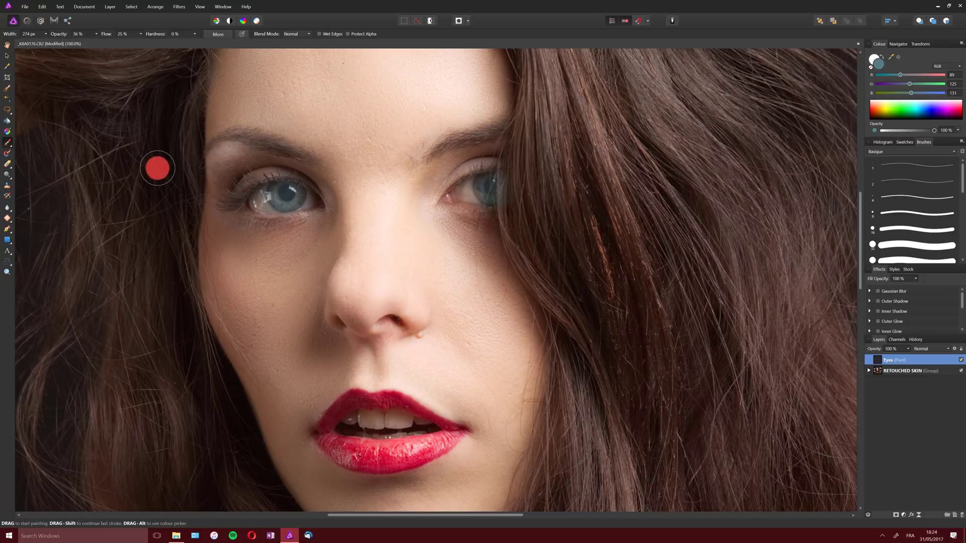
Switch to the Erase Brush and set the Eyes layer's blend mode to Overlay.
click(7, 164)
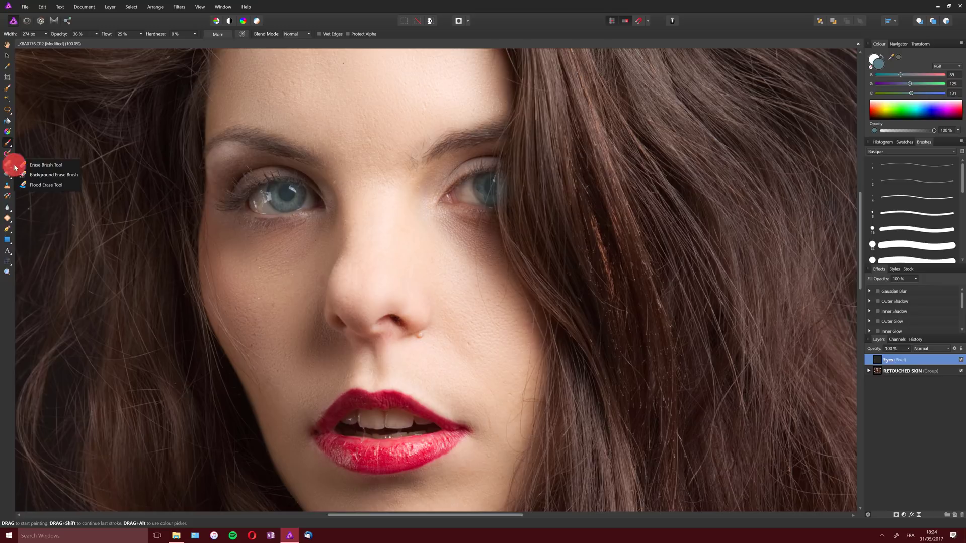
click(43, 166)
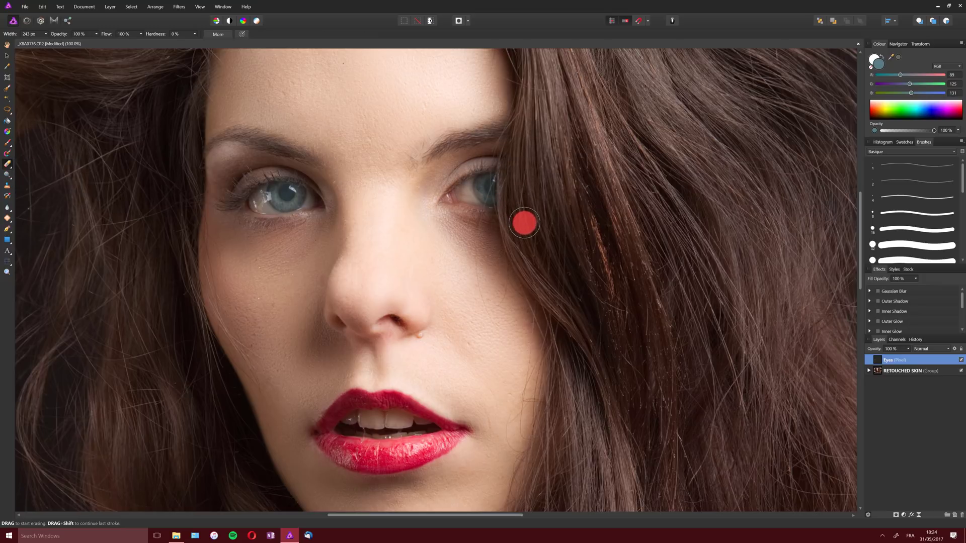
double_click(901, 359)
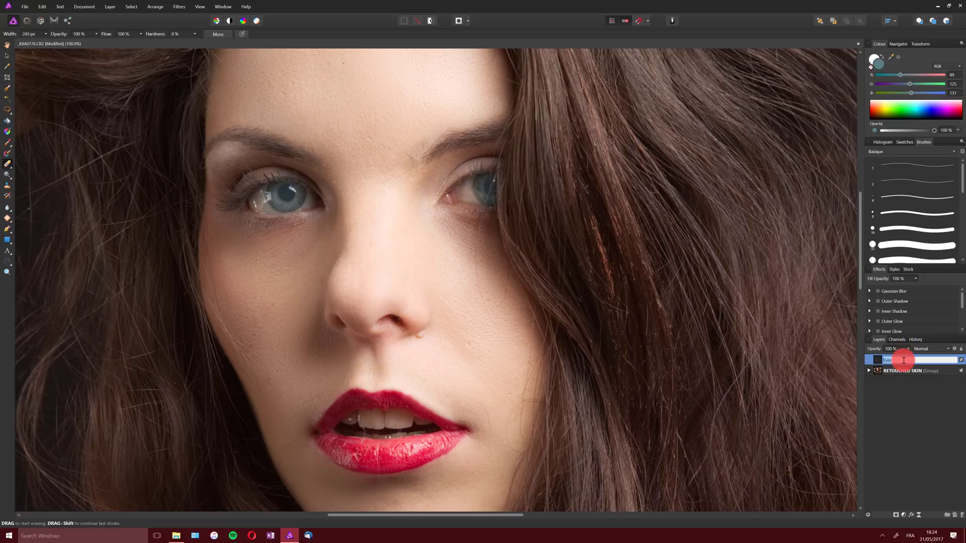
click(934, 351)
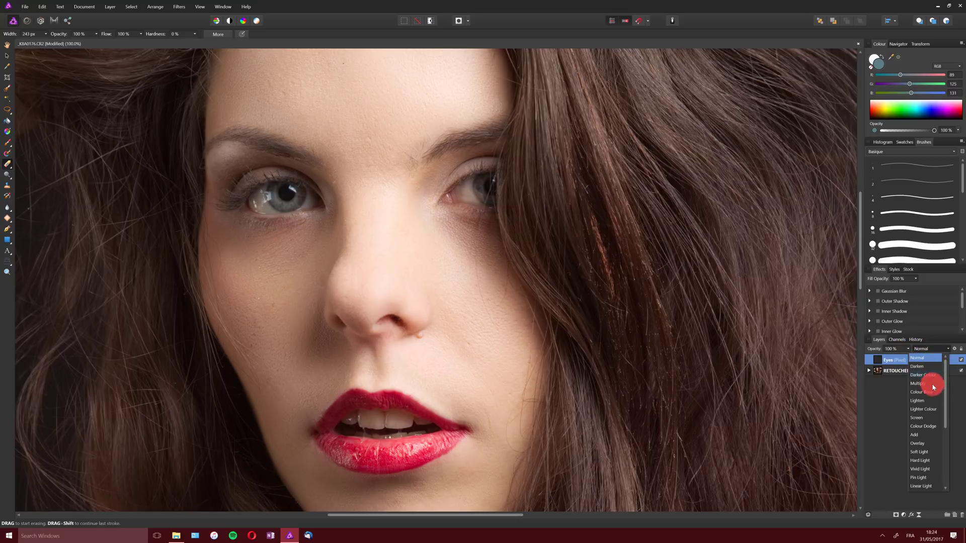
click(919, 443)
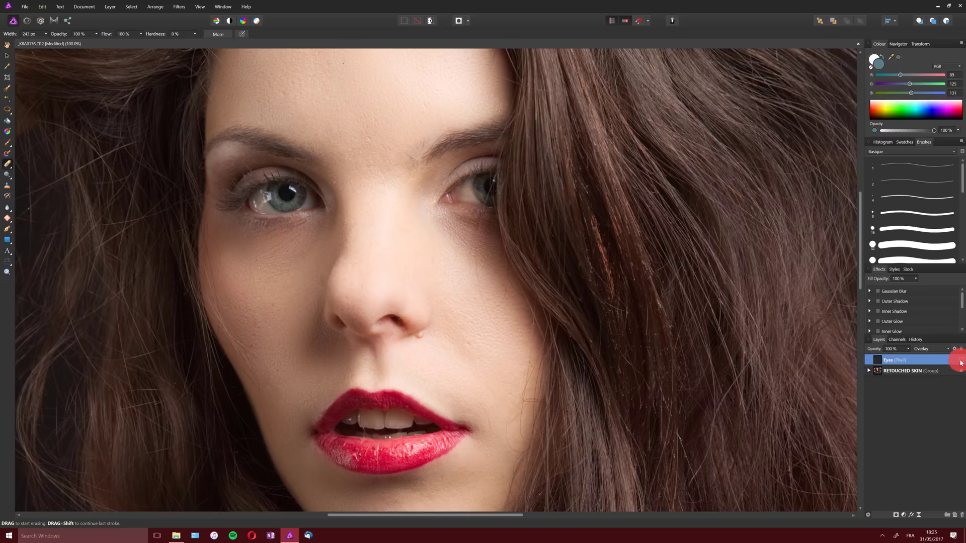
Add a new pixel layer above the Eyes layer and set its blend mode to Linear Light.
click(7, 272)
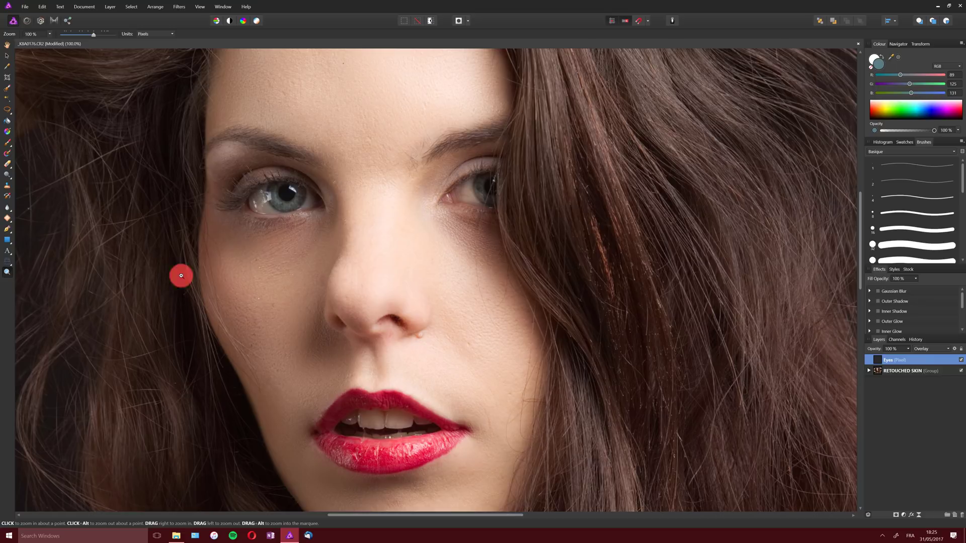
alt+click(398, 242)
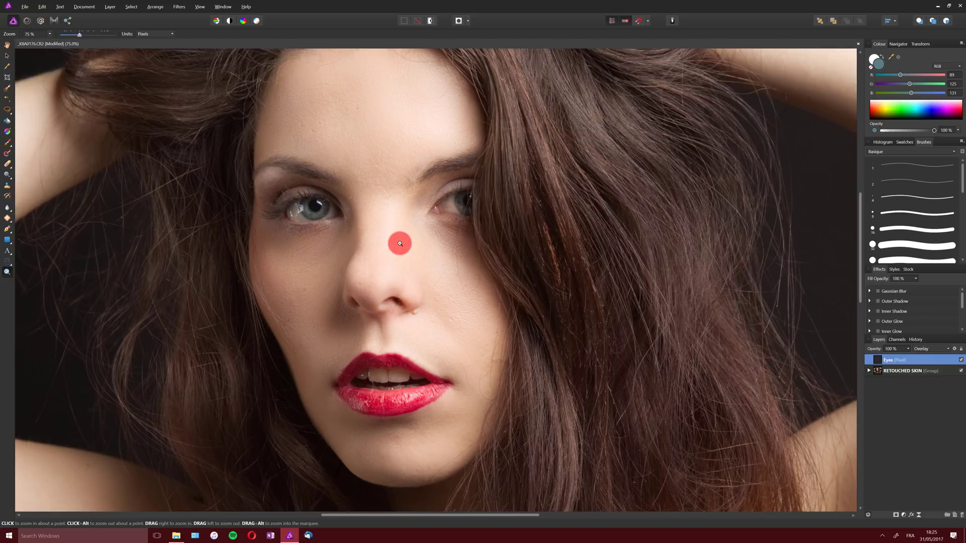
alt+click(398, 242)
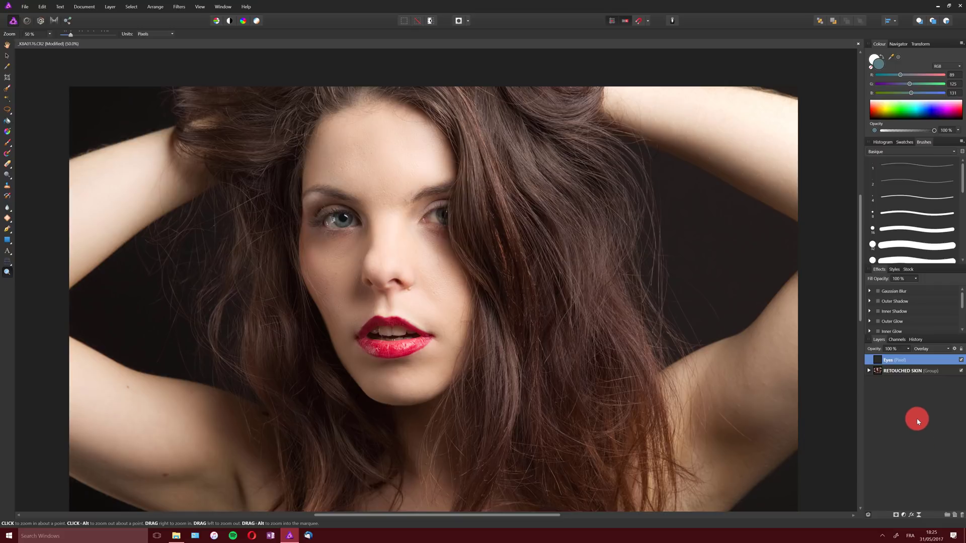
click(954, 514)
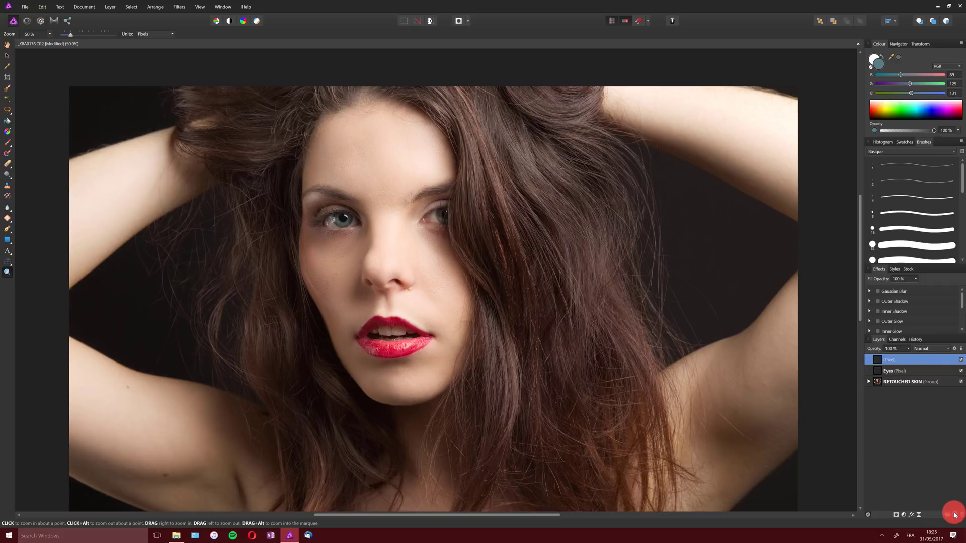
click(921, 349)
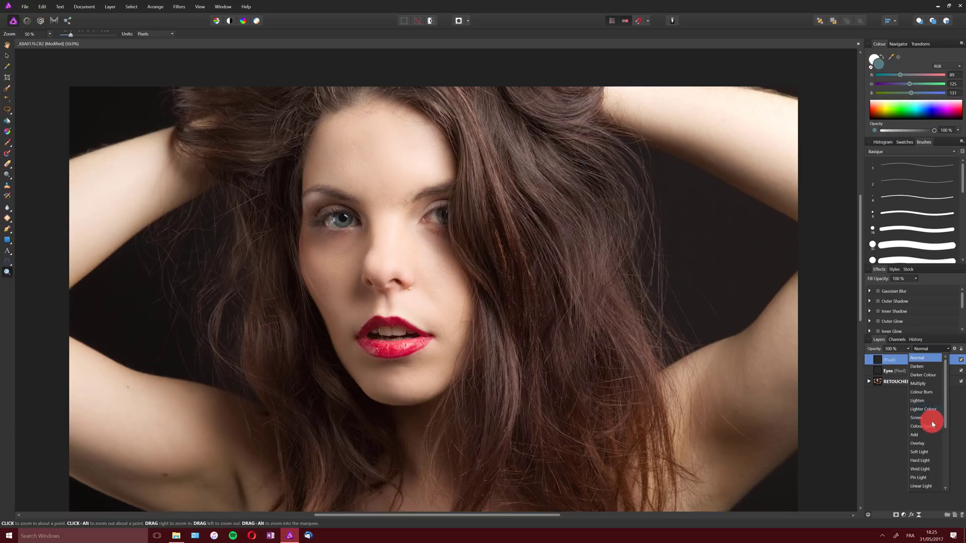
click(923, 486)
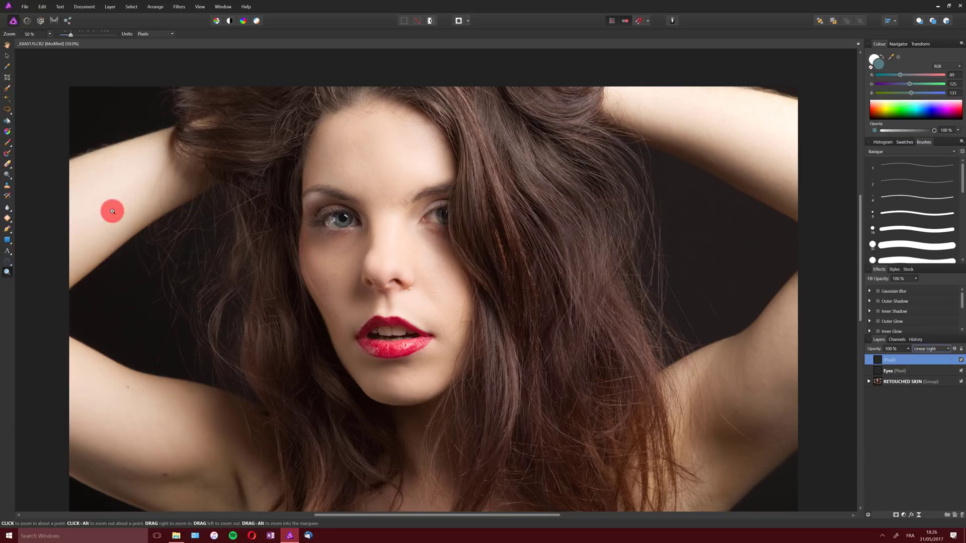
Flood fill the new Linear Light layer with neutral grey, RGB 128, 128, 128.
click(7, 121)
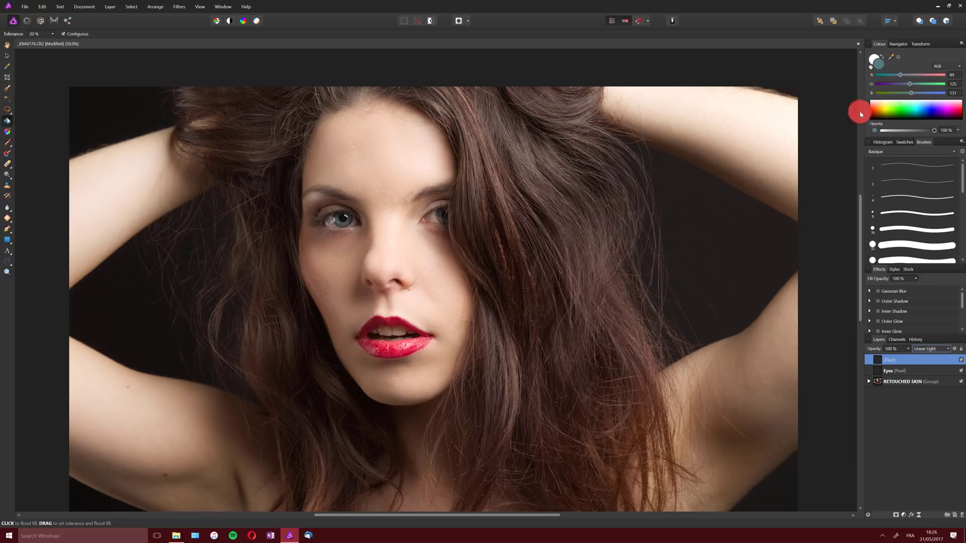
click(957, 74)
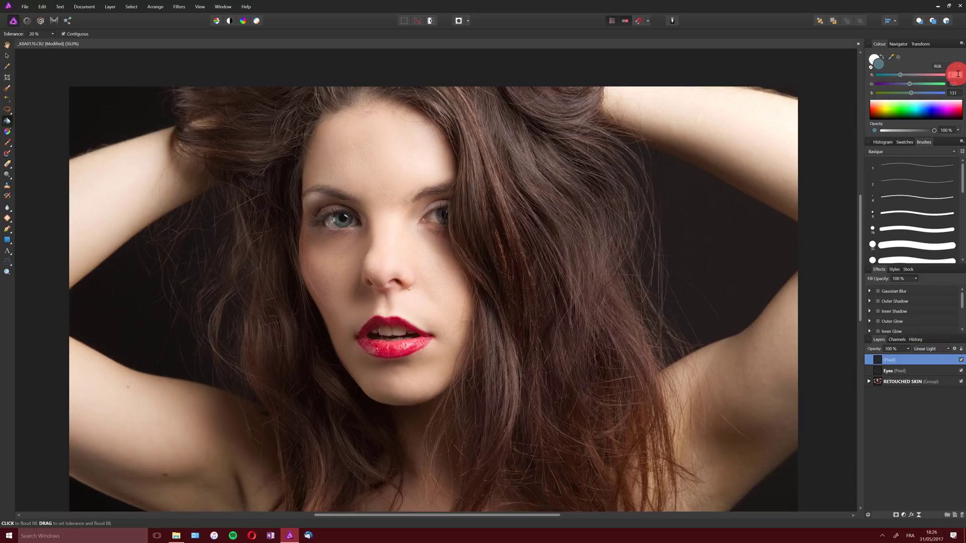
text(126)
key(Tab)
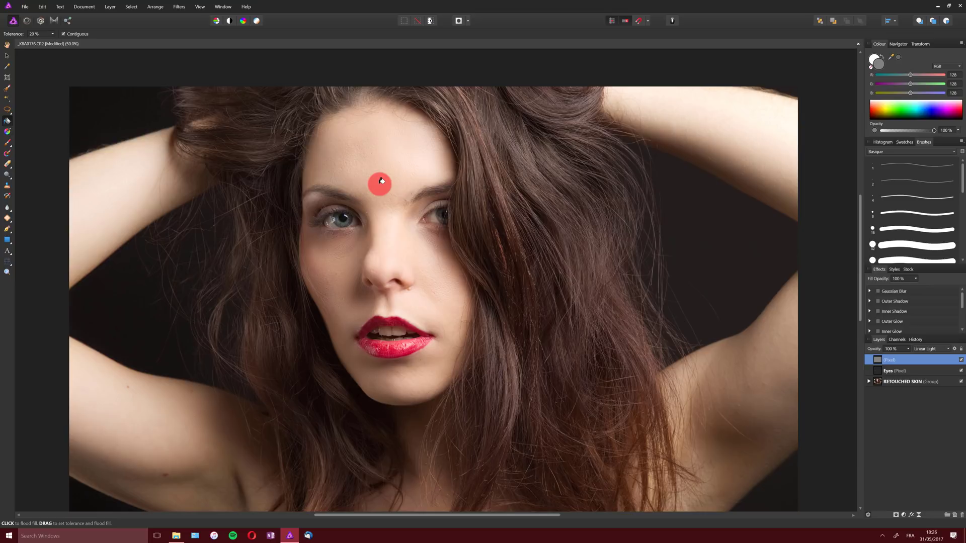
Set one of the Paint Brush's two colours to a dark grey, RGB 83, 83, 83.
key(b)
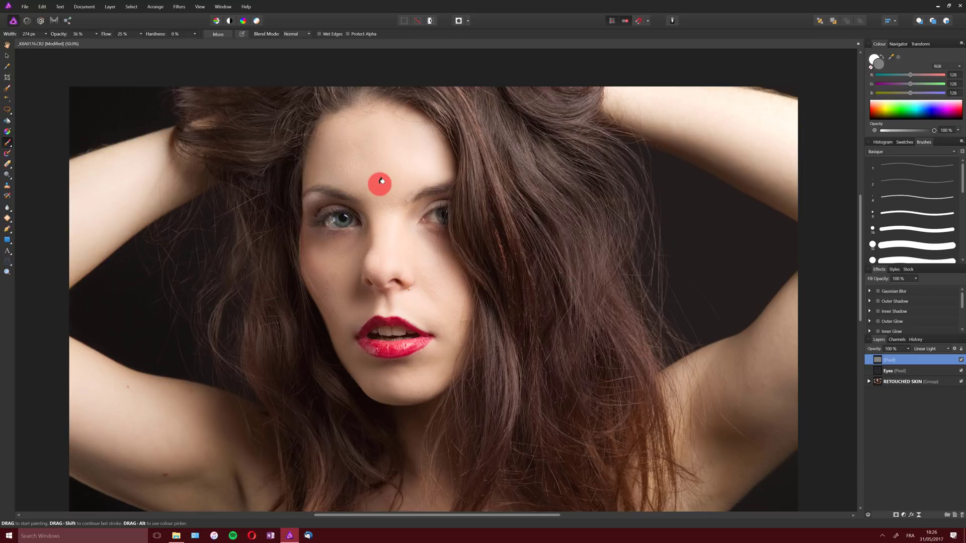
double_click(878, 66)
click(380, 276)
mouse_move(379, 286)
mouse_down()
mouse_move(363, 301)
mouse_move(370, 289)
mouse_up()
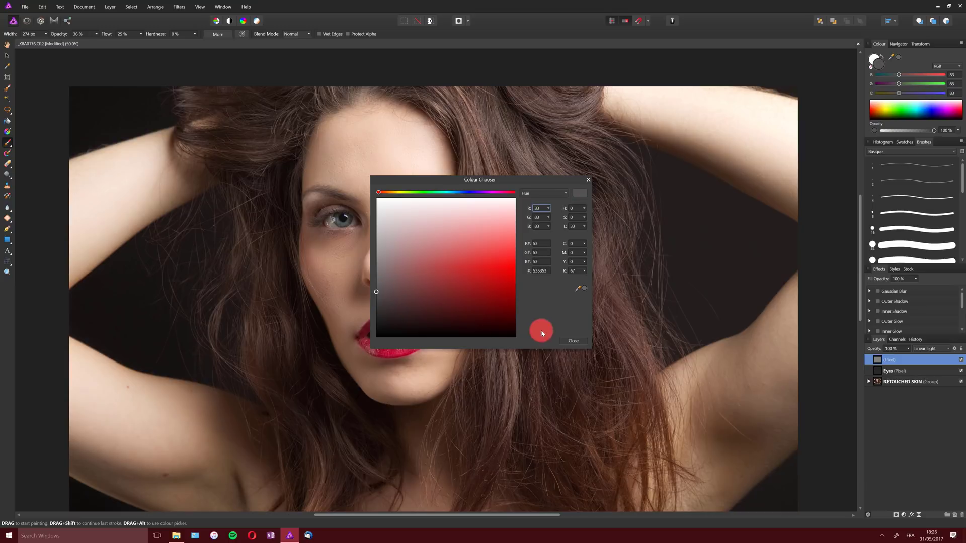
click(572, 341)
Swap to the other brush colour and set it to a light grey, RGB 162, 162, 162.
click(883, 57)
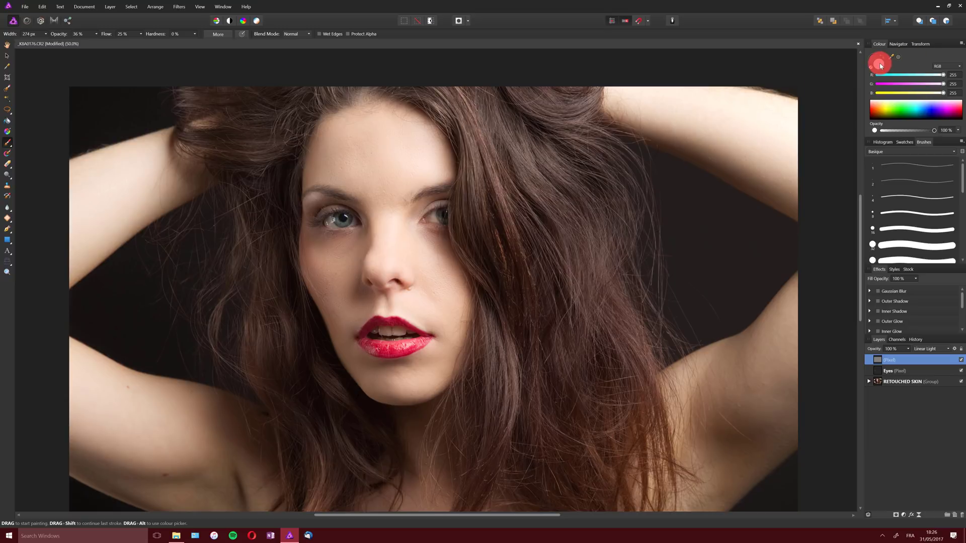
double_click(879, 64)
drag(384, 244, 371, 250)
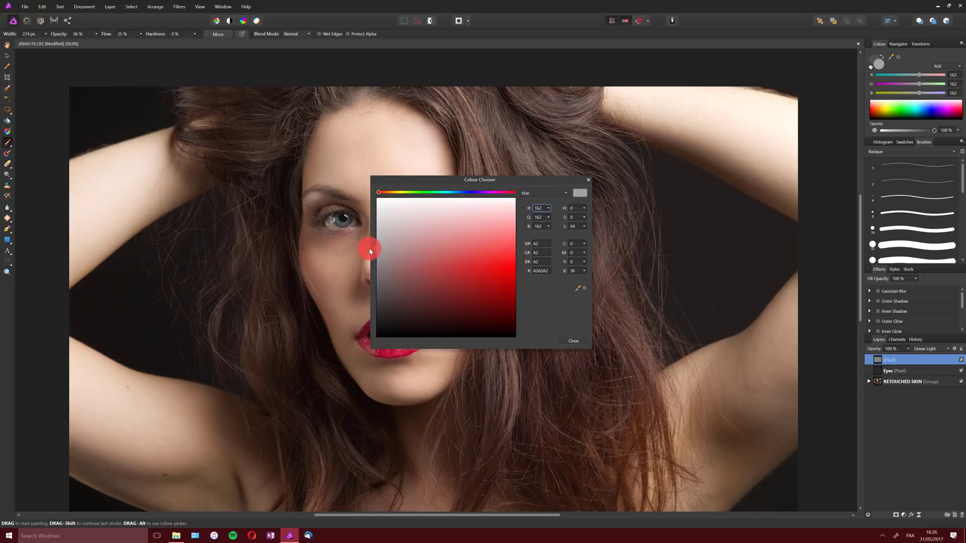
click(569, 338)
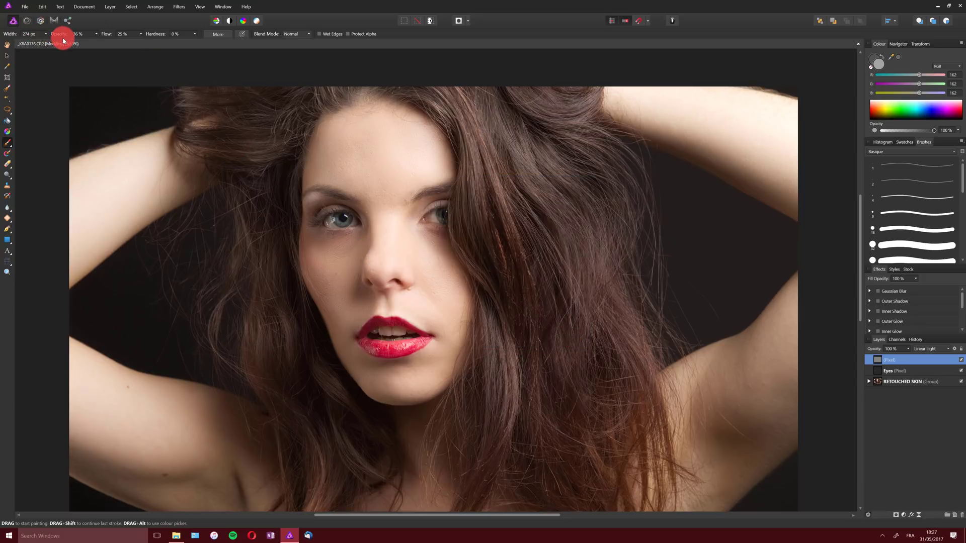
Try painting the hair beside the face at 100% brush opacity, switching to dark grey, and undo the dark stroke.
drag(64, 38, 171, 49)
mouse_move(513, 157)
mouse_down()
mouse_move(487, 167)
mouse_move(511, 279)
mouse_up()
click(873, 59)
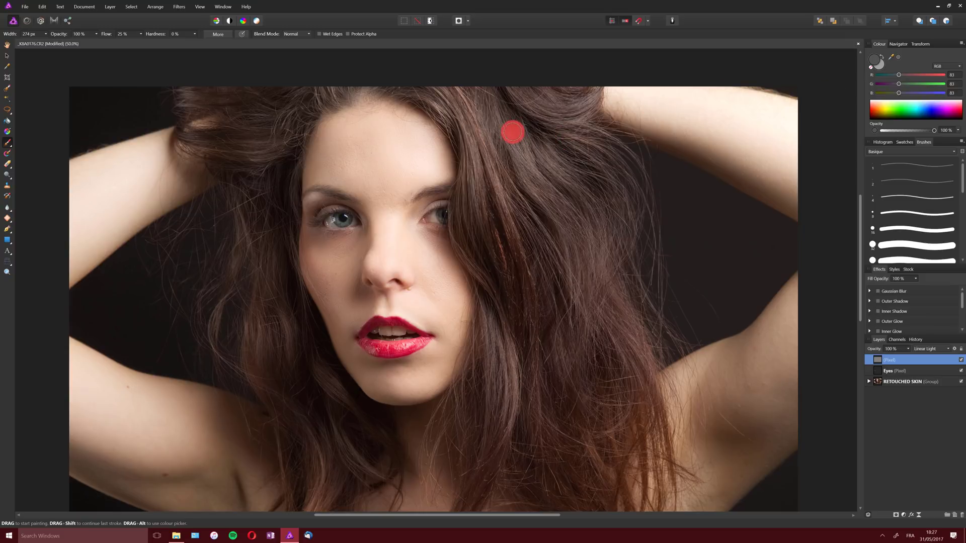
drag(478, 114, 546, 373)
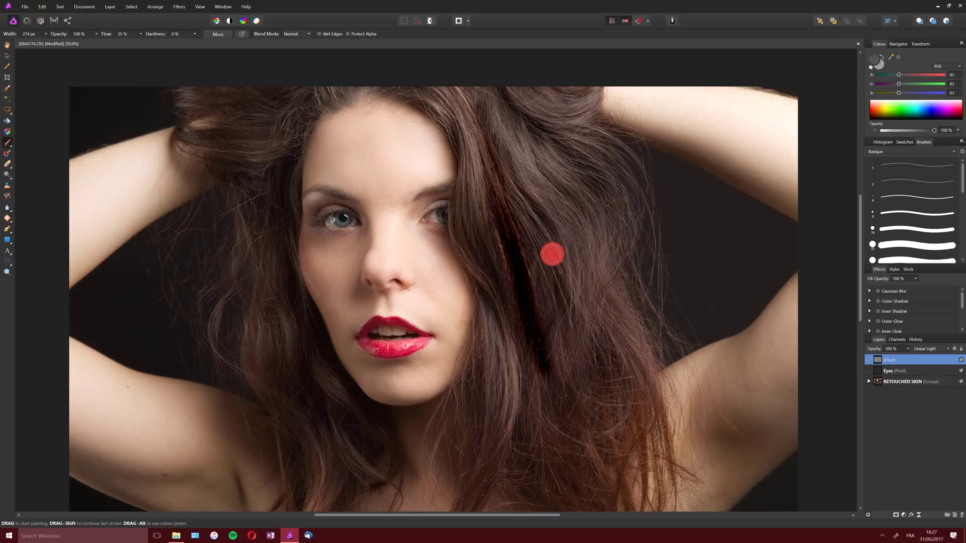
key(ctrl+z)
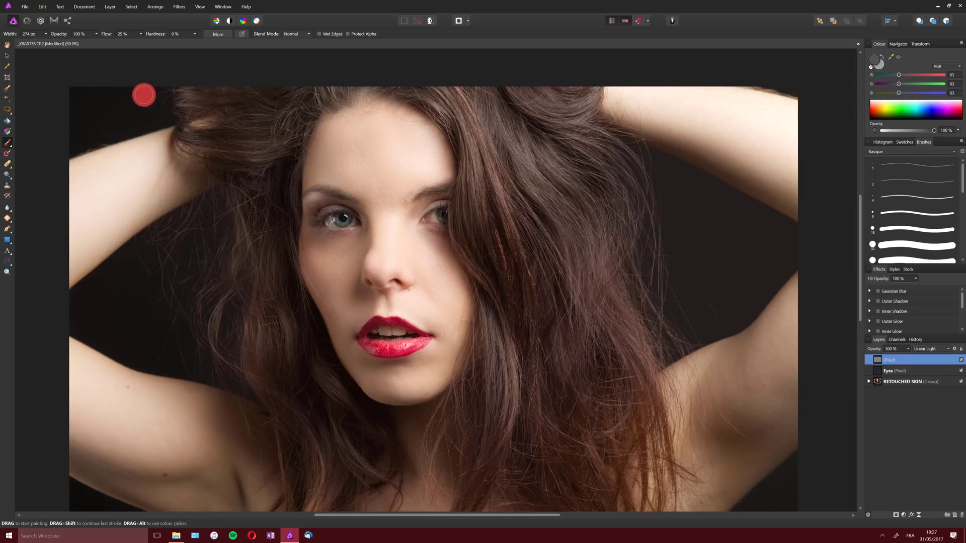
Darken the hair on both sides of the face with the dark grey, using a 633 px brush at 9% opacity.
click(96, 34)
drag(93, 43, 56, 44)
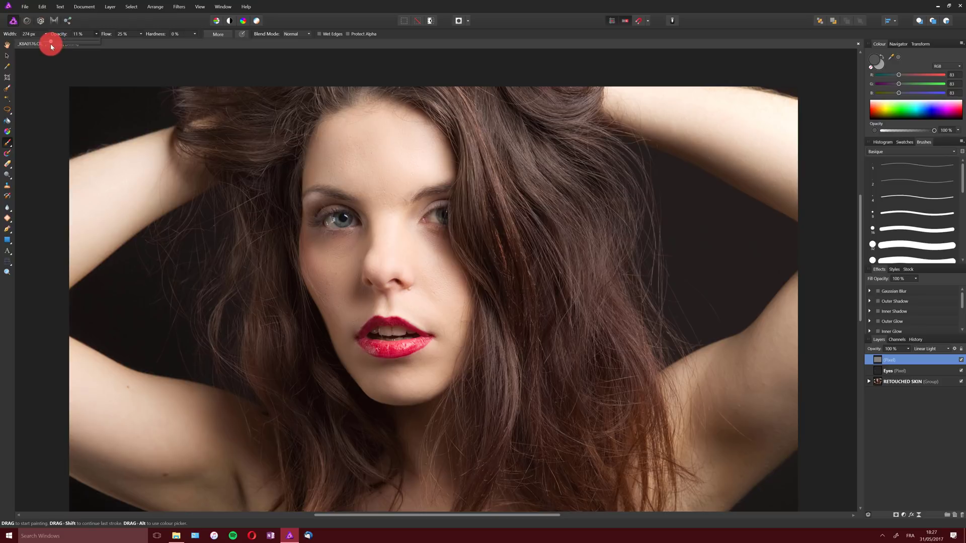
click(46, 34)
click(46, 34)
drag(51, 43, 346, 11)
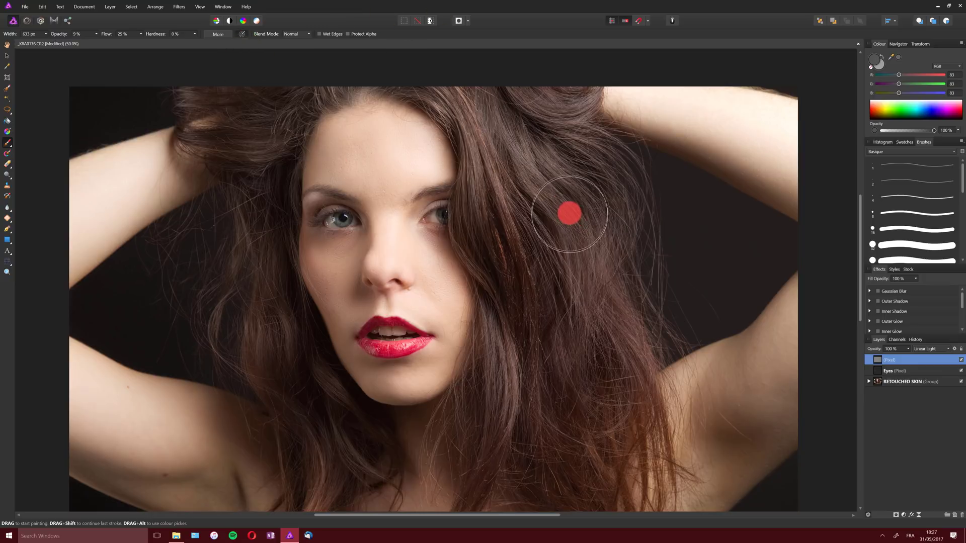
mouse_move(584, 218)
mouse_down()
mouse_move(593, 269)
mouse_move(583, 265)
mouse_move(594, 267)
mouse_move(573, 223)
mouse_move(577, 190)
mouse_move(552, 144)
mouse_move(477, 110)
mouse_move(627, 238)
mouse_move(569, 274)
mouse_move(580, 311)
mouse_move(555, 256)
mouse_move(537, 253)
mouse_move(547, 387)
mouse_move(543, 221)
mouse_move(565, 302)
mouse_move(565, 145)
mouse_move(532, 113)
mouse_move(577, 200)
mouse_move(297, 176)
mouse_move(253, 139)
mouse_move(214, 143)
mouse_move(273, 144)
mouse_move(291, 189)
mouse_move(284, 219)
mouse_move(305, 393)
mouse_move(273, 309)
mouse_move(418, 367)
mouse_move(541, 312)
mouse_move(586, 259)
mouse_move(570, 166)
mouse_move(489, 92)
mouse_move(587, 225)
mouse_move(582, 235)
mouse_move(537, 156)
mouse_move(515, 138)
mouse_move(586, 245)
mouse_move(590, 313)
mouse_move(522, 182)
mouse_move(587, 341)
mouse_move(513, 353)
mouse_move(495, 328)
mouse_move(480, 434)
mouse_move(486, 295)
mouse_move(495, 389)
mouse_move(500, 273)
mouse_move(488, 263)
mouse_move(487, 374)
mouse_move(482, 298)
mouse_move(477, 418)
mouse_move(492, 299)
mouse_move(488, 383)
mouse_move(563, 163)
mouse_move(519, 103)
mouse_move(499, 102)
mouse_move(576, 225)
mouse_move(594, 293)
mouse_move(484, 124)
mouse_move(513, 237)
mouse_move(525, 238)
mouse_move(543, 352)
mouse_move(561, 110)
mouse_move(581, 116)
mouse_move(565, 119)
mouse_move(565, 187)
mouse_move(537, 140)
mouse_move(561, 186)
mouse_move(576, 174)
mouse_move(509, 113)
mouse_move(360, 82)
mouse_move(288, 99)
mouse_move(246, 212)
mouse_move(289, 430)
mouse_up()
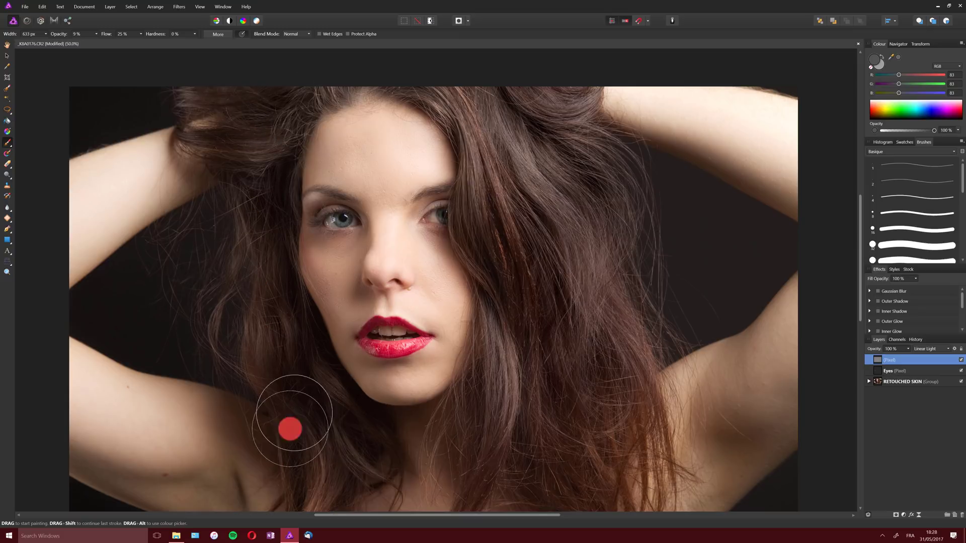
click(960, 361)
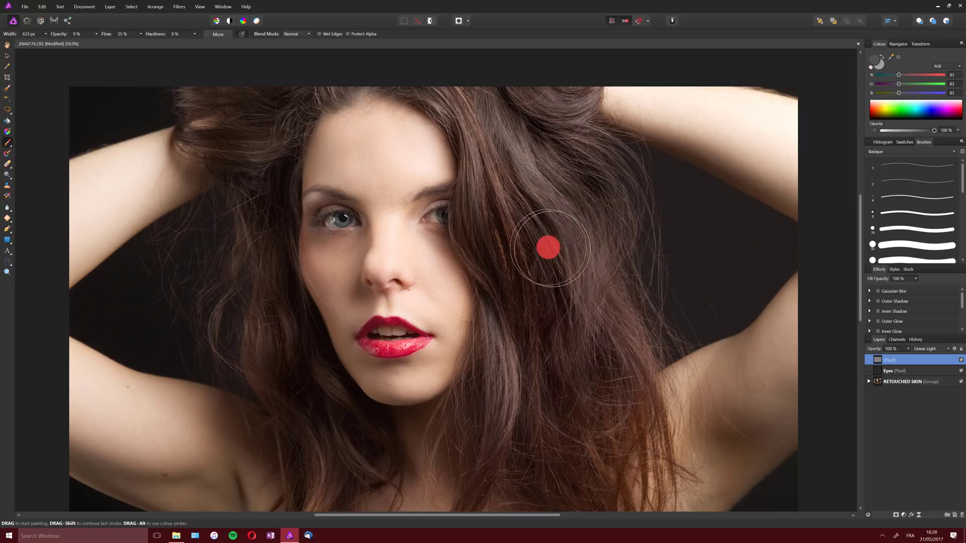
mouse_move(560, 217)
mouse_down()
mouse_move(480, 230)
mouse_move(282, 196)
mouse_move(325, 216)
mouse_up()
Darken the eyelids and lips with a 342 px dark grey brush at 9% opacity, and toggle the layer's visibility to compare.
key(ctrl+plus)
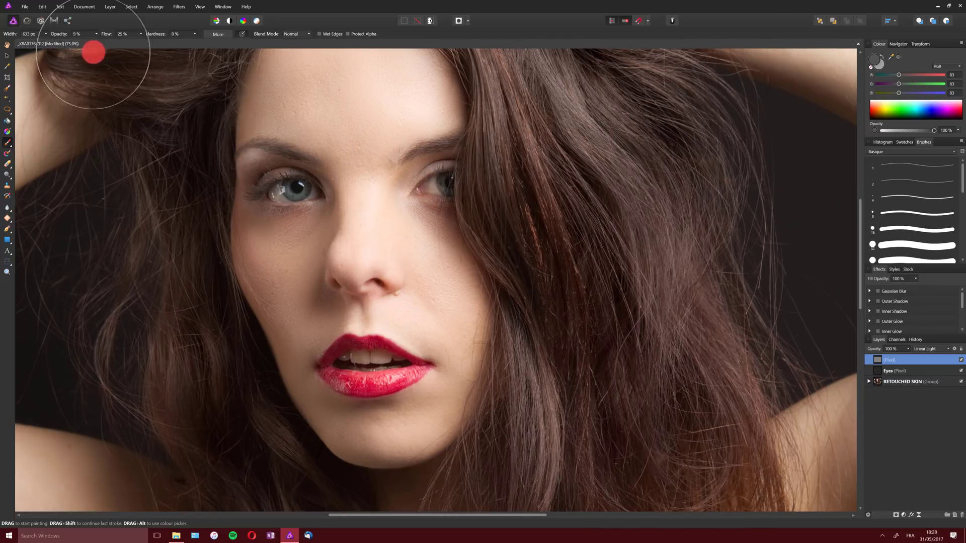
click(45, 35)
drag(54, 41, 44, 42)
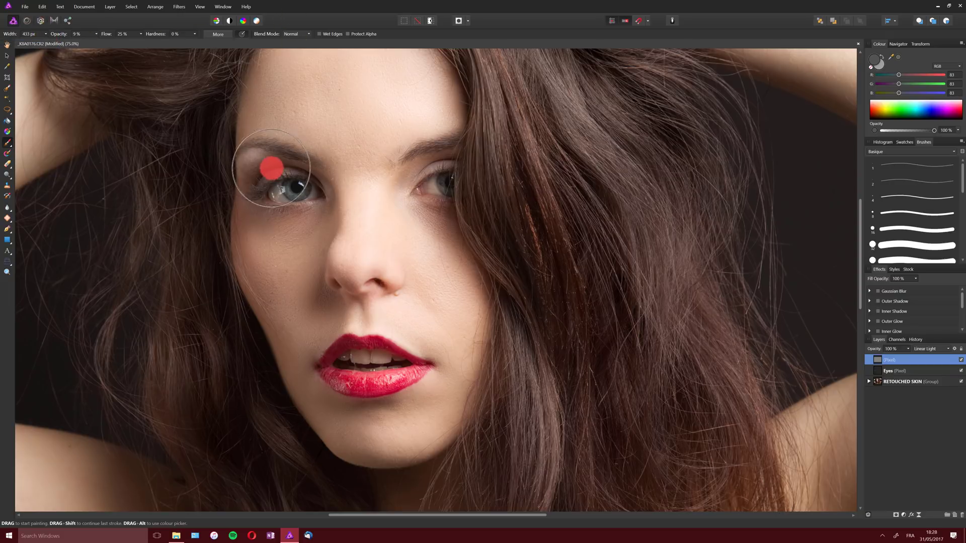
click(45, 34)
drag(45, 41, 42, 41)
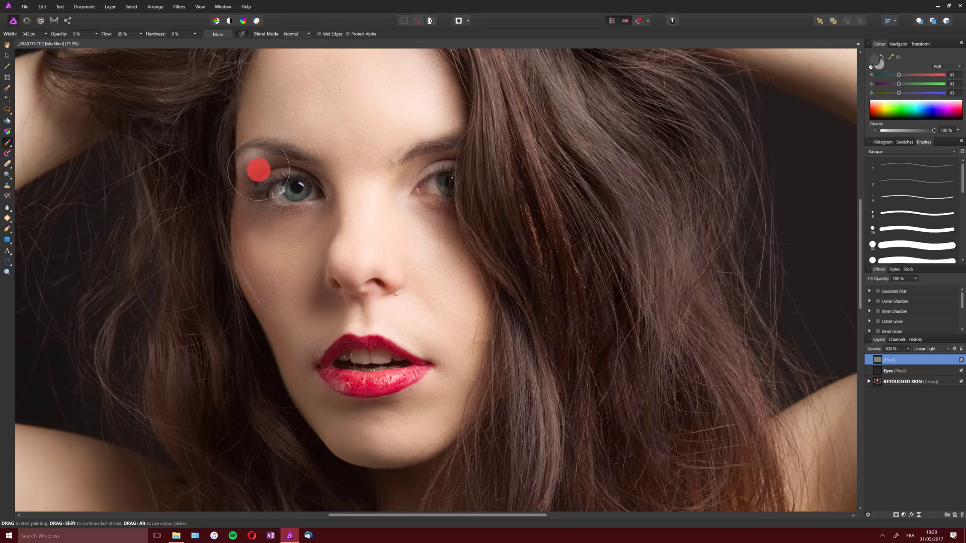
mouse_move(251, 171)
mouse_down()
mouse_move(276, 169)
mouse_move(262, 157)
mouse_move(306, 176)
mouse_move(312, 182)
mouse_move(258, 177)
mouse_move(277, 171)
mouse_move(256, 187)
mouse_move(264, 202)
mouse_move(313, 209)
mouse_move(300, 213)
mouse_move(258, 201)
mouse_move(312, 209)
mouse_move(253, 203)
mouse_move(254, 168)
mouse_move(245, 190)
mouse_move(251, 160)
mouse_move(241, 203)
mouse_move(268, 214)
mouse_move(318, 209)
mouse_move(415, 166)
mouse_move(412, 177)
mouse_move(443, 151)
mouse_move(415, 189)
mouse_move(463, 210)
mouse_move(417, 187)
mouse_move(439, 209)
mouse_move(444, 158)
mouse_up()
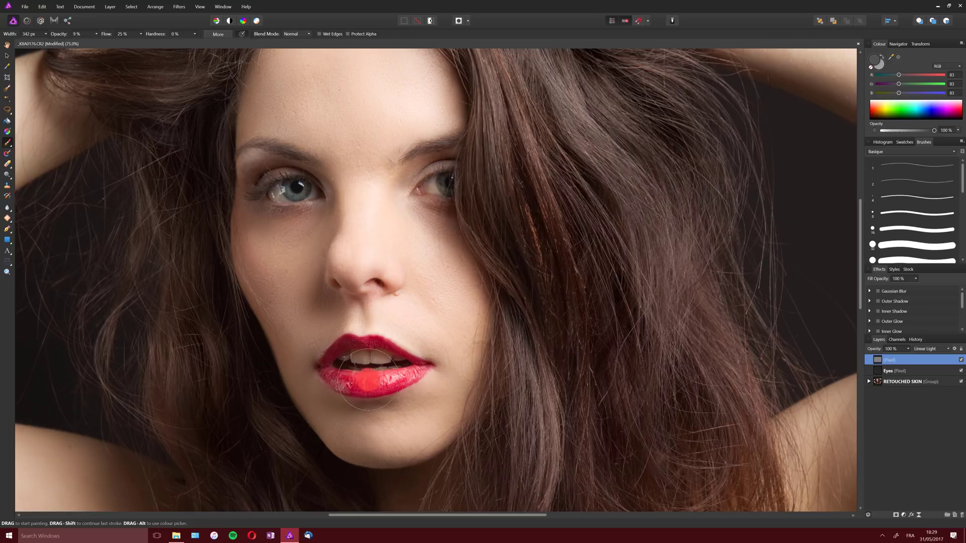
mouse_move(336, 358)
mouse_down()
mouse_move(381, 346)
mouse_move(423, 367)
mouse_move(331, 375)
mouse_move(381, 314)
mouse_move(410, 224)
mouse_move(424, 220)
mouse_move(436, 236)
mouse_move(469, 174)
mouse_move(470, 187)
mouse_move(461, 172)
mouse_move(438, 178)
mouse_move(488, 122)
mouse_move(500, 153)
mouse_move(477, 196)
mouse_move(498, 219)
mouse_move(486, 223)
mouse_move(285, 153)
mouse_move(256, 158)
mouse_move(294, 160)
mouse_move(320, 182)
mouse_move(438, 157)
mouse_move(413, 182)
mouse_up()
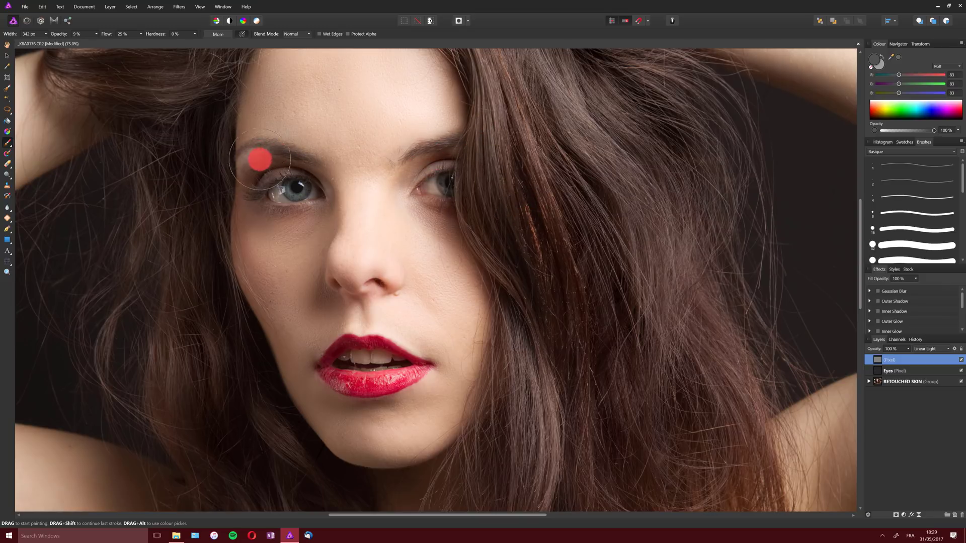
click(960, 360)
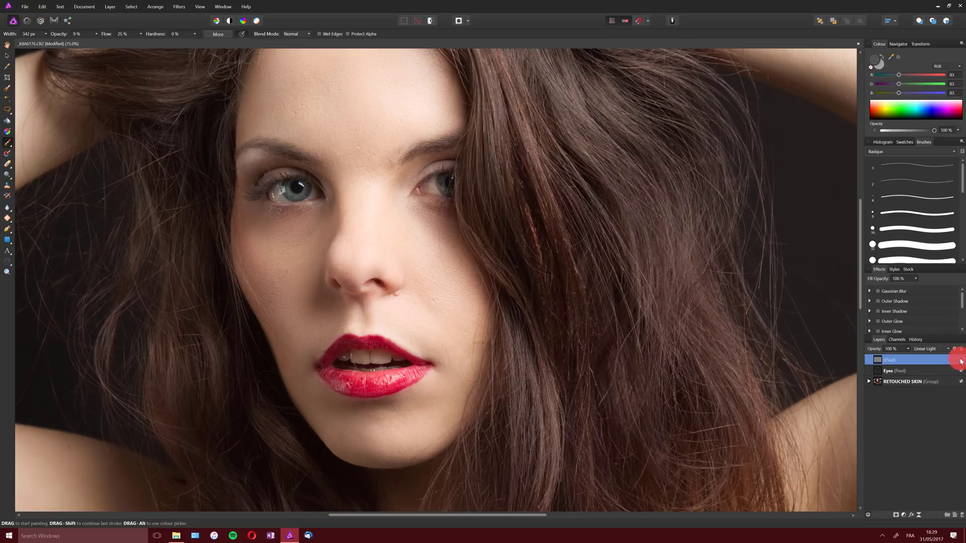
Turn the dodge and burn layer back on and rename it Relight.
click(961, 361)
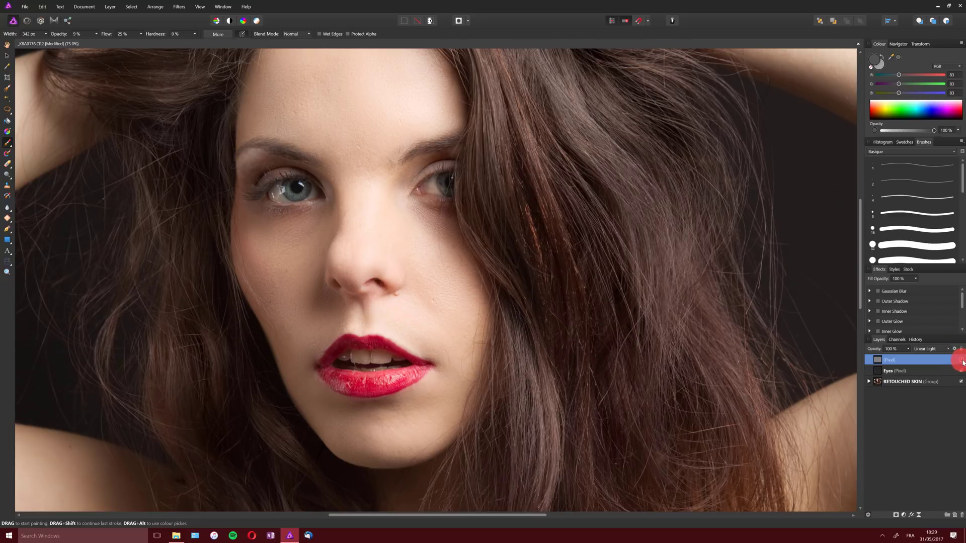
double_click(893, 359)
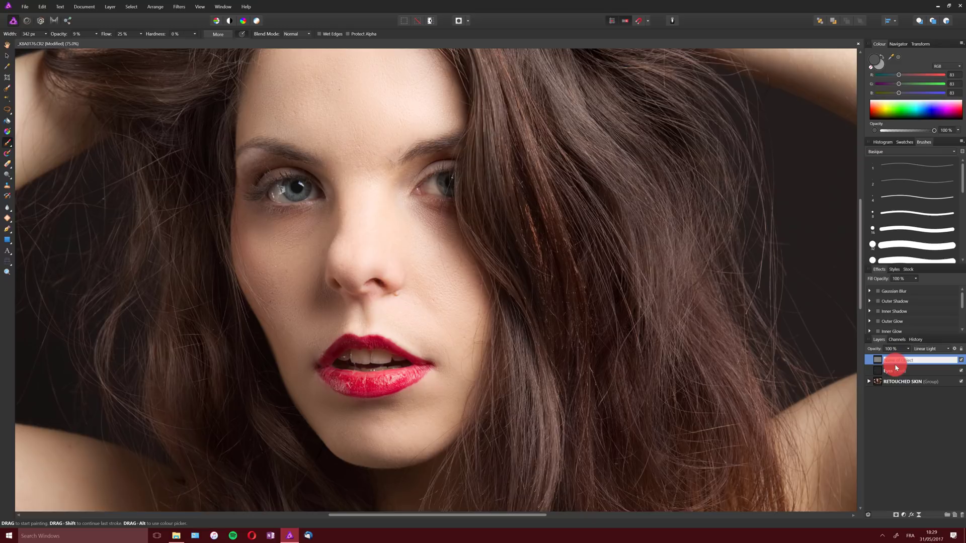
text(Relight)
key(Return)
key(ctrl+minus)
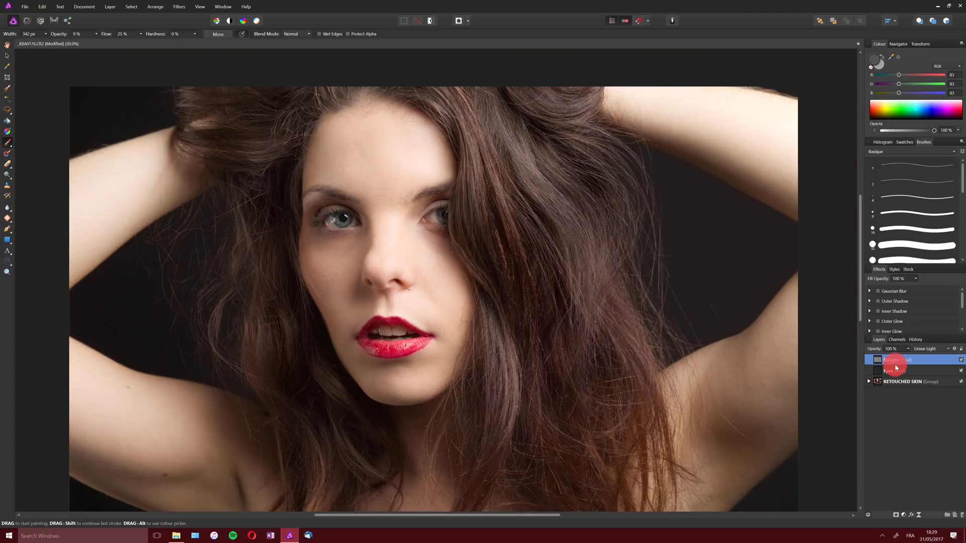
drag(860, 221, 865, 242)
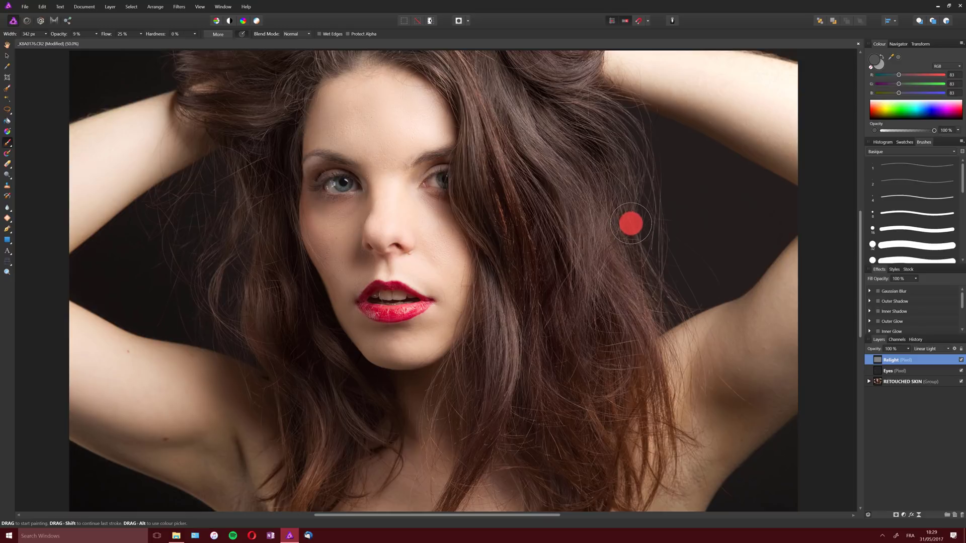
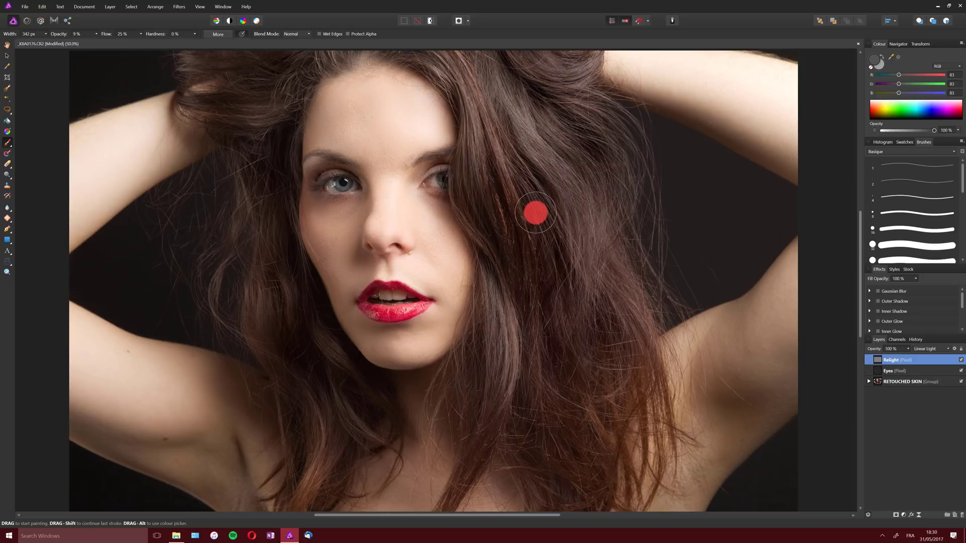
Add a new pixel layer above Relight and set the dark brush colour to mid grey, RGB 128, 128, 128.
click(954, 514)
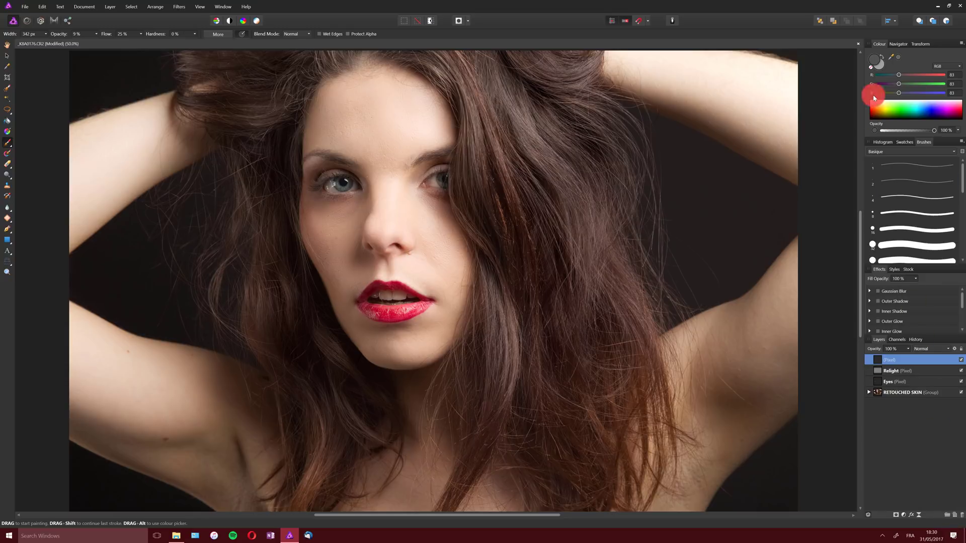
double_click(875, 59)
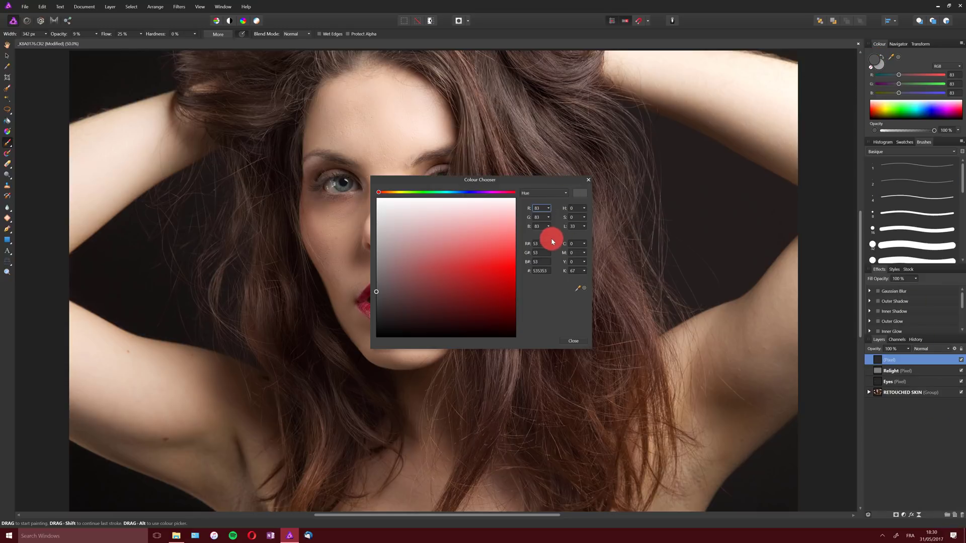
click(536, 208)
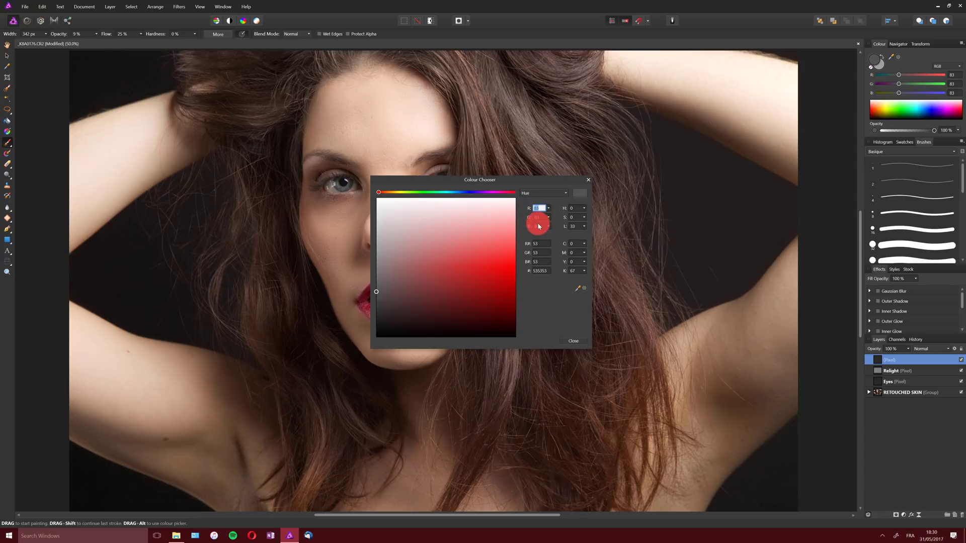
click(538, 223)
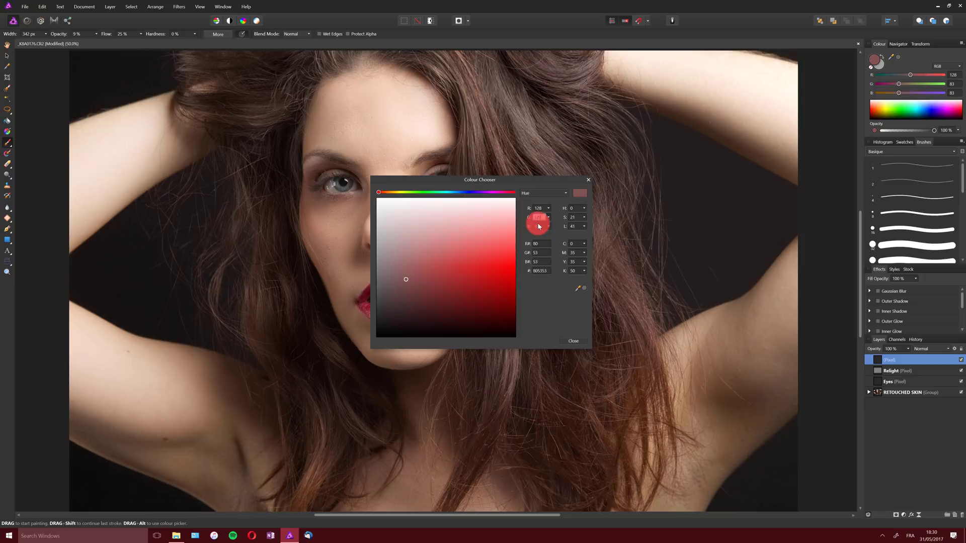
text(128)
key(Tab)
text(128)
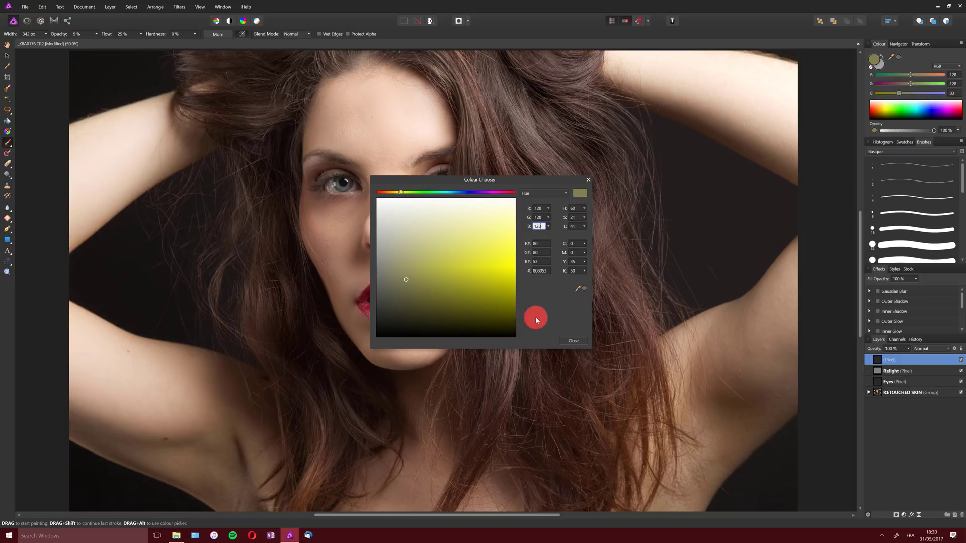
key(Tab)
click(574, 341)
Flood fill the new layer, then swap colours and refill it with the mid grey, RGB 128, 128, 128.
key(g)
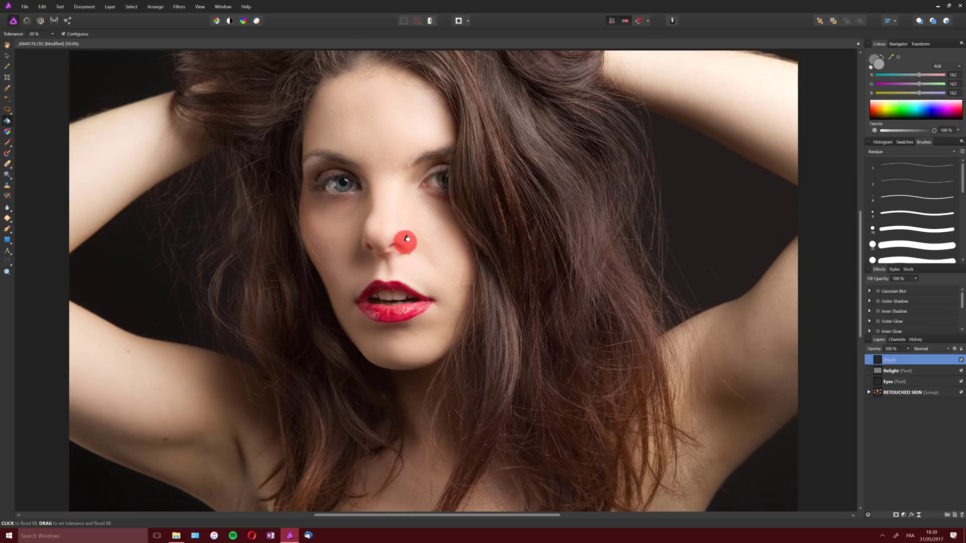
click(469, 278)
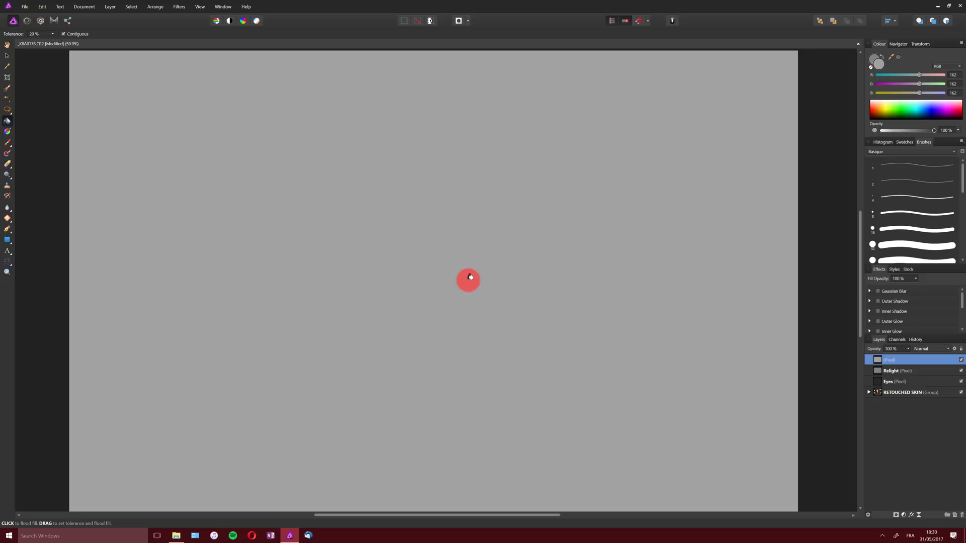
click(883, 62)
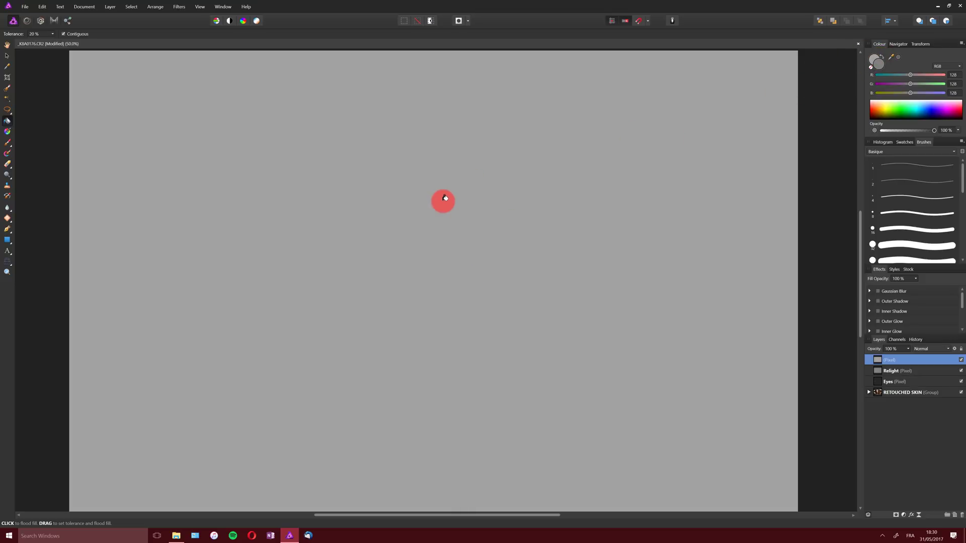
click(431, 233)
click(375, 256)
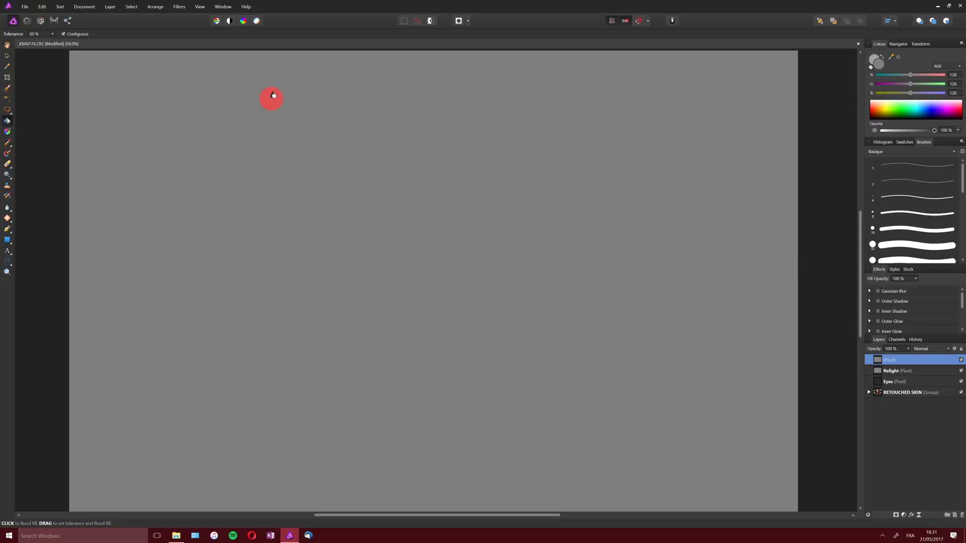
Launch the Analog Efex Pro 2 plugin from the Nik Collection on the grey layer.
click(179, 7)
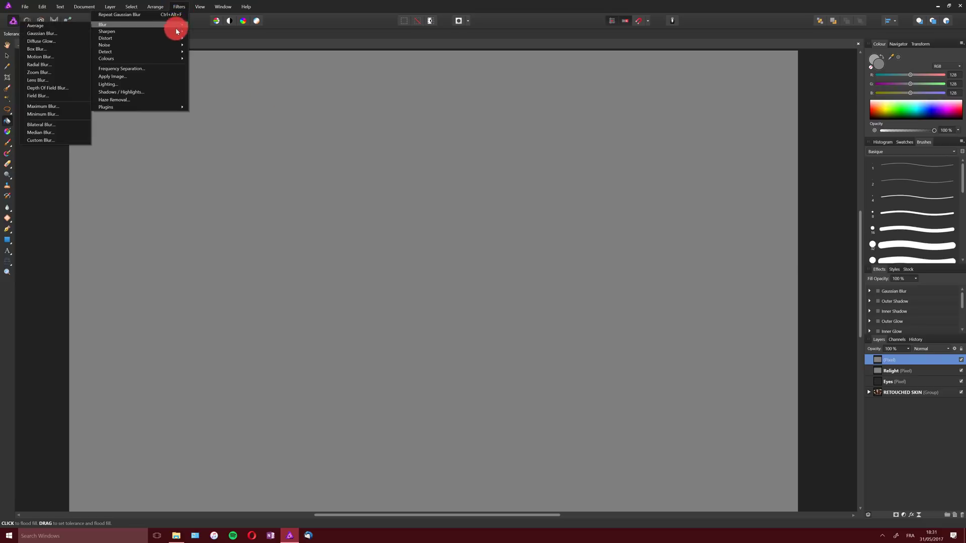
mouse_move(155, 107)
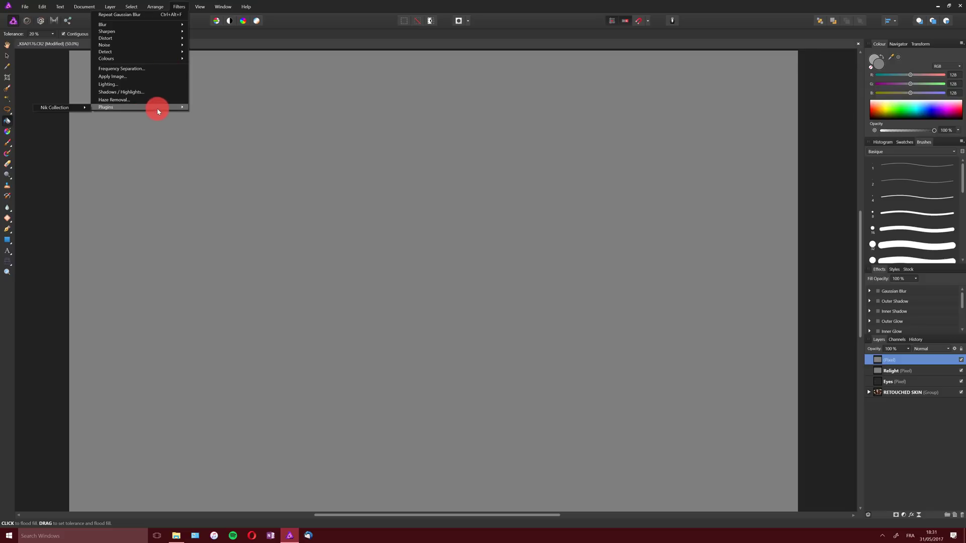
mouse_move(81, 108)
click(112, 117)
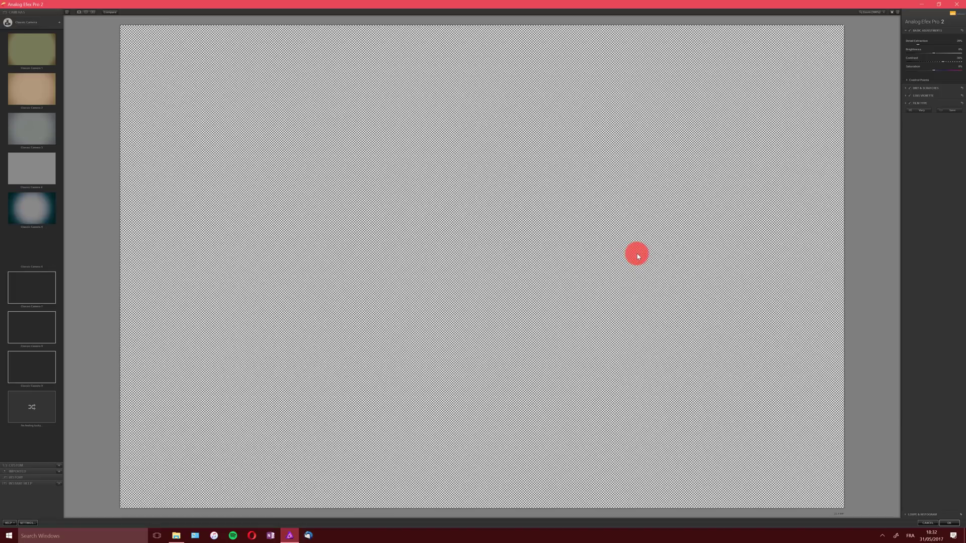
Choose the Light Leaks effect, place its centre in the upper middle of the image, and apply it to the layer.
click(38, 26)
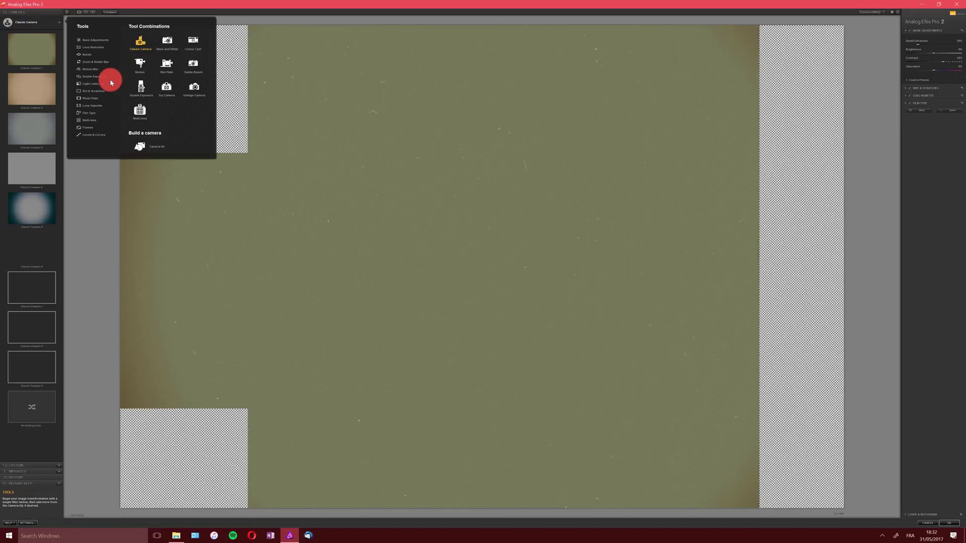
click(109, 86)
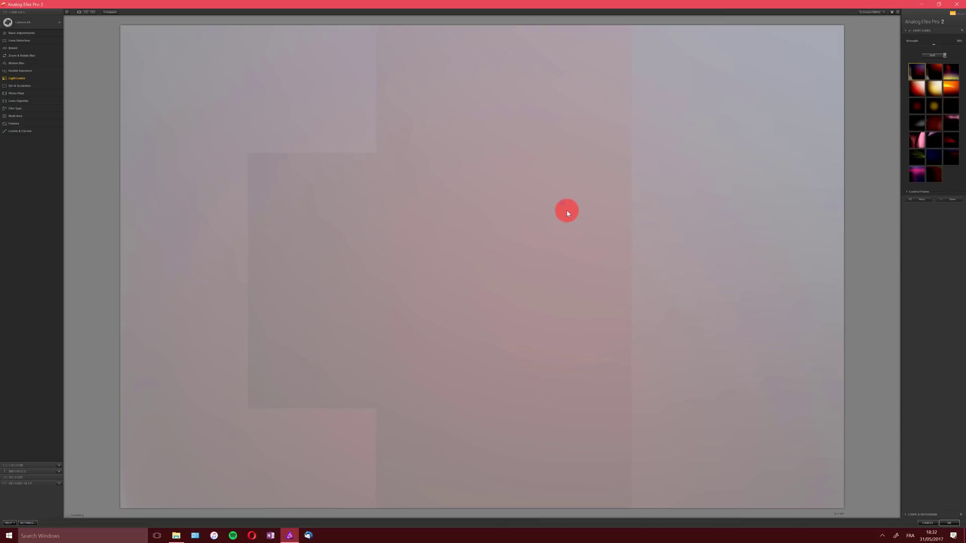
click(545, 190)
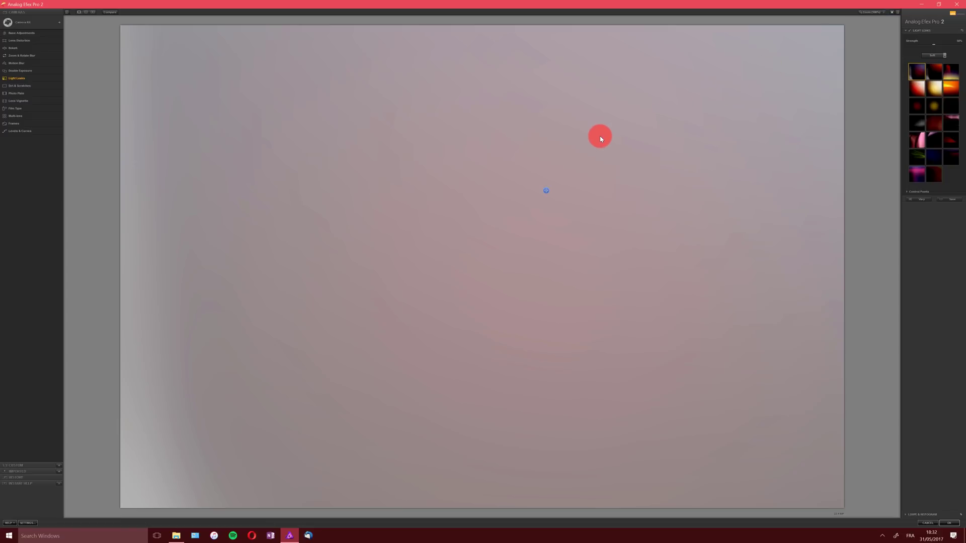
click(948, 523)
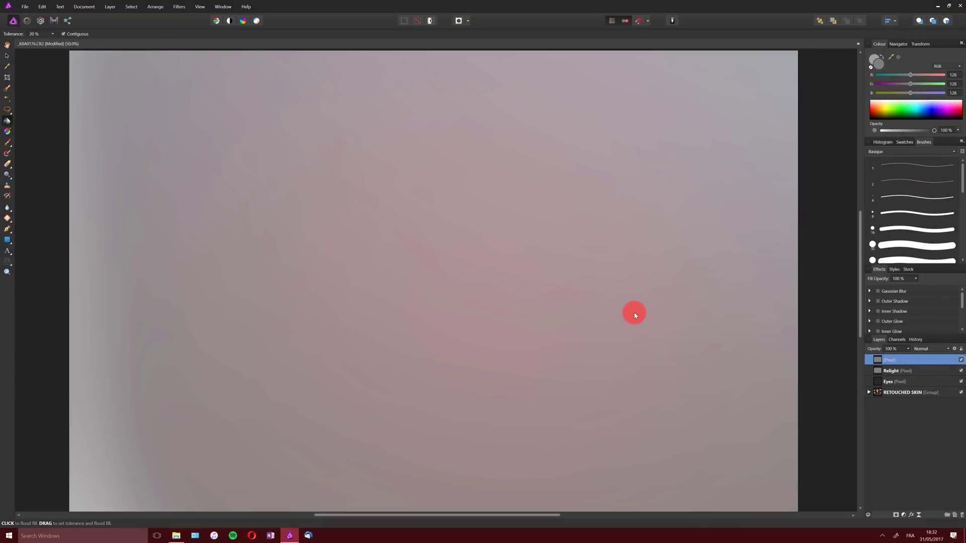
Try the Hard Light blend mode on the light leak layer at 43% opacity.
click(925, 348)
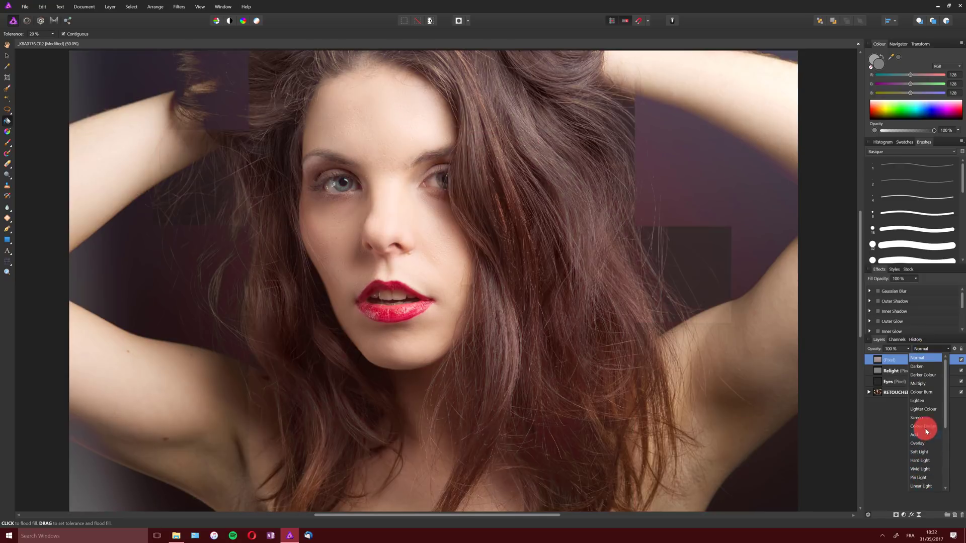
scroll(923, 450, down, 1)
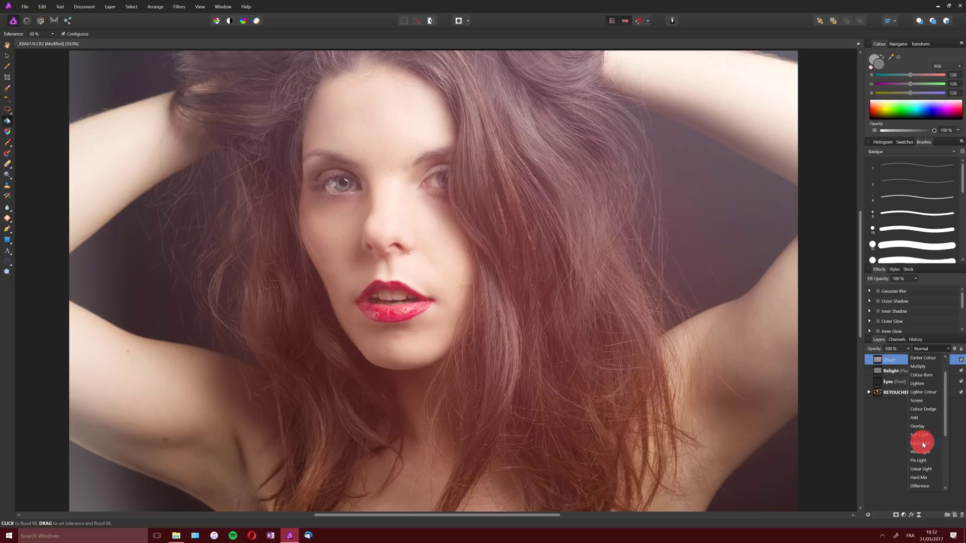
click(923, 444)
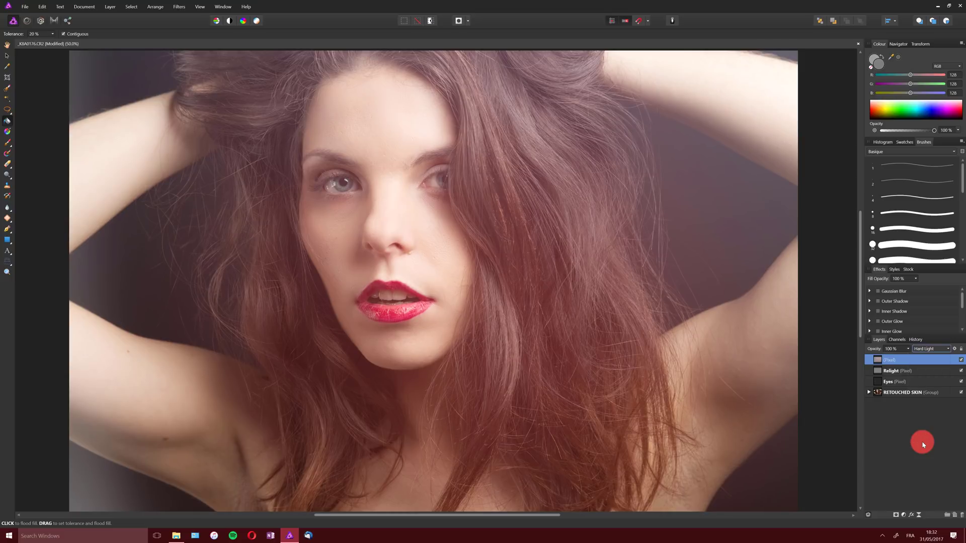
drag(908, 349, 880, 360)
Try the Overlay blend mode on the light leak layer and toggle its visibility to compare.
click(935, 355)
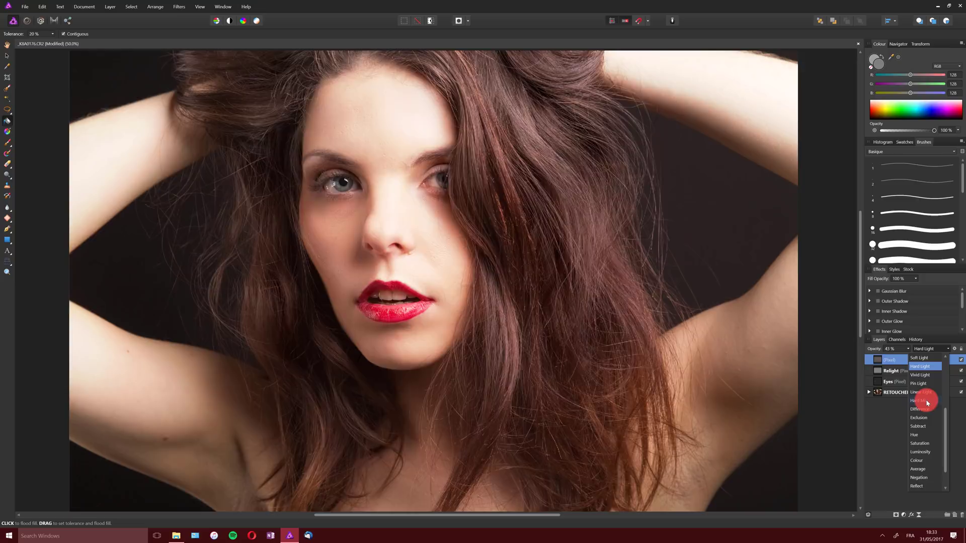
scroll(927, 402, up, 1)
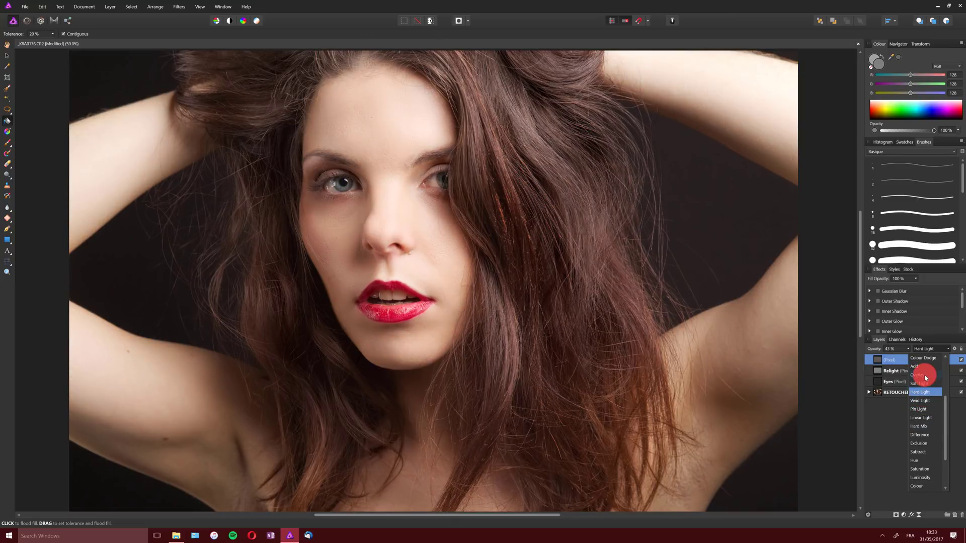
click(925, 378)
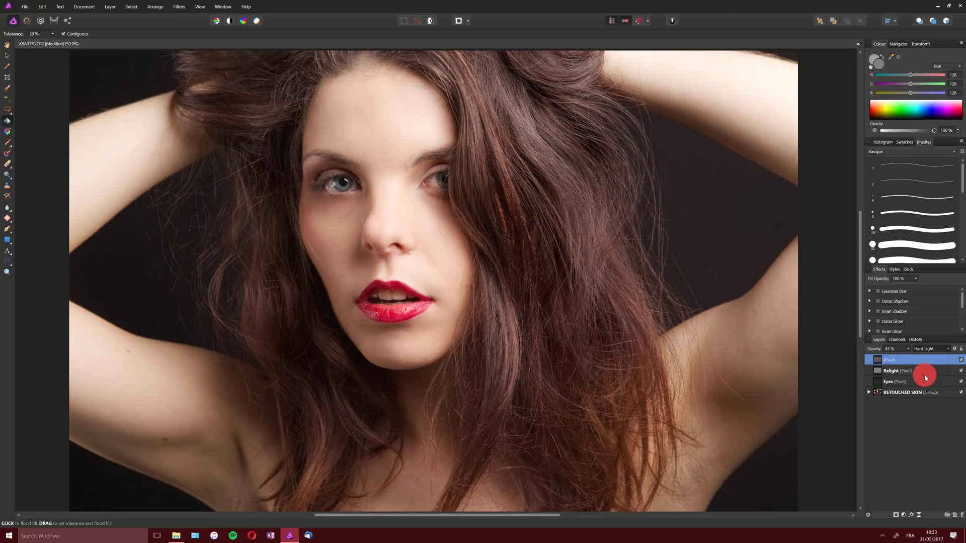
click(960, 361)
click(961, 360)
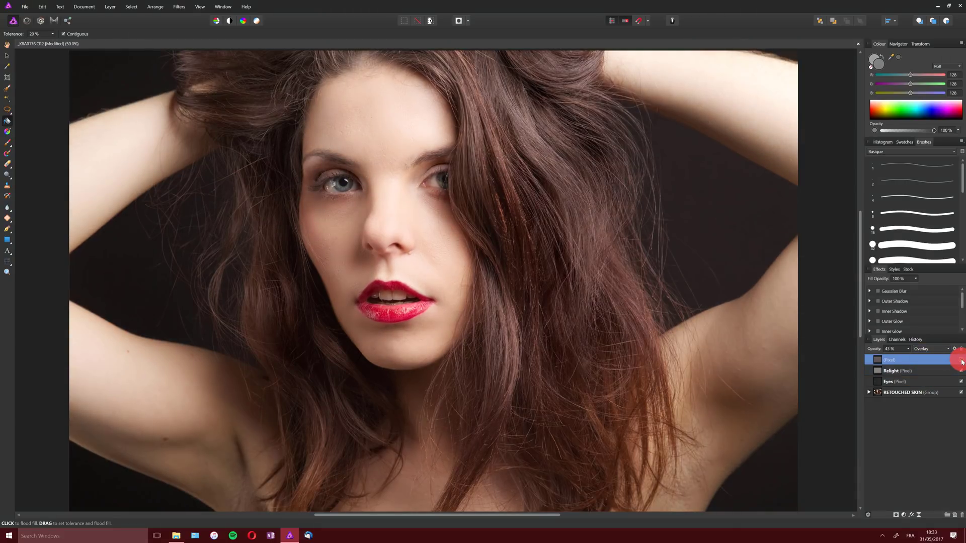
click(961, 362)
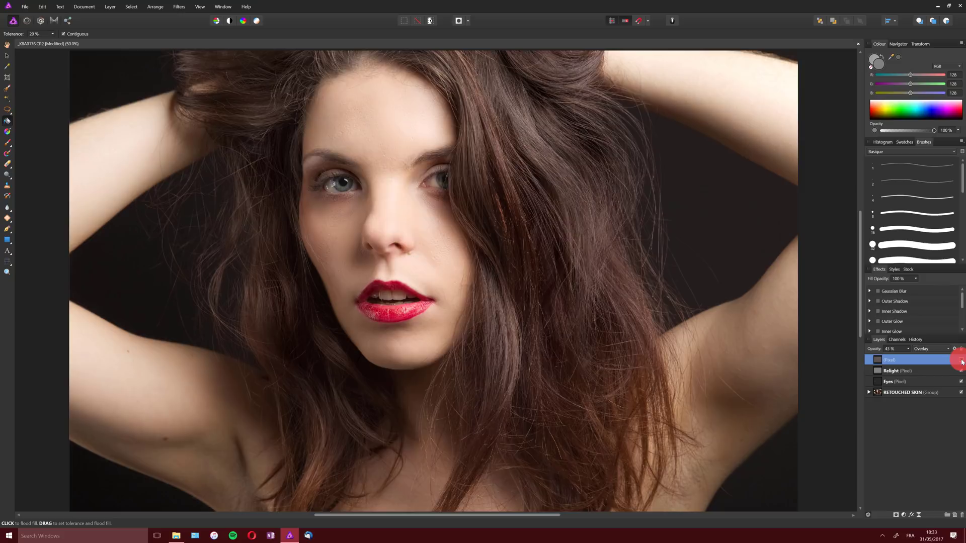
Set the light leak layer's blend mode to Linear Light and its opacity to 25%.
click(939, 348)
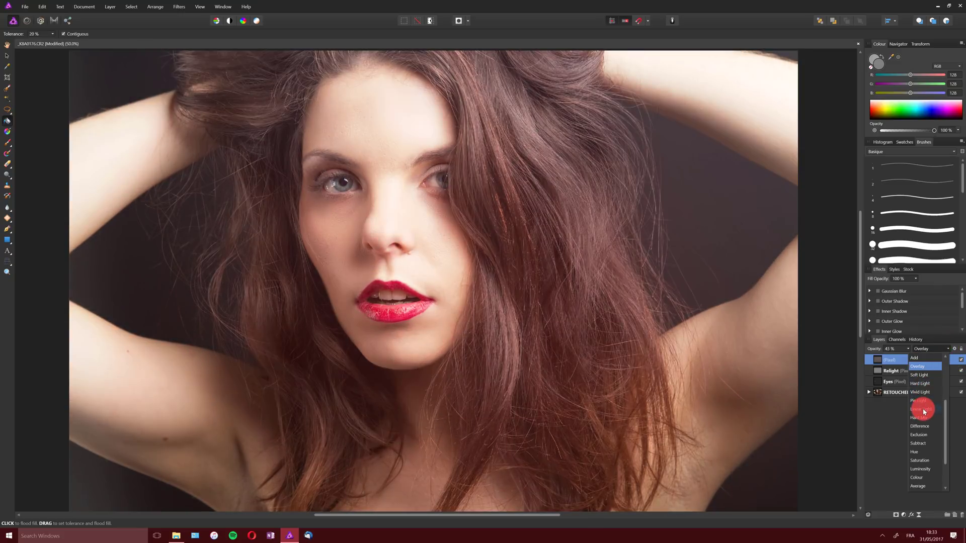
click(926, 407)
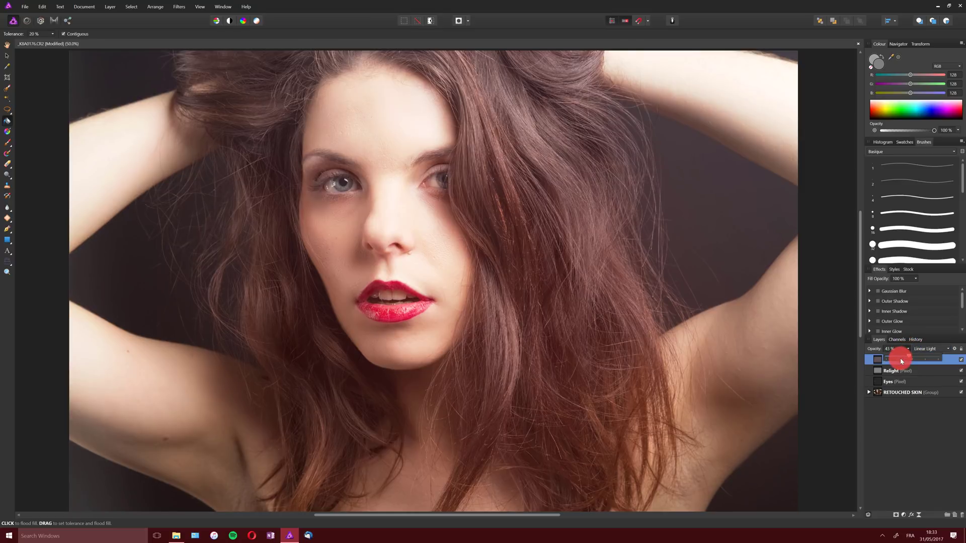
drag(902, 358, 903, 357)
drag(904, 358, 901, 360)
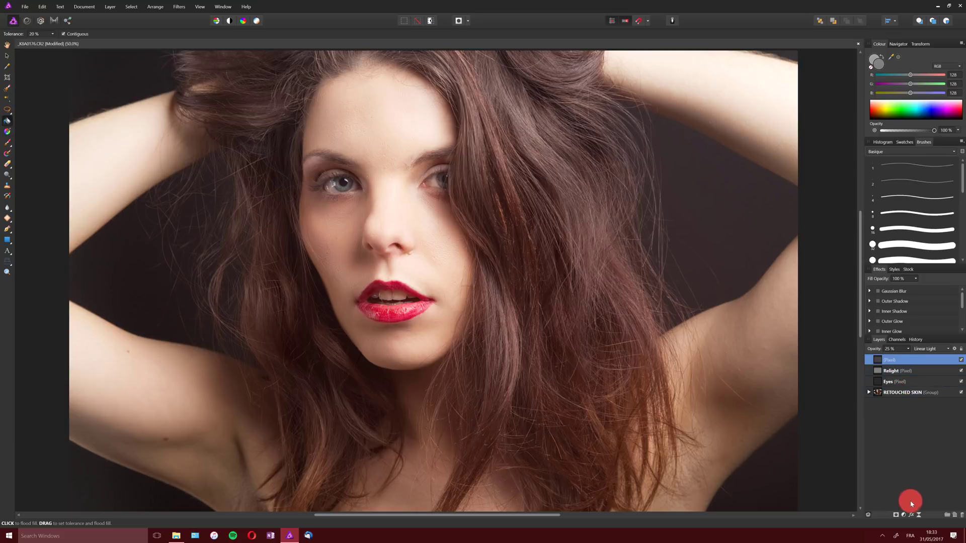
Add a Shadows / Highlights adjustment above the light leak layer with Highlights at -3%.
click(903, 515)
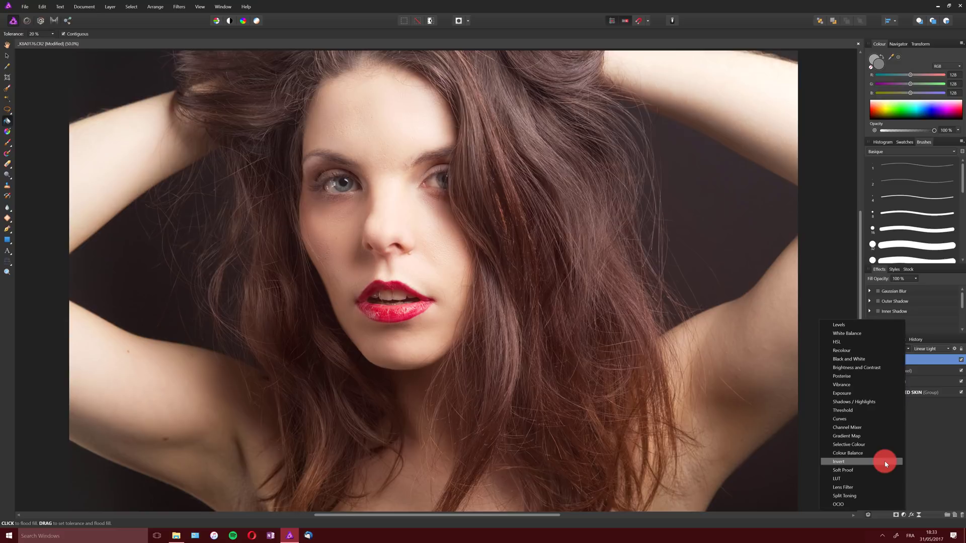
click(880, 402)
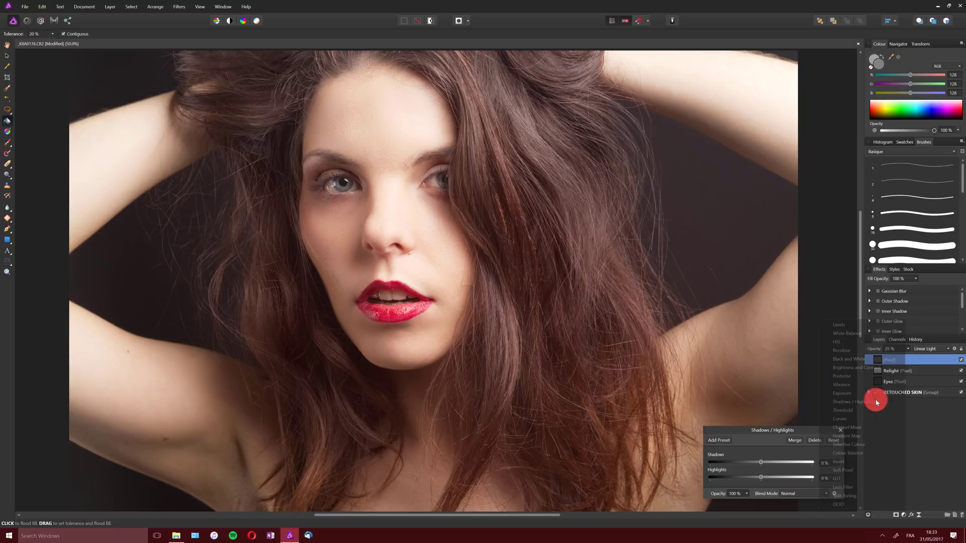
click(823, 478)
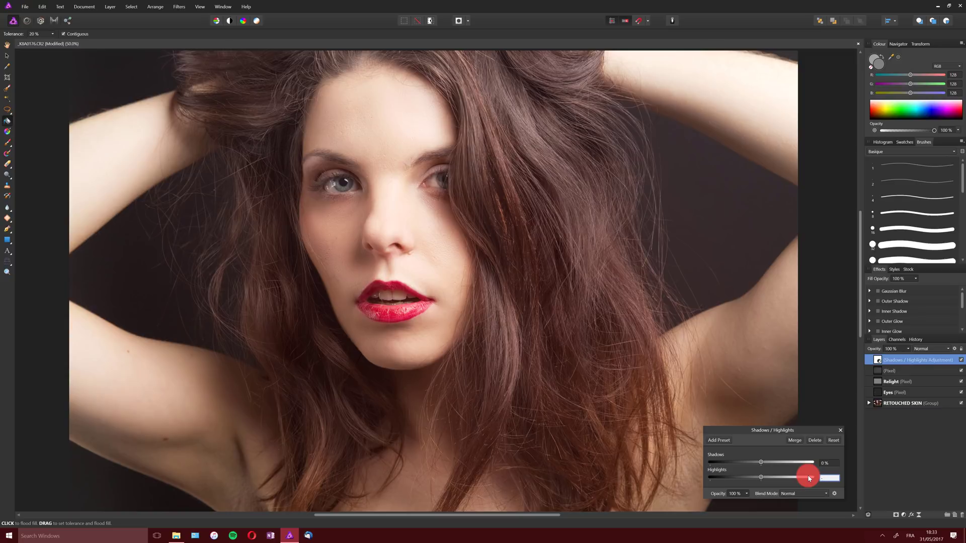
key(Tab)
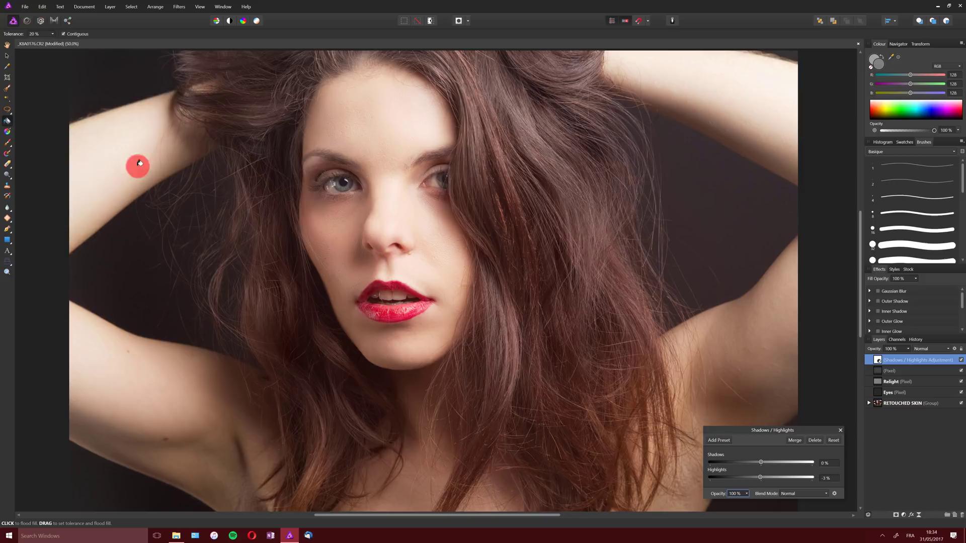
scroll(124, 189, up, 2)
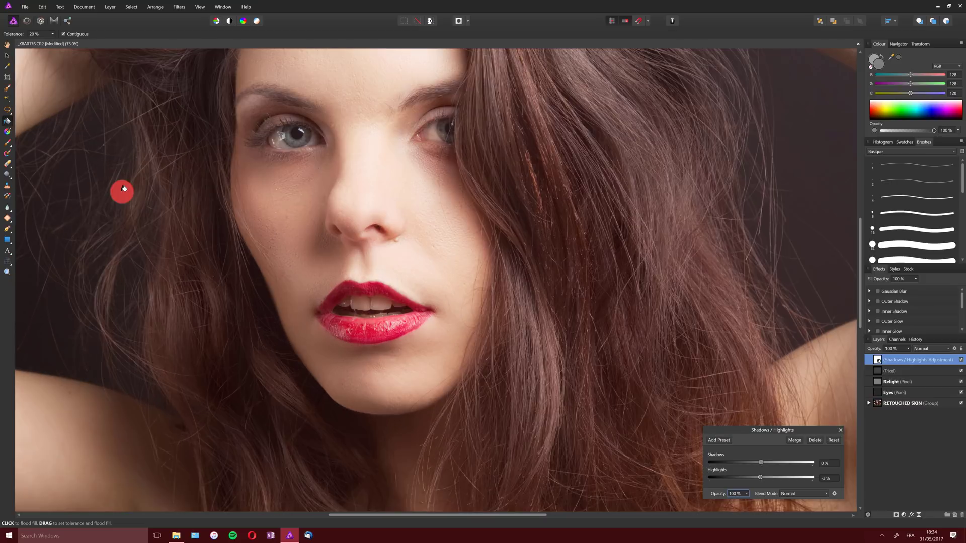
scroll(124, 188, up, 1)
scroll(546, 181, up, 4)
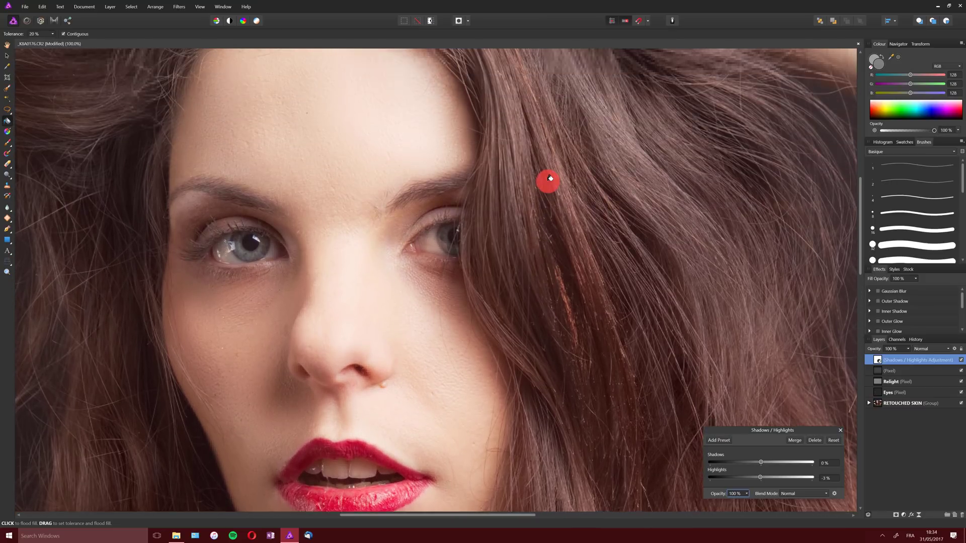
scroll(548, 179, up, 1)
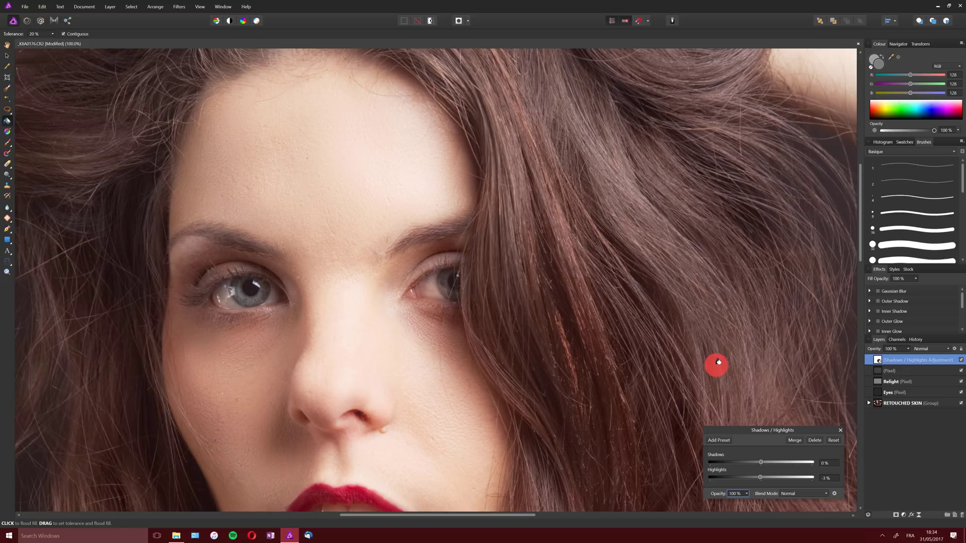
click(839, 430)
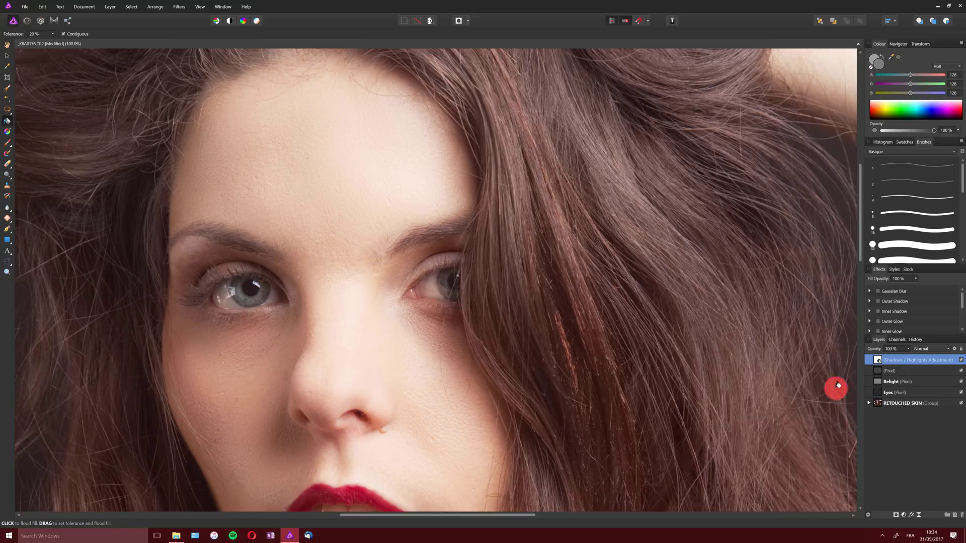
Rename the light leak layer as "Liht Leak" and reselect the Shadows / Highlights adjustment.
double_click(891, 371)
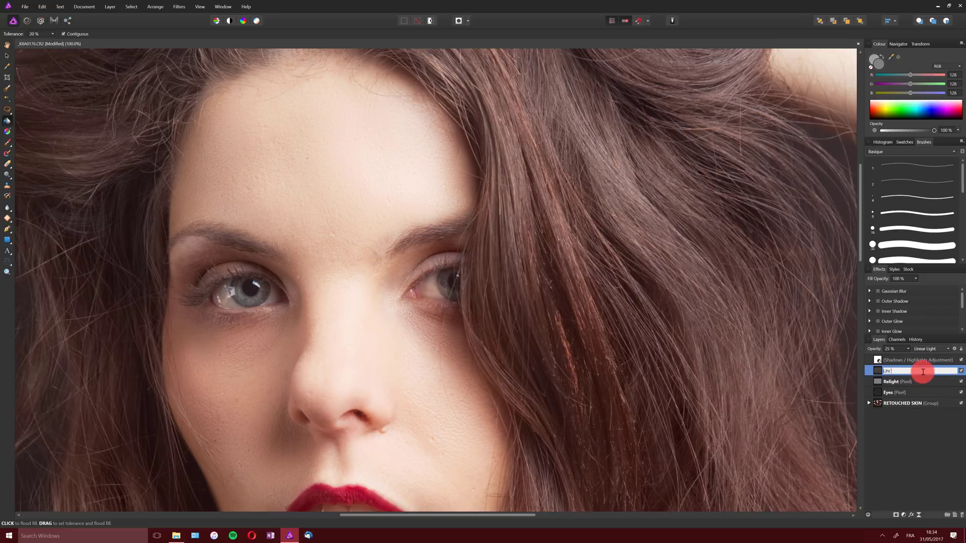
key(Return)
click(911, 360)
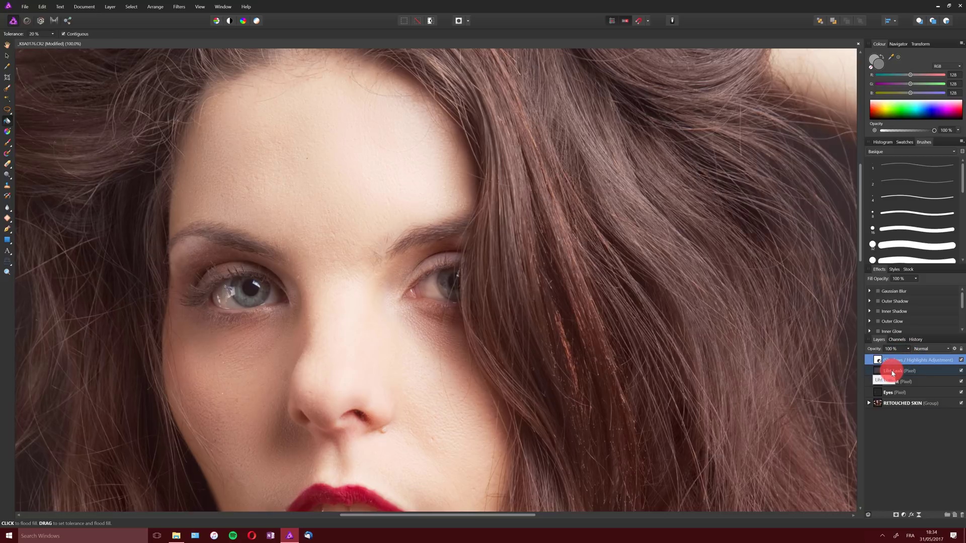
Add a Curves adjustment and raise the black point of the Blue channel slightly to tint the shadows blue.
scroll(321, 186, right, 2)
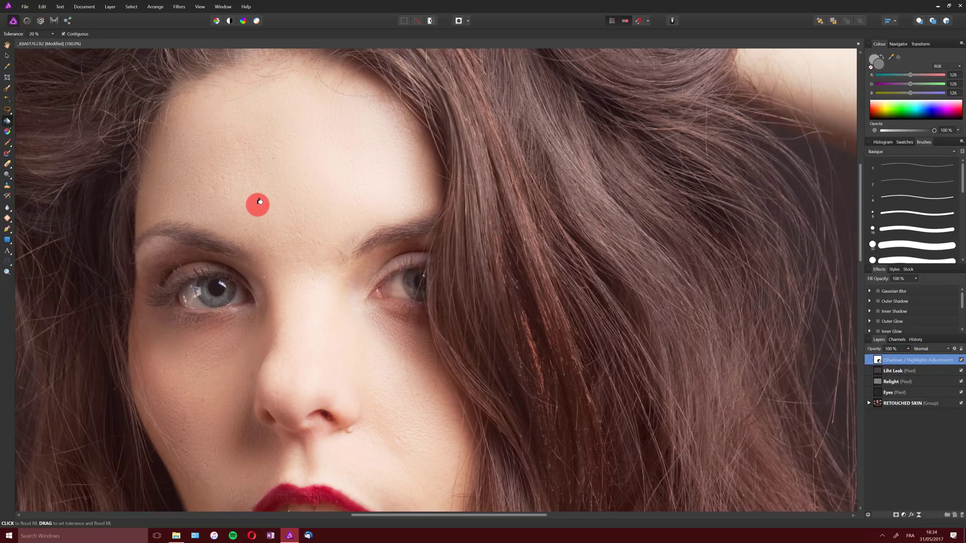
key(z)
alt+click(277, 216)
alt+click(301, 265)
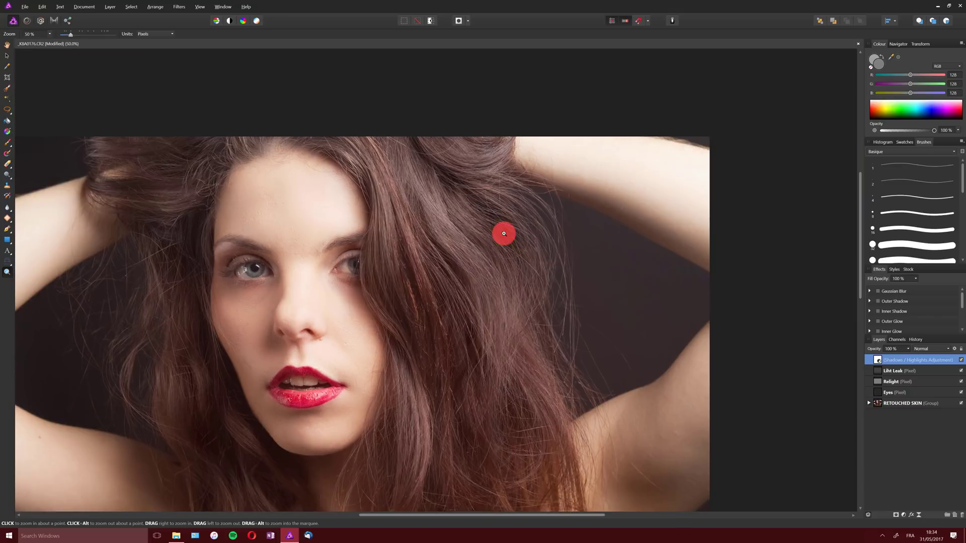
drag(860, 183, 867, 237)
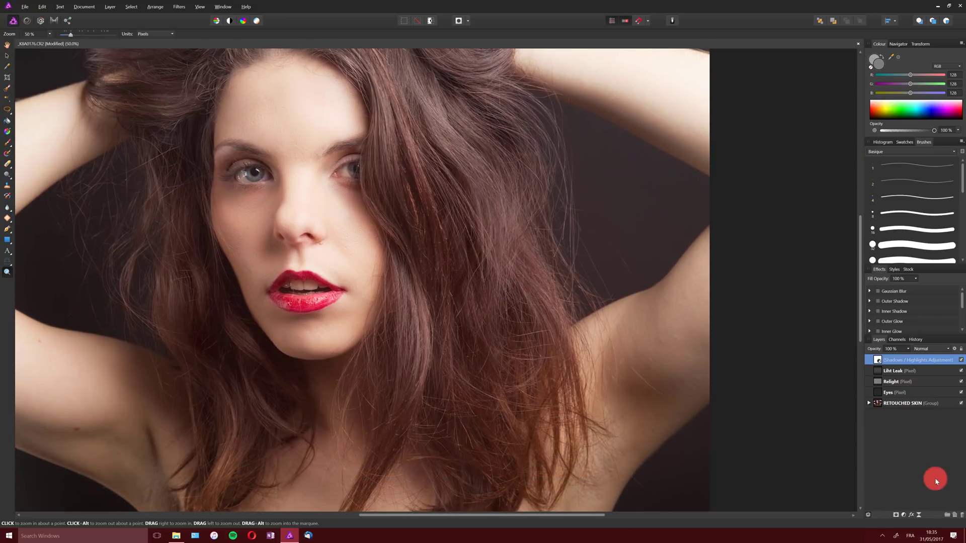
click(898, 514)
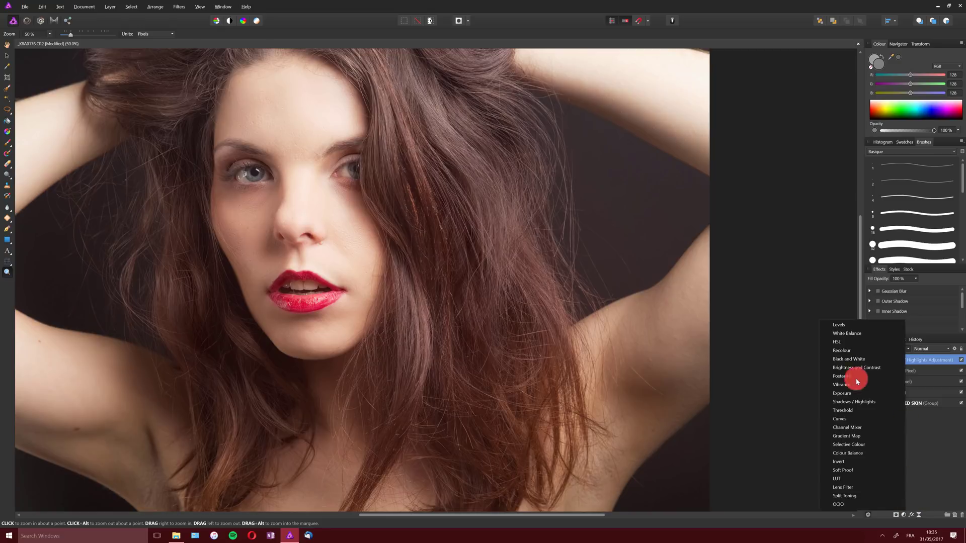
click(865, 419)
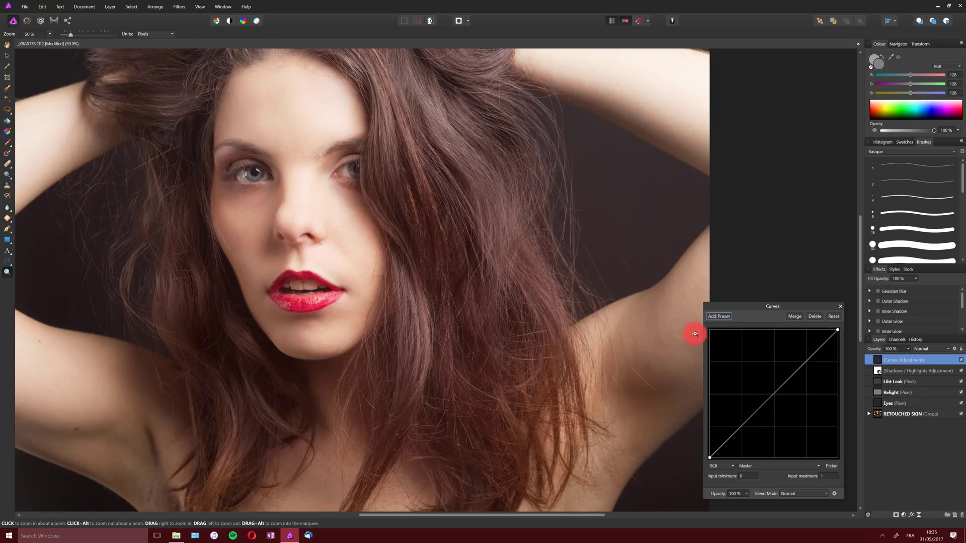
click(780, 466)
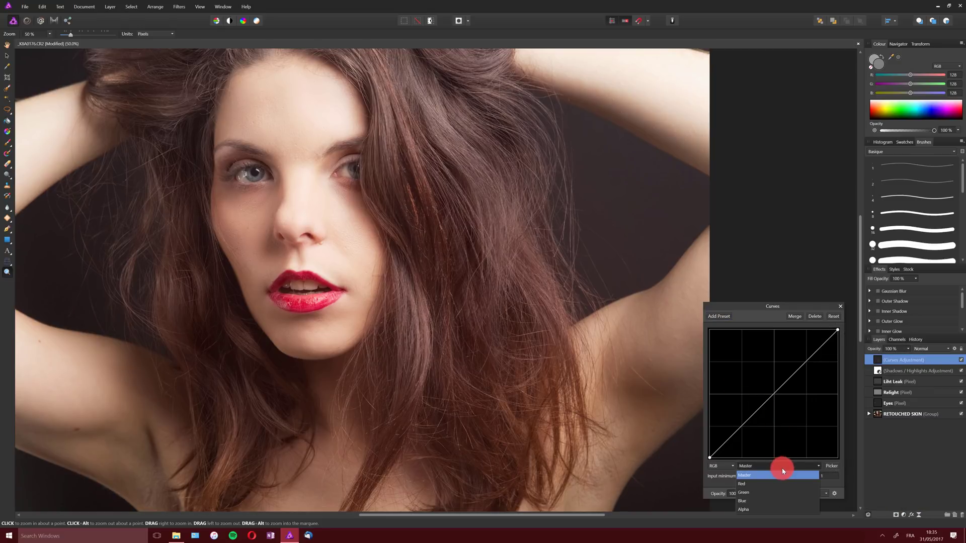
click(778, 501)
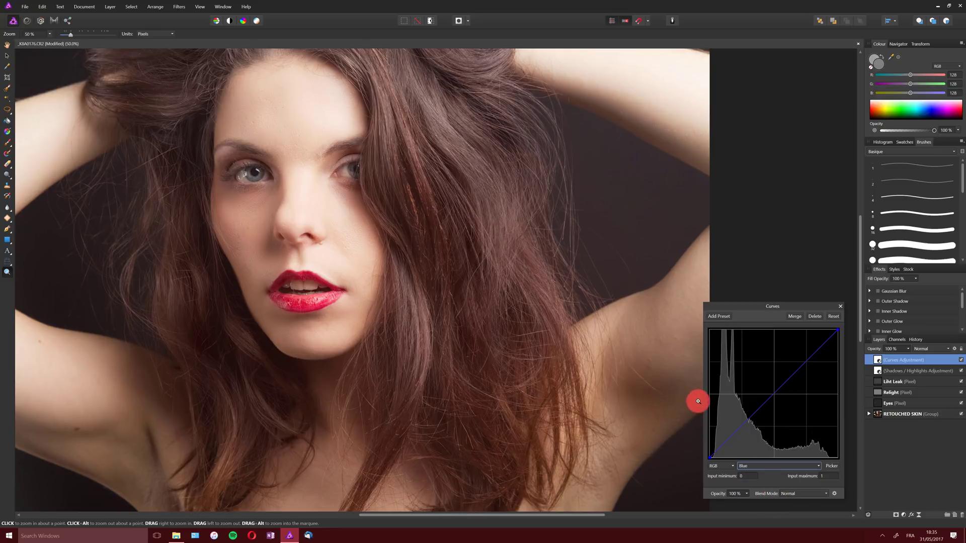
drag(711, 457, 707, 455)
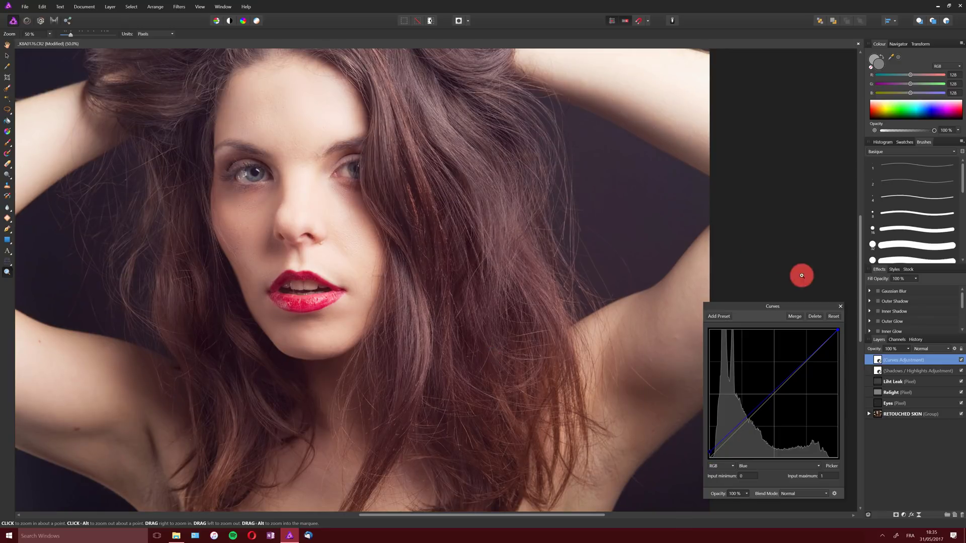
click(840, 306)
Create a new pixel layer above the Curves adjustment and flood fill it with mid grey (RGB 128).
key(g)
key(alt)
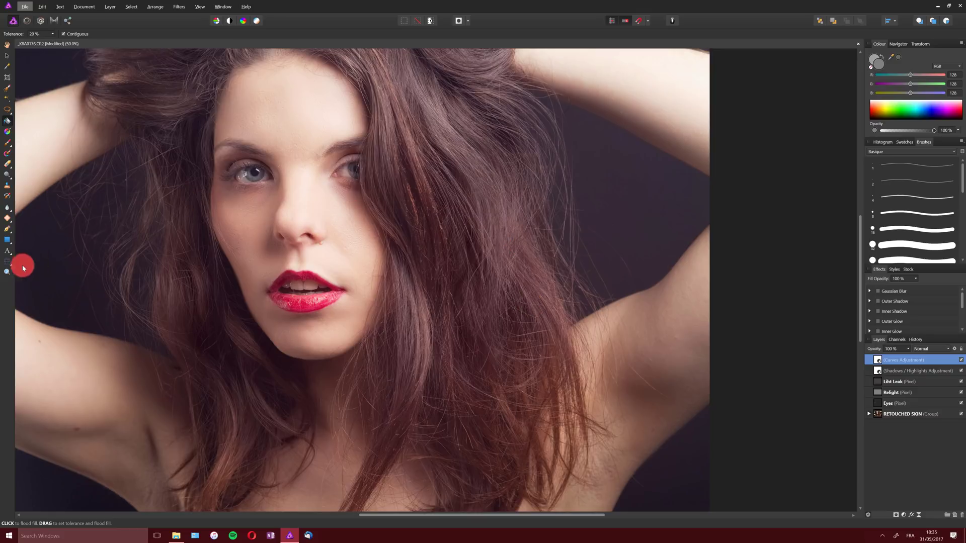
click(6, 272)
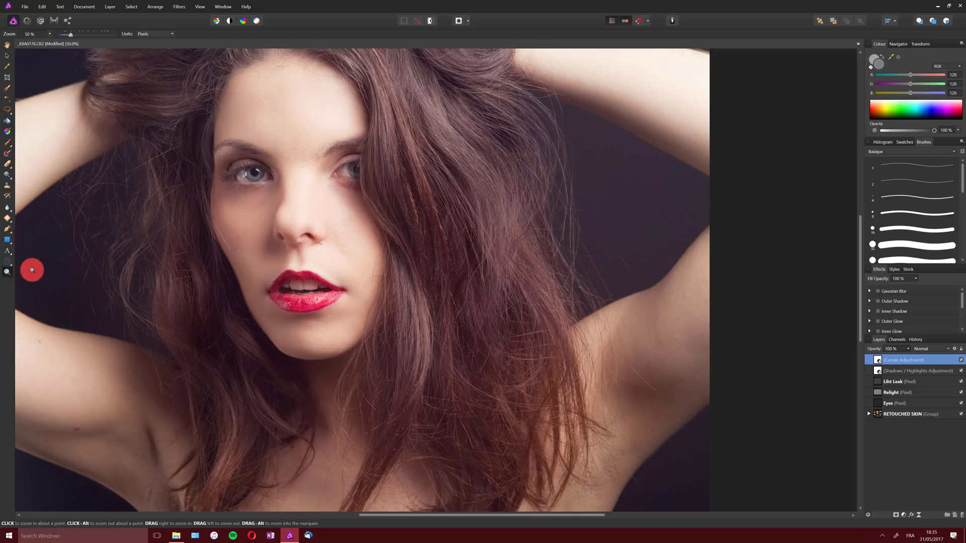
alt+click(334, 255)
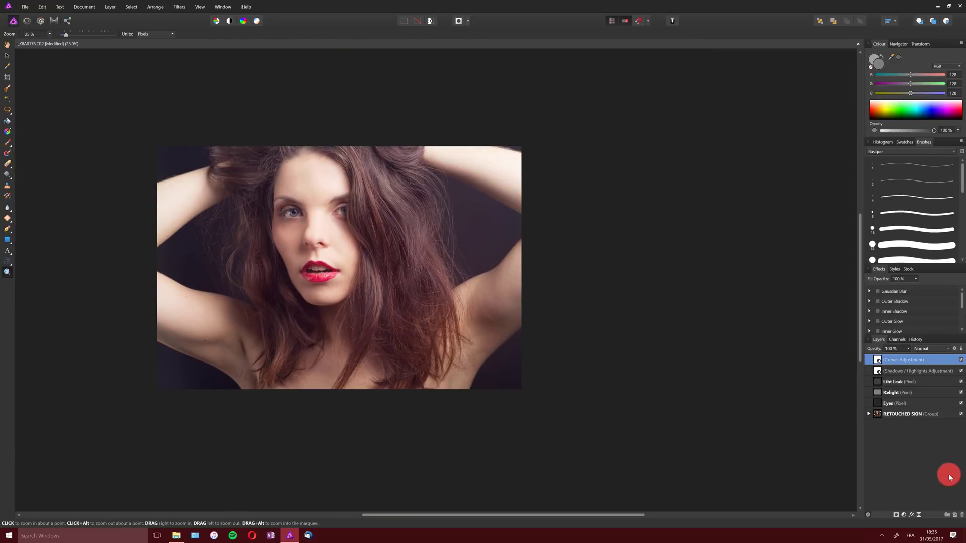
click(955, 514)
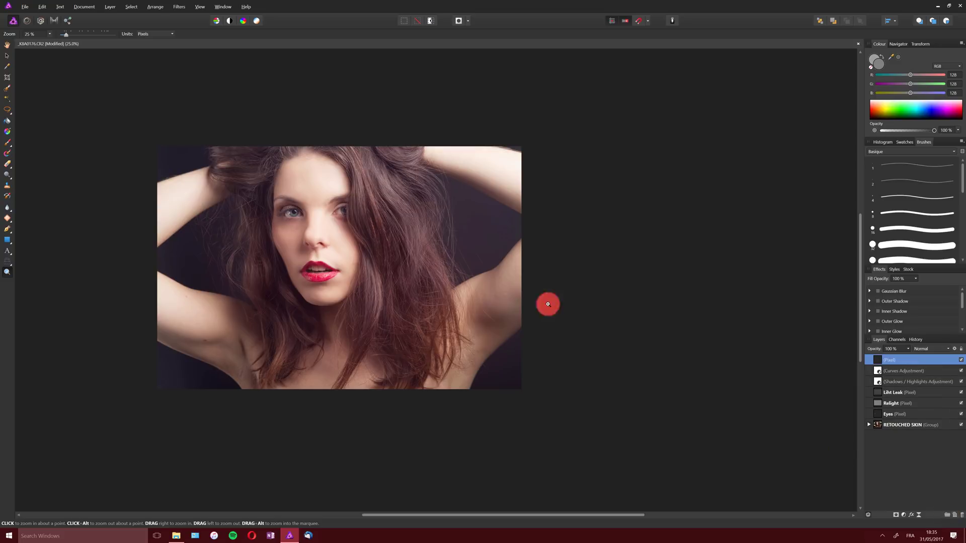
key(g)
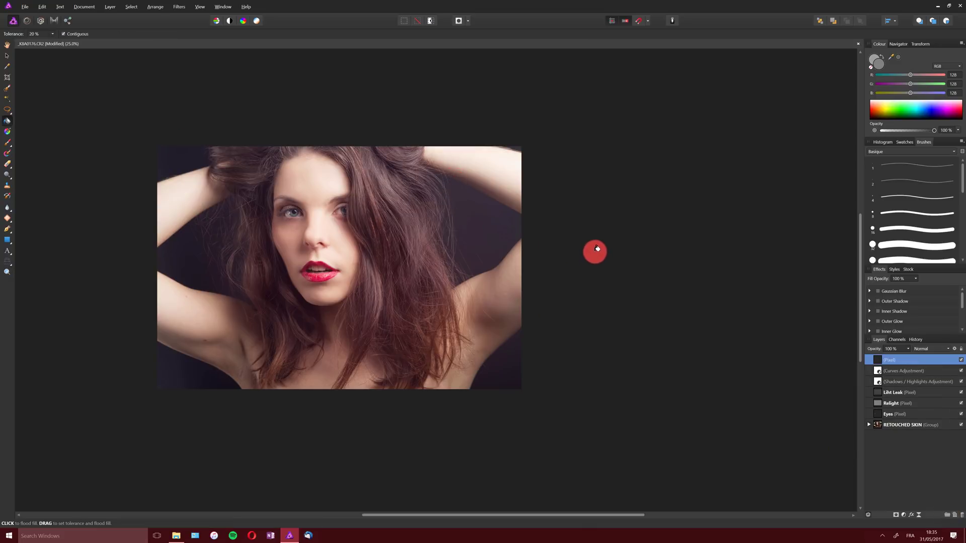
click(595, 252)
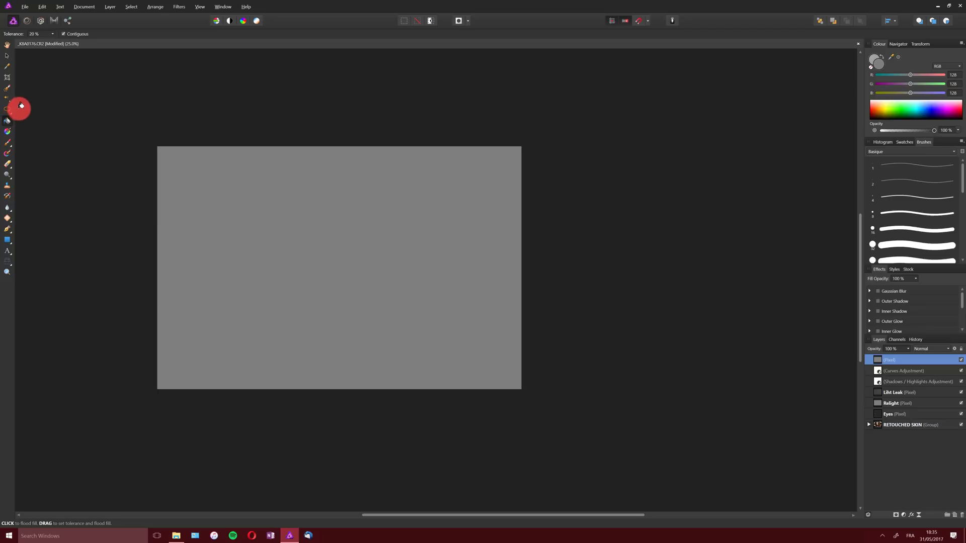
Draw a large elliptical selection across most of the grey layer and invert the pixel selection.
key(m)
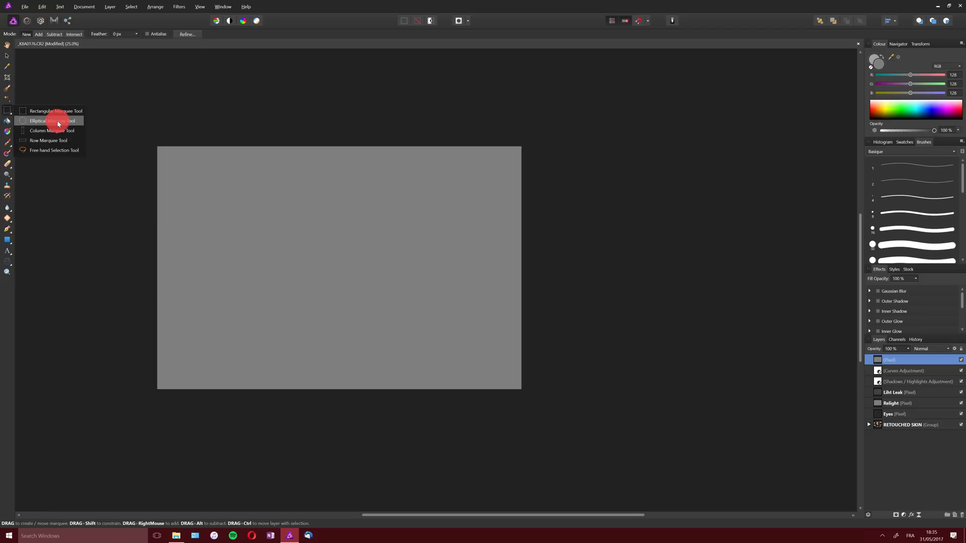
click(59, 124)
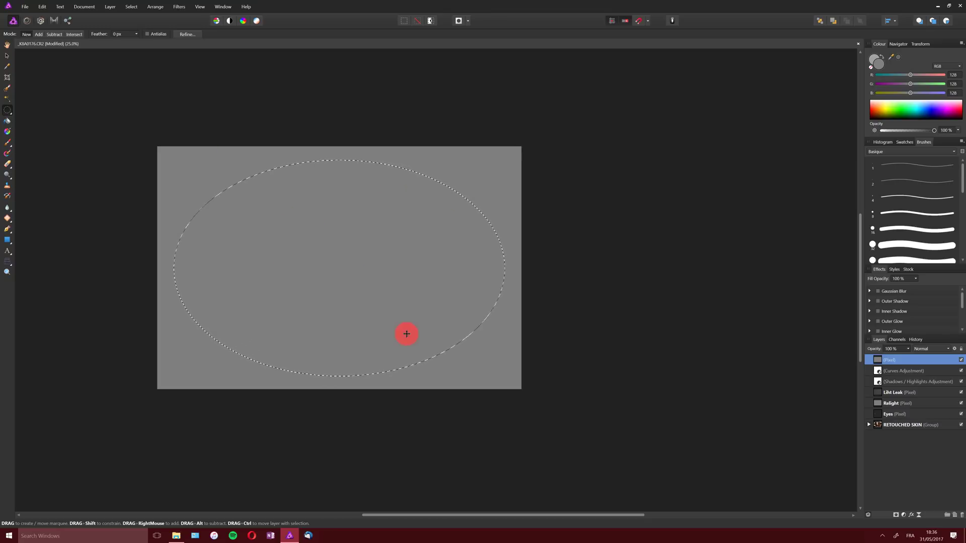
click(132, 7)
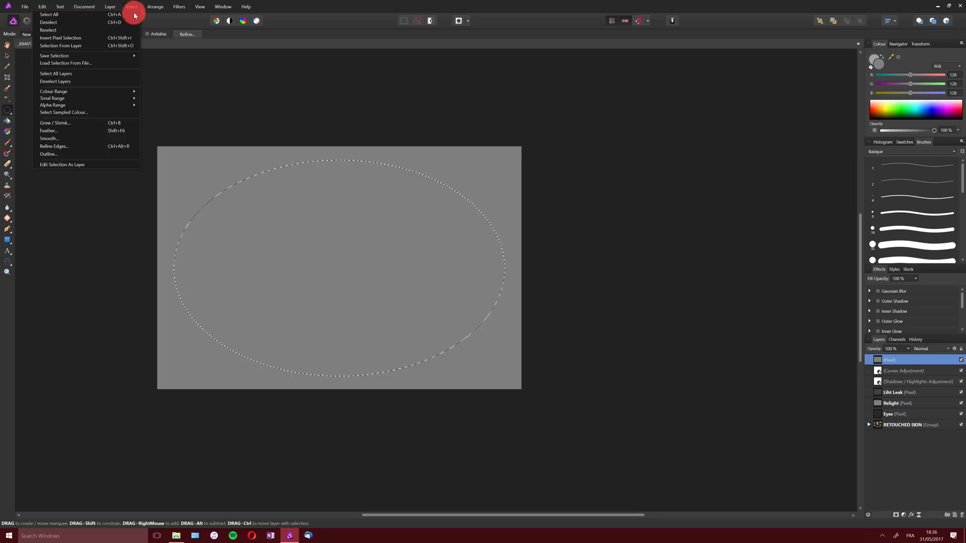
click(119, 40)
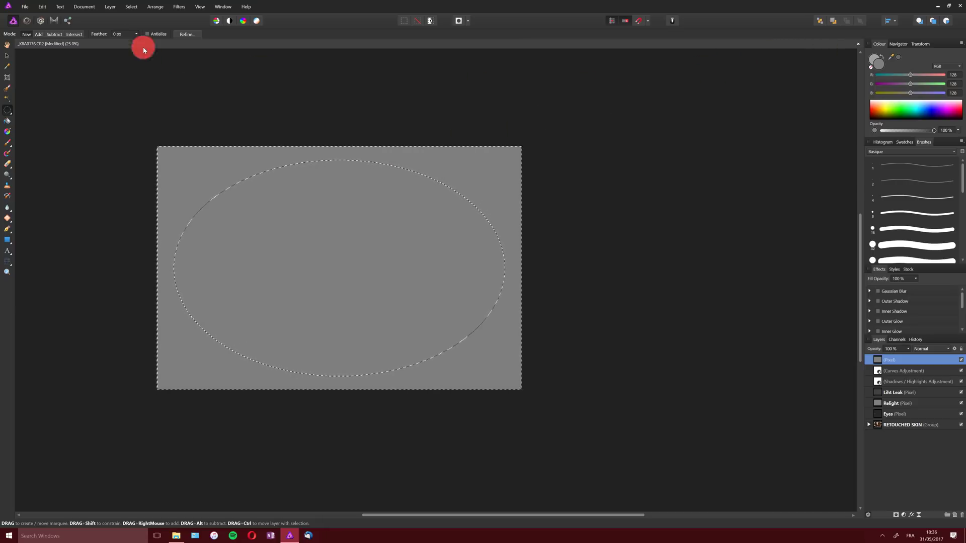
Fill the inverted selection around the ellipse with a custom black colour (RGB 0, 0, 0) at 100% opacity.
click(42, 6)
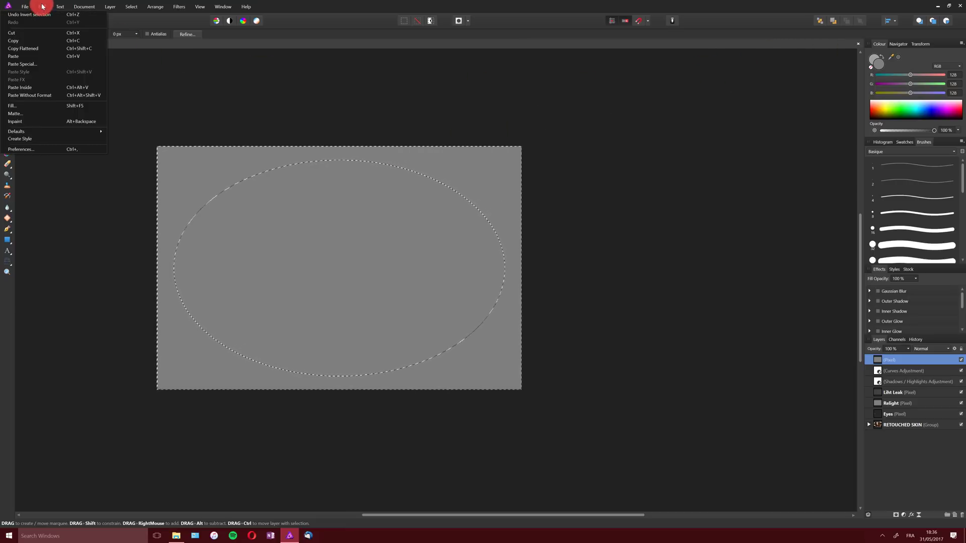
click(56, 106)
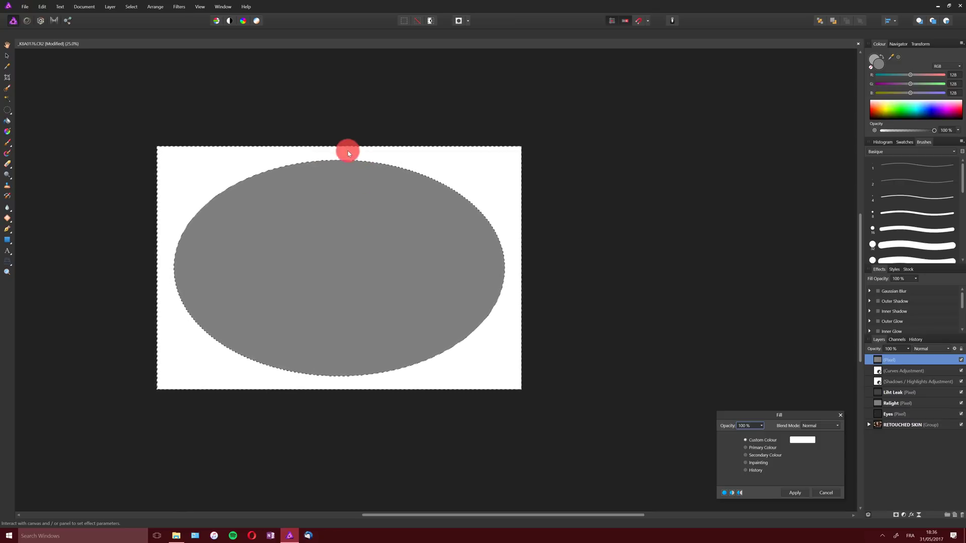
click(811, 444)
click(728, 443)
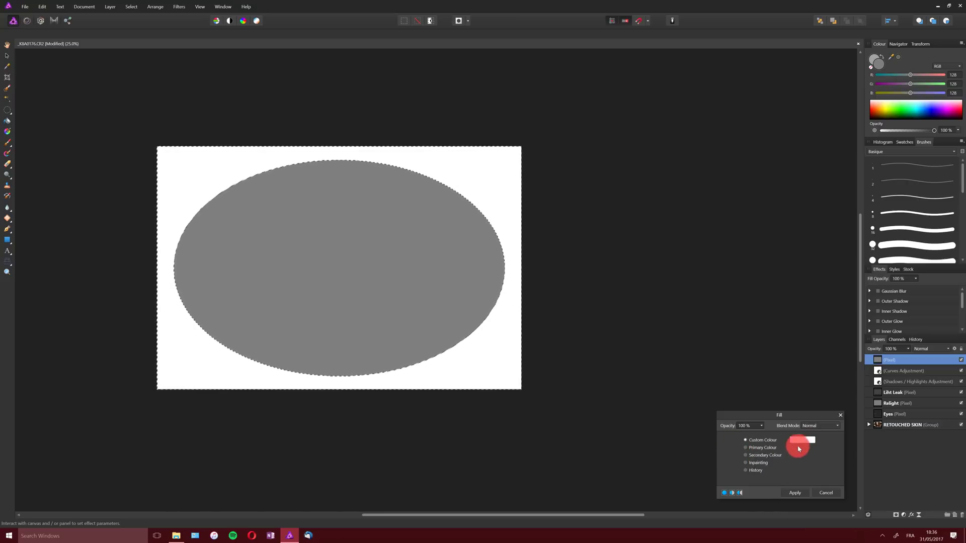
click(810, 445)
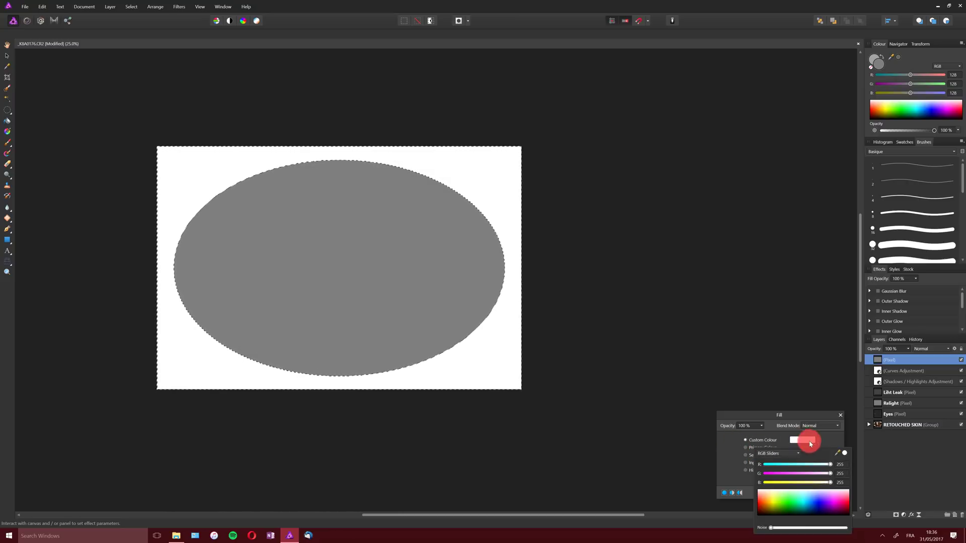
click(765, 464)
click(765, 473)
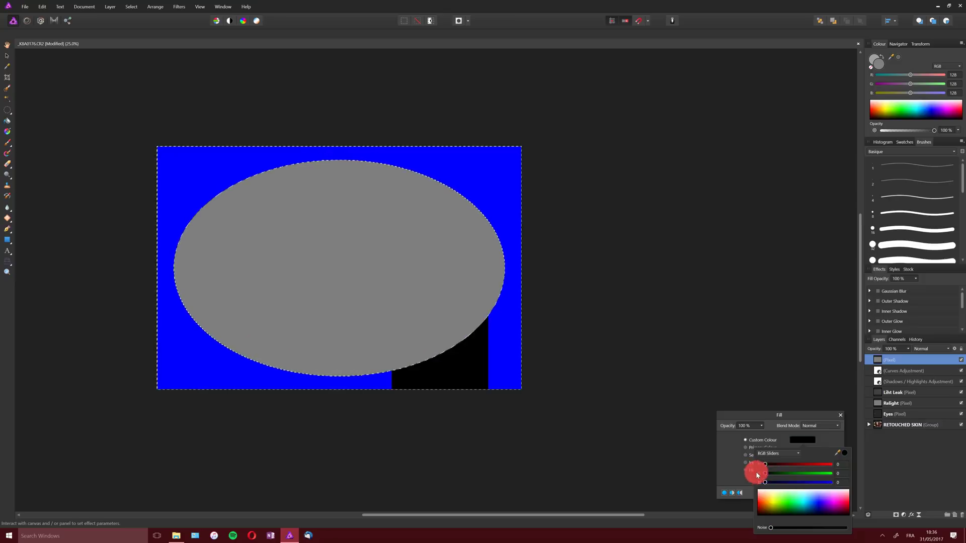
click(765, 483)
click(794, 420)
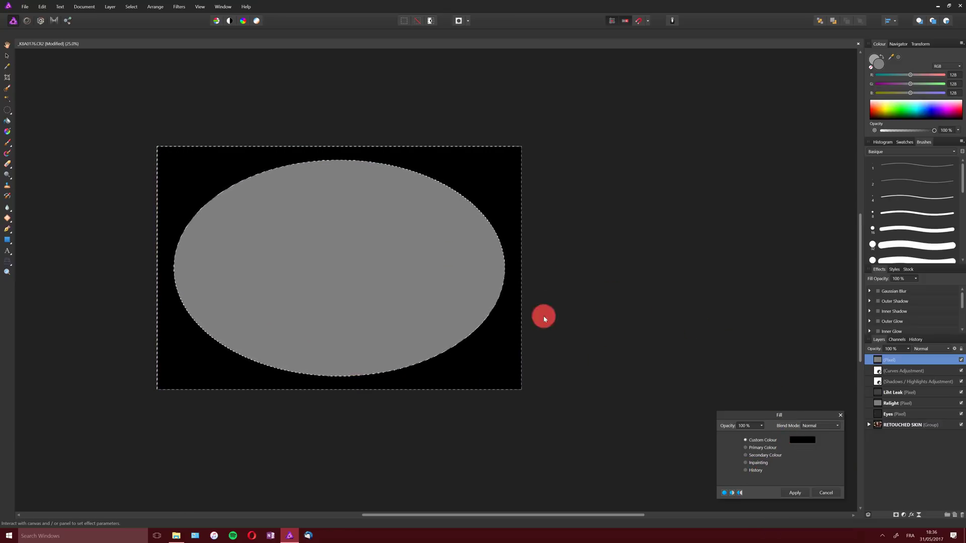
click(801, 495)
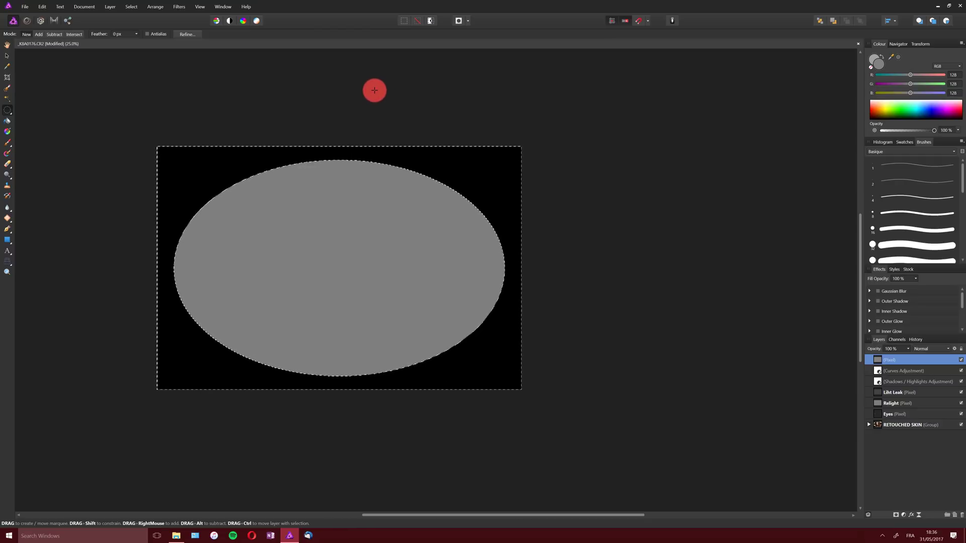
Deselect the area and apply a Gaussian Blur with a 400 px radius to the grey-and-black vignette layer.
click(179, 7)
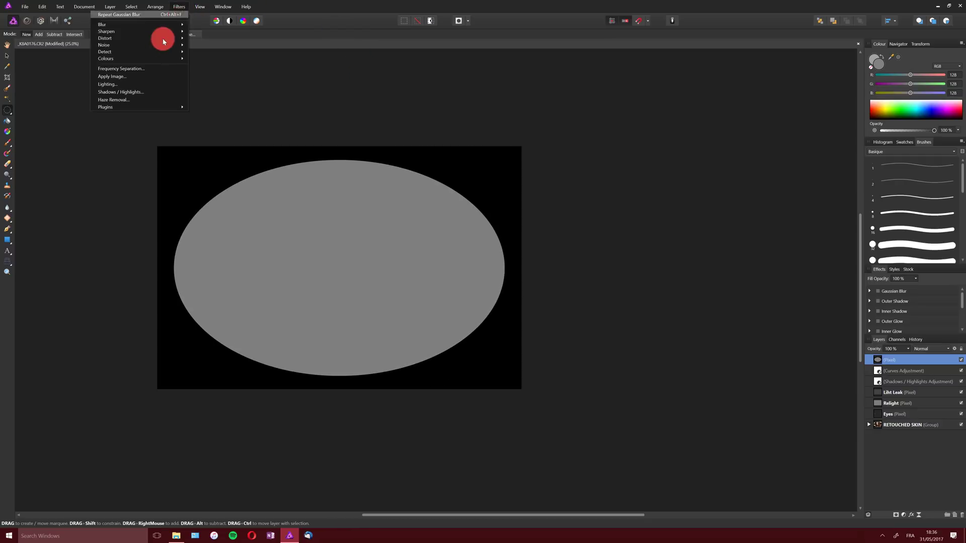
mouse_move(111, 25)
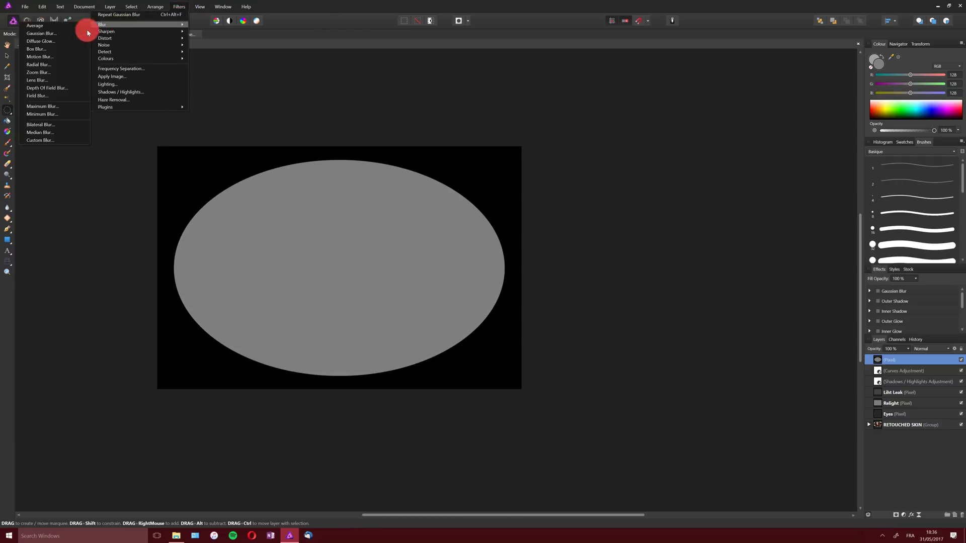
click(55, 34)
drag(822, 478, 627, 225)
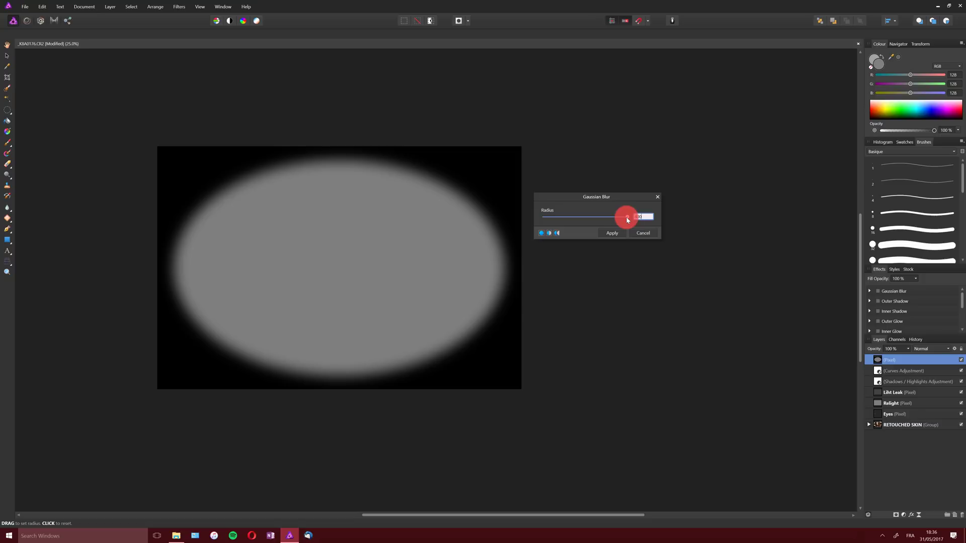
text(400)
key(Return)
click(653, 251)
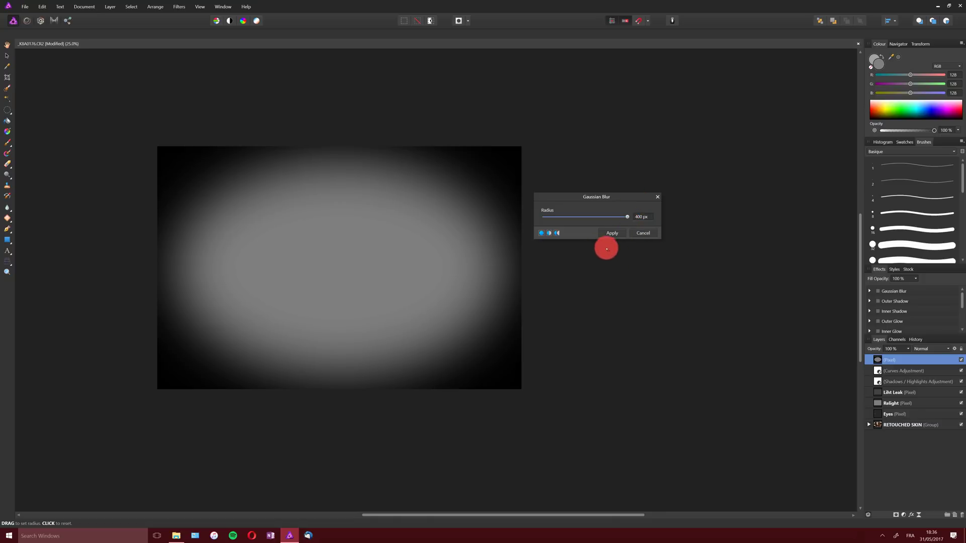
click(613, 234)
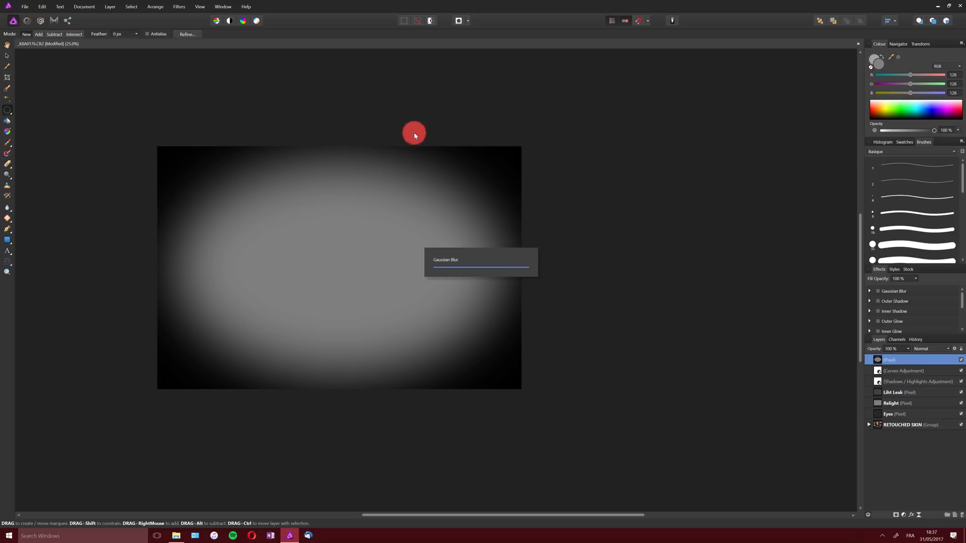
Scale the vignette layer up beyond the canvas on all sides with the Move tool, keeping it roughly centred on the photo.
click(14, 61)
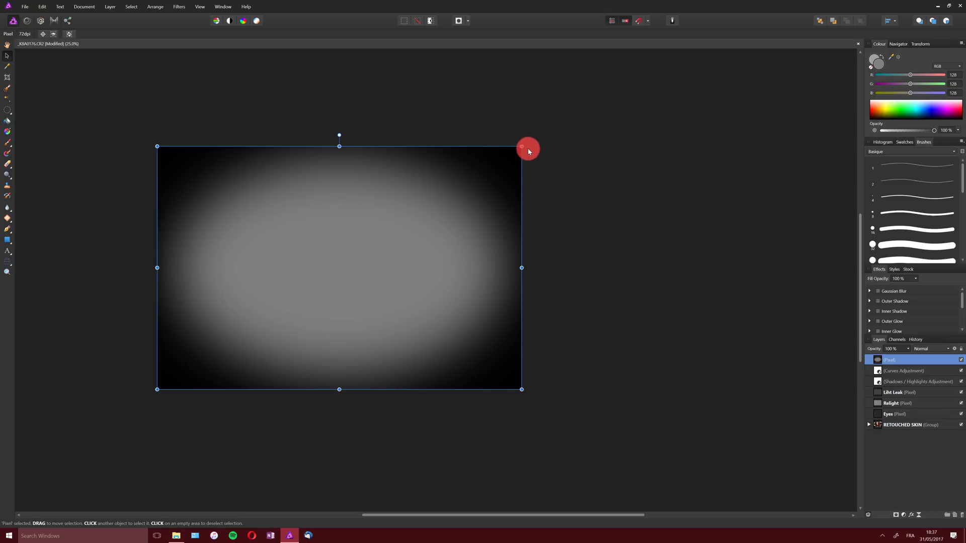
drag(523, 146, 492, 170)
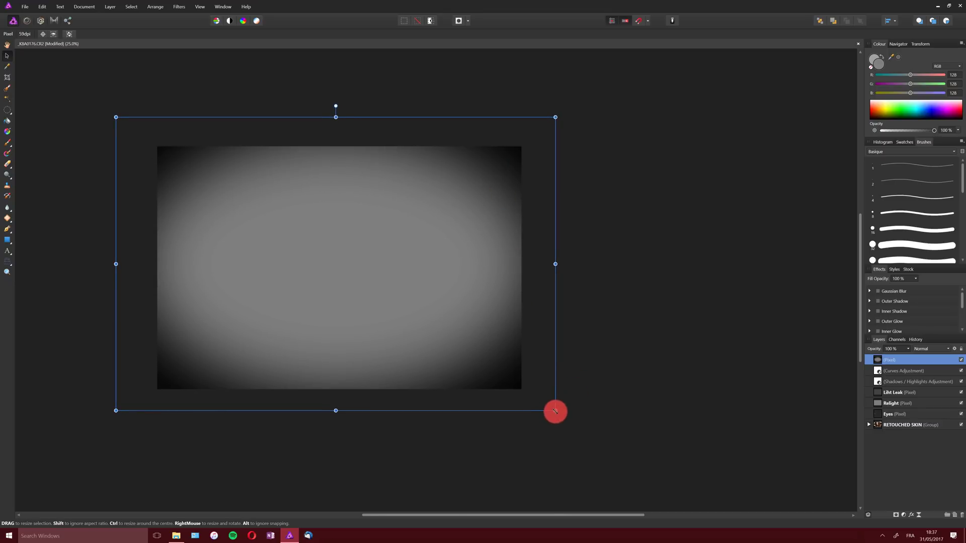
drag(555, 409, 609, 446)
drag(560, 368, 509, 329)
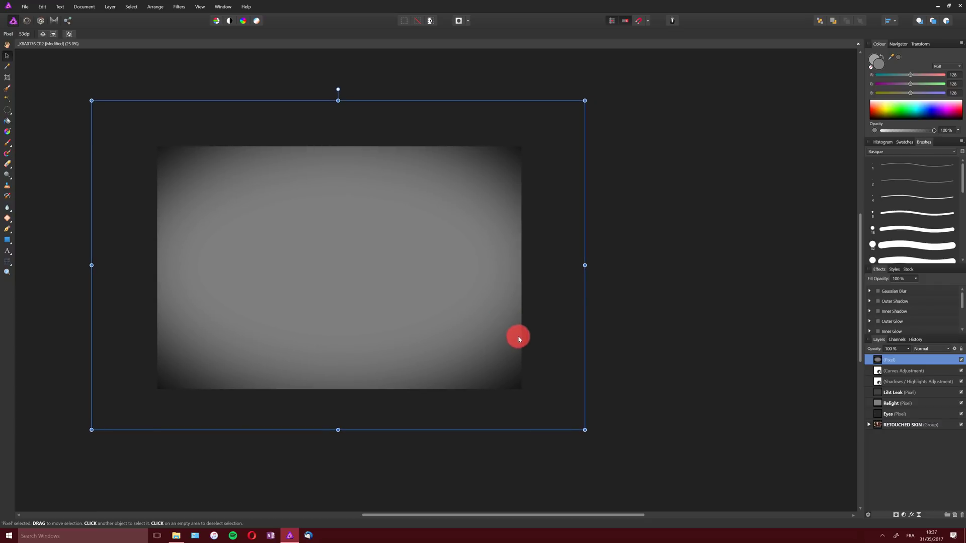
Set the vignette layer to the Linear Light blend mode and lower its opacity to 43%.
click(932, 349)
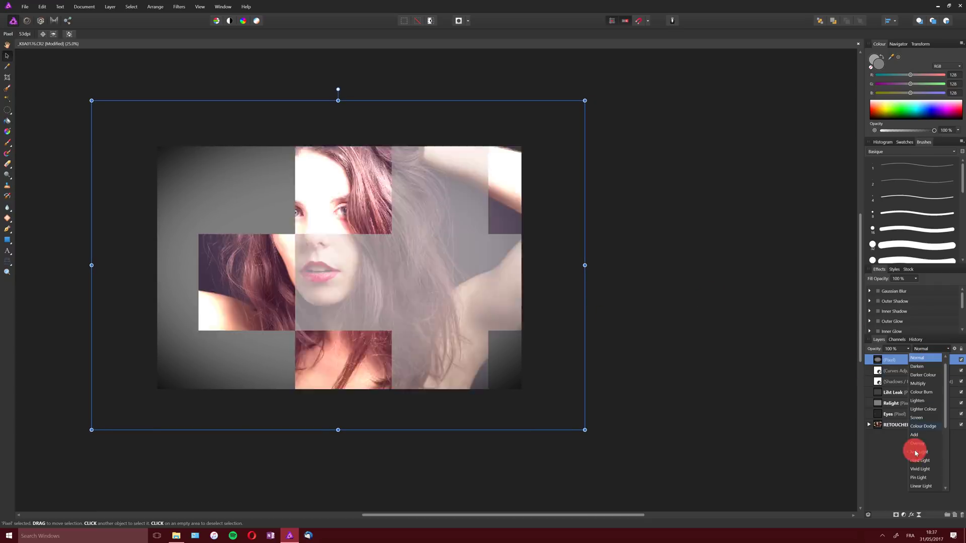
click(920, 486)
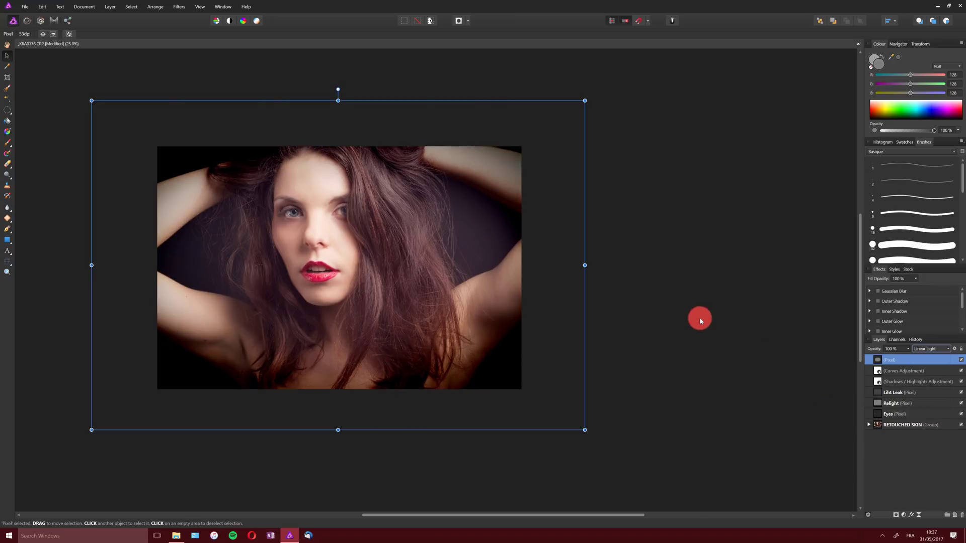
click(699, 317)
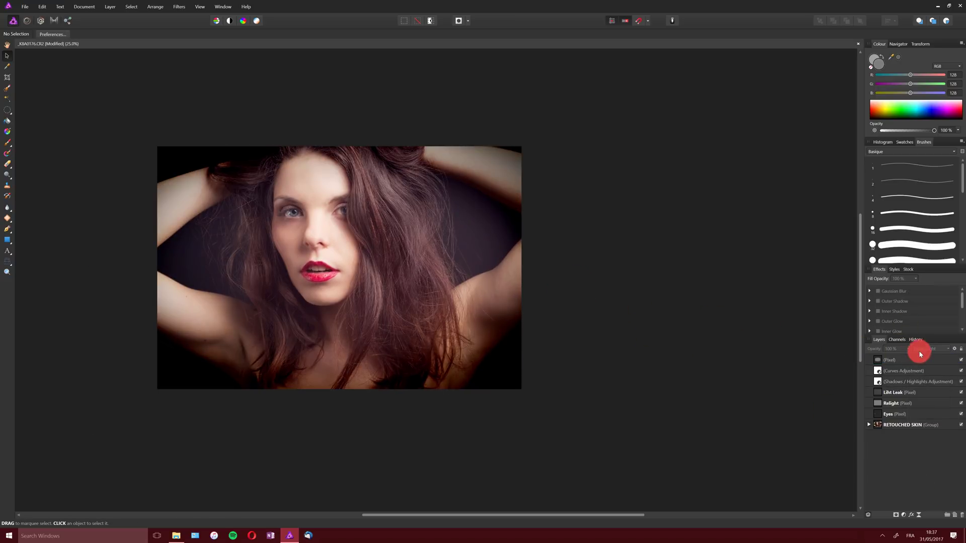
mouse_move(895, 361)
mouse_down()
mouse_move(900, 351)
mouse_move(880, 360)
mouse_up()
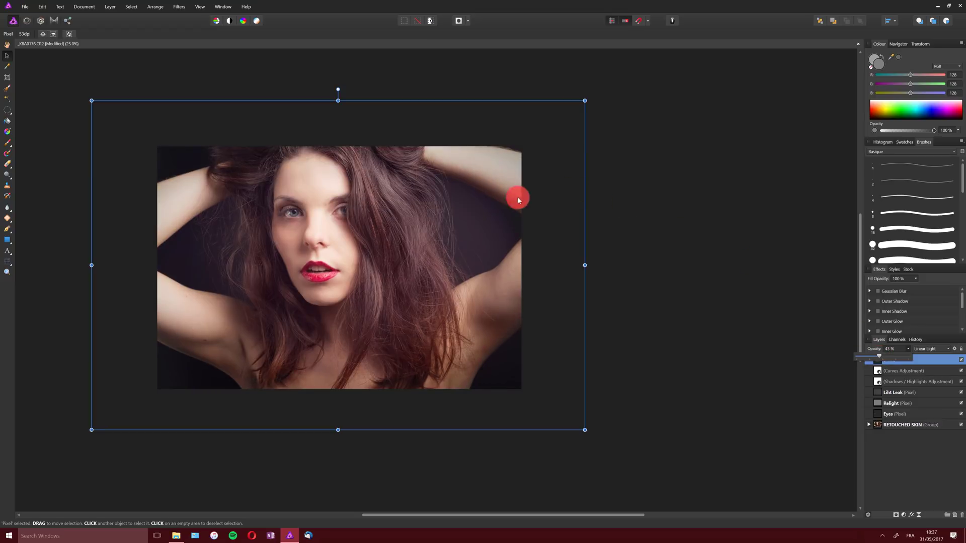
click(616, 253)
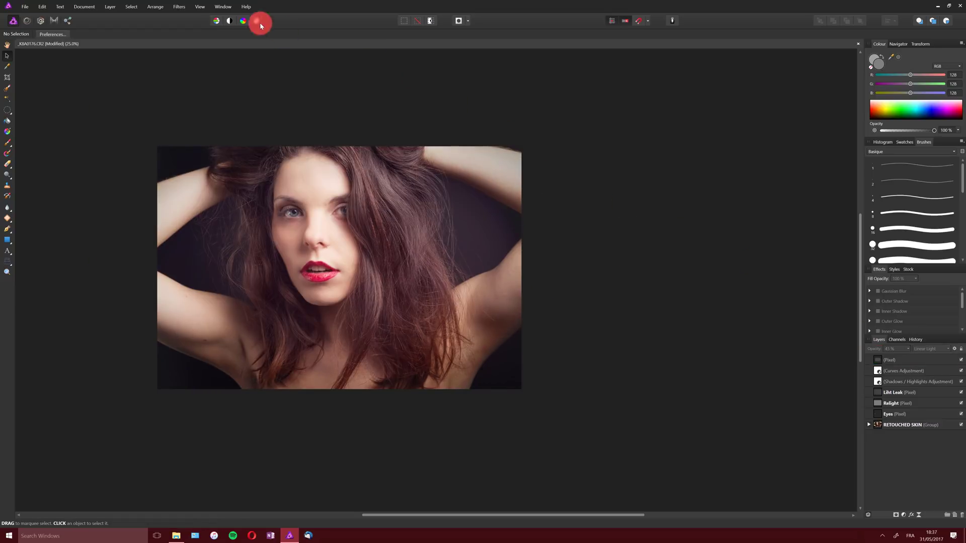
Repeat the Gaussian Blur on the vignette layer to soften its edges further, and deselect the layer.
click(178, 10)
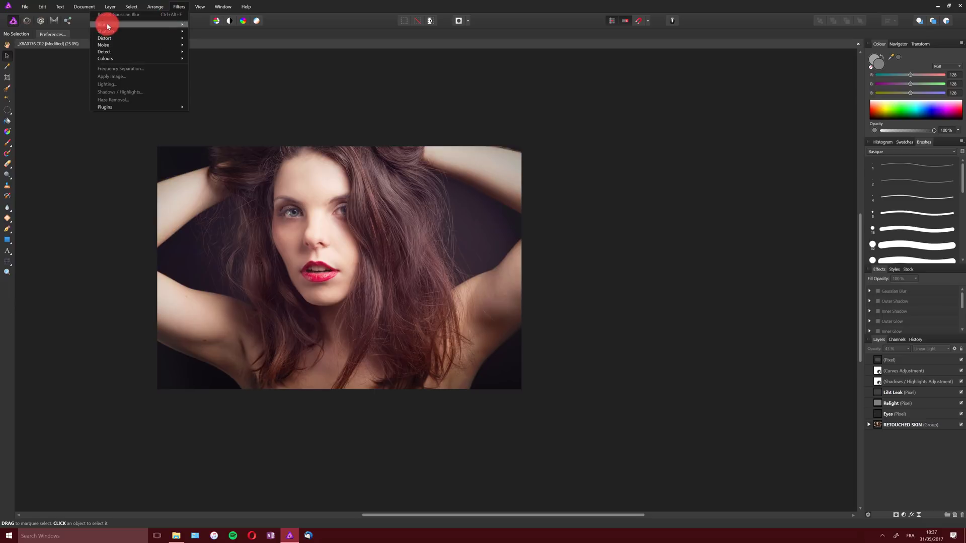
click(894, 360)
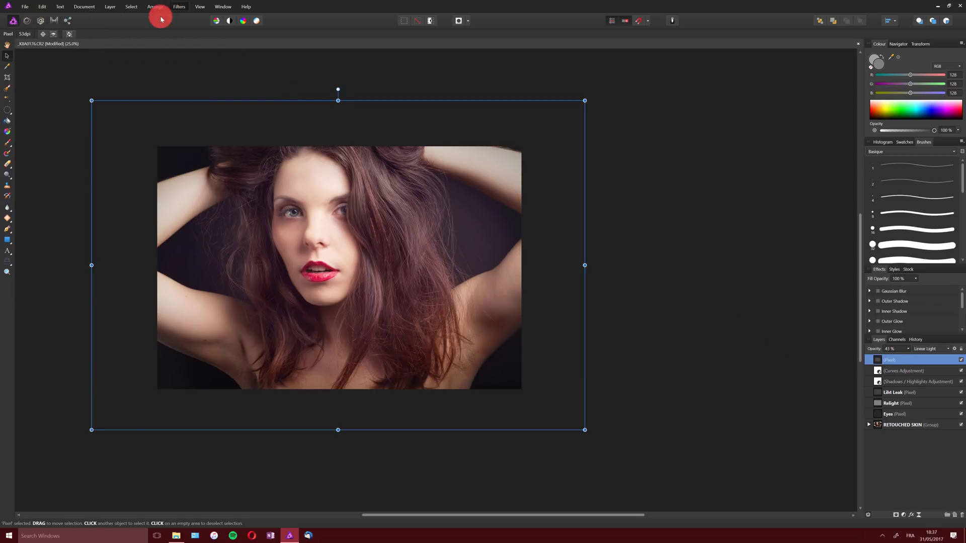
click(178, 11)
click(173, 15)
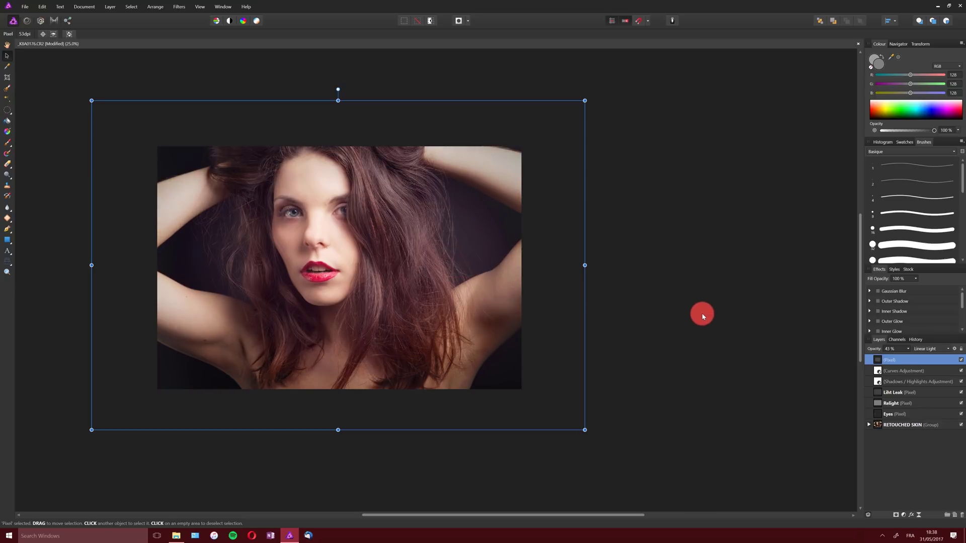
click(700, 317)
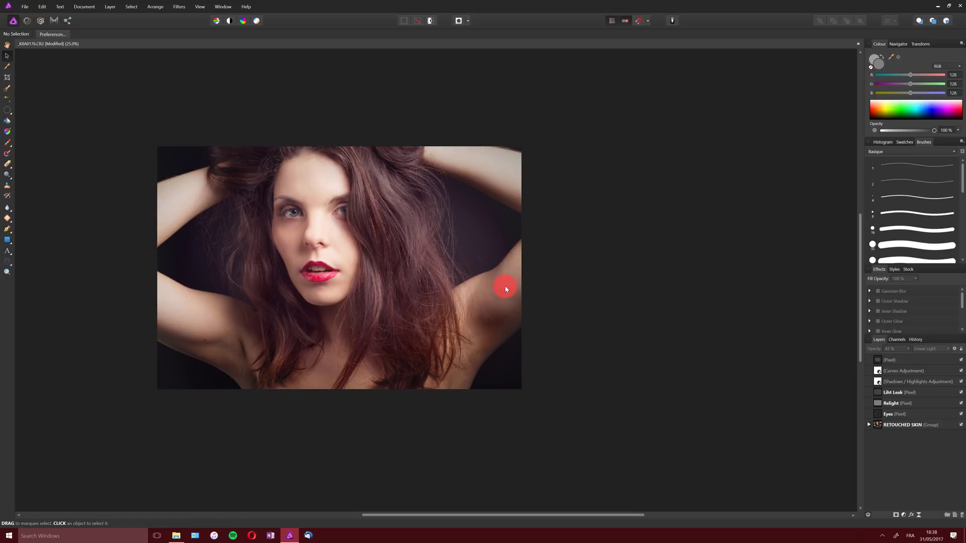
Select the Low Frequency layer in the RETOUCHED SKIN group and lasso the upper arm in the lower-left part of the photo.
key(z)
click(376, 256)
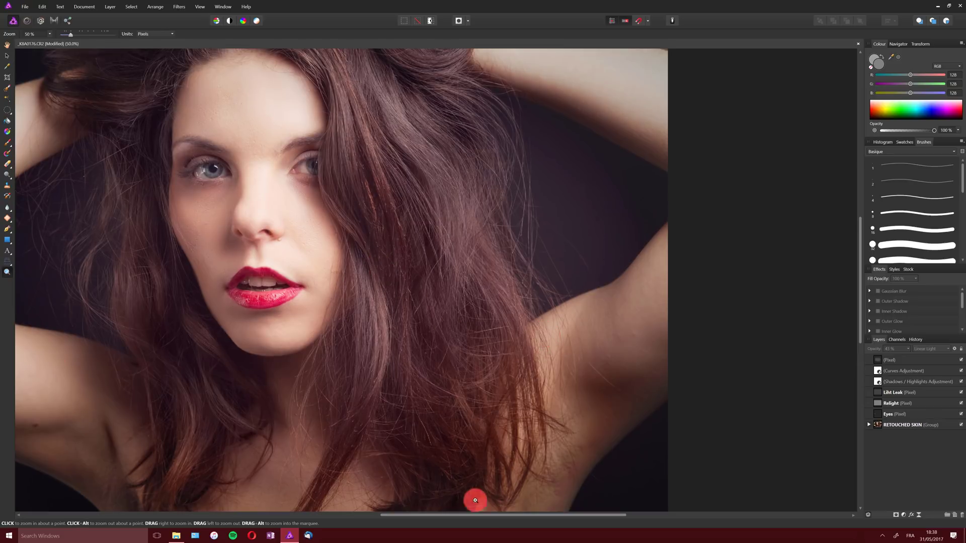
drag(480, 518, 426, 516)
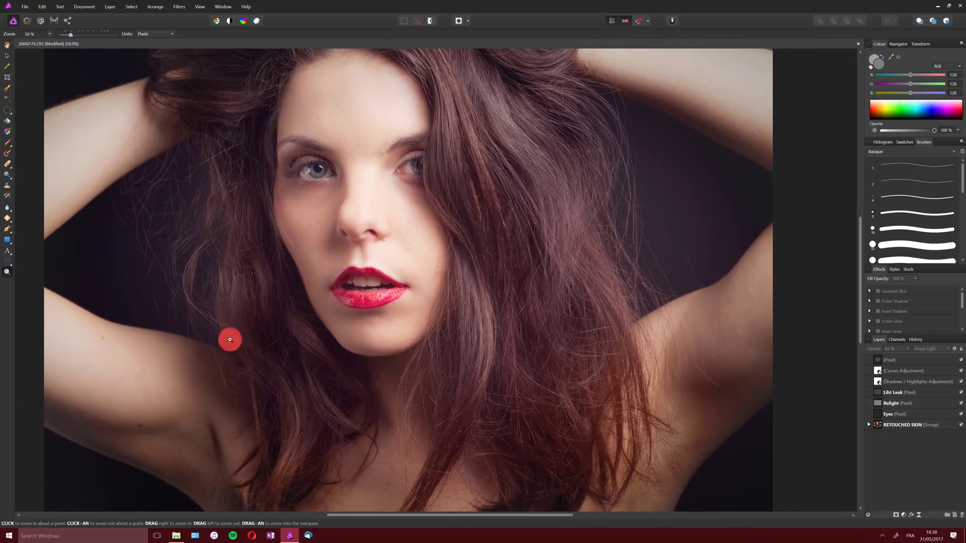
click(870, 425)
click(891, 457)
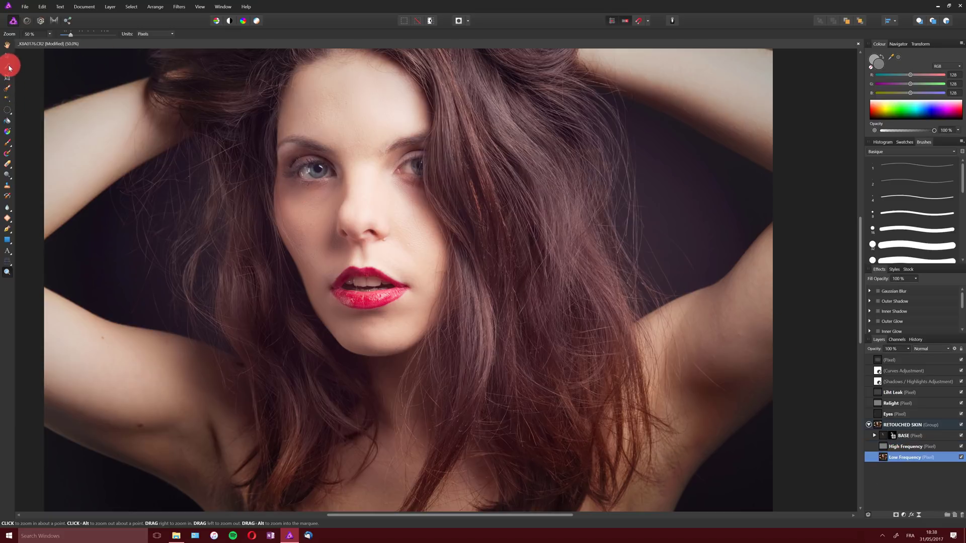
click(8, 109)
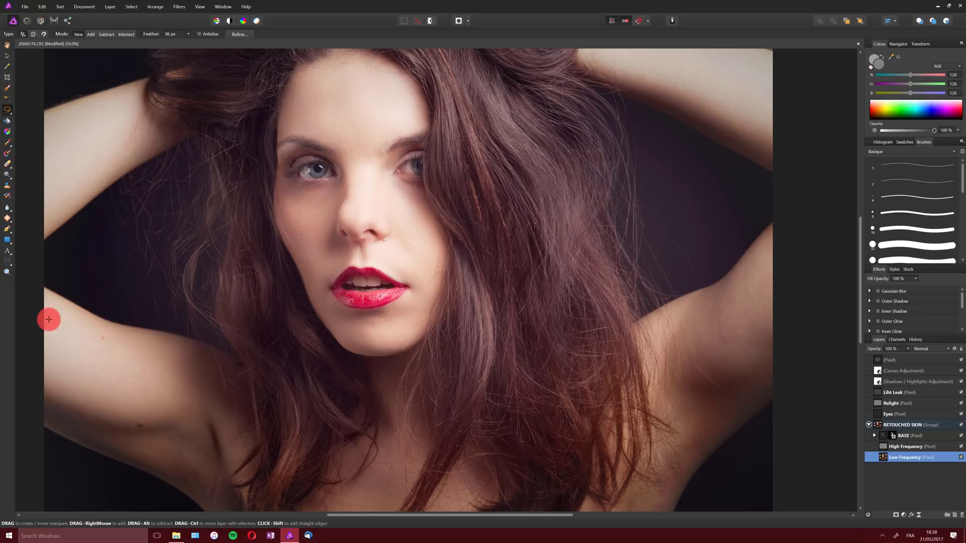
mouse_move(45, 297)
mouse_down()
mouse_move(198, 376)
mouse_move(220, 436)
mouse_move(212, 466)
mouse_move(175, 472)
mouse_move(128, 440)
mouse_move(50, 413)
mouse_up()
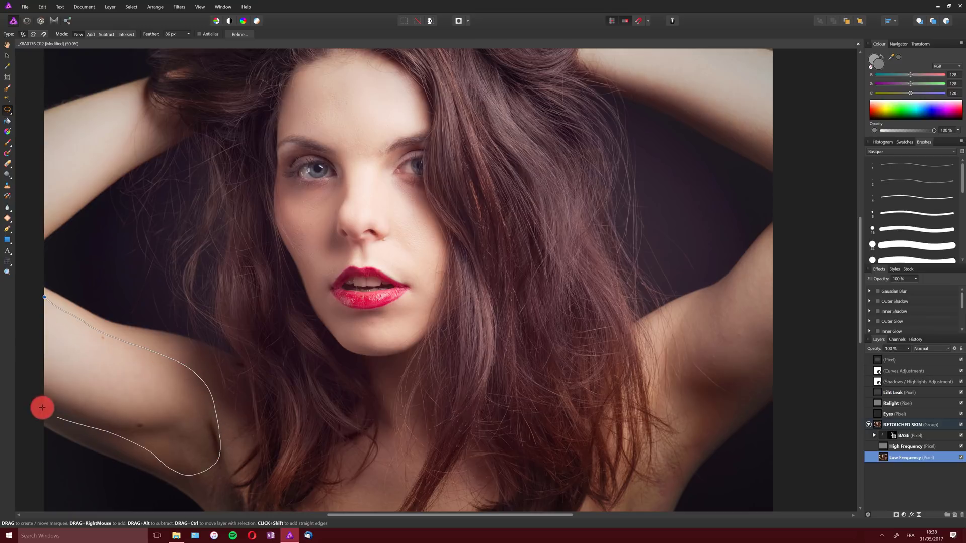
drag(45, 306, 46, 305)
Apply a Gaussian Blur with a radius of about 23 px to the selected upper arm and clear the selection.
click(153, 7)
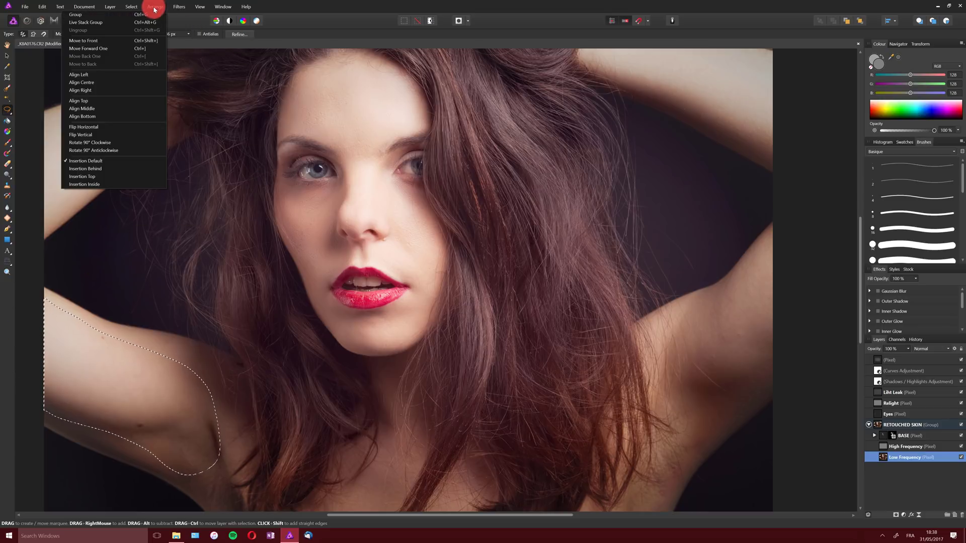
click(176, 7)
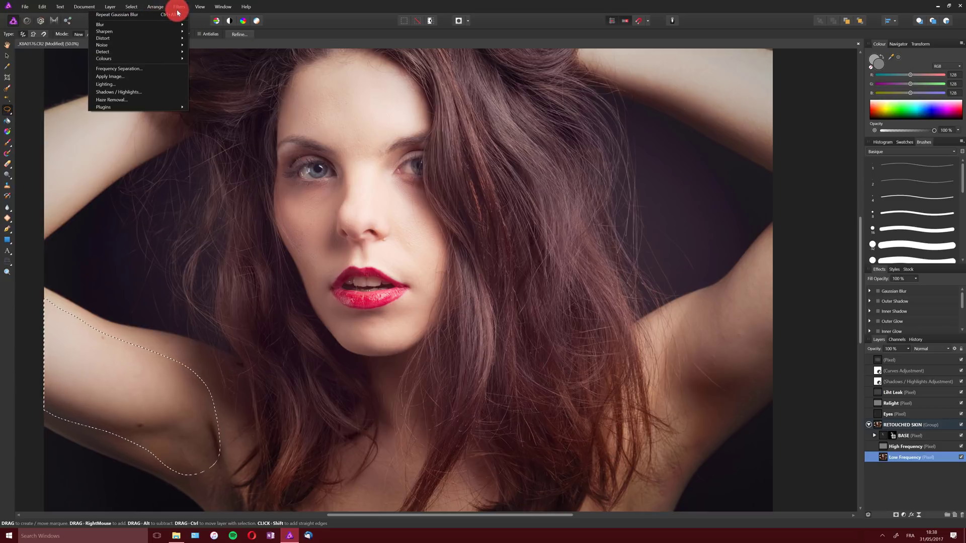
mouse_move(107, 31)
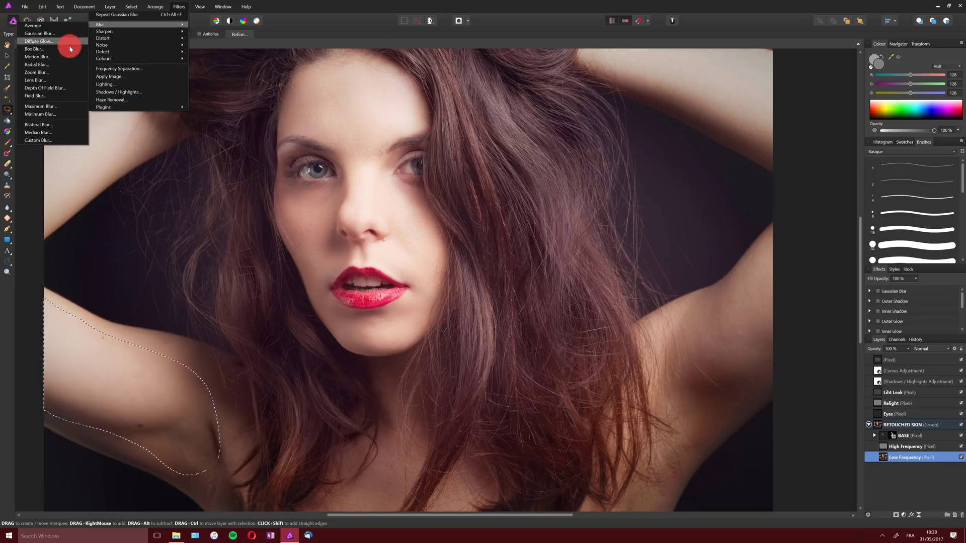
click(69, 33)
drag(788, 459, 236, 187)
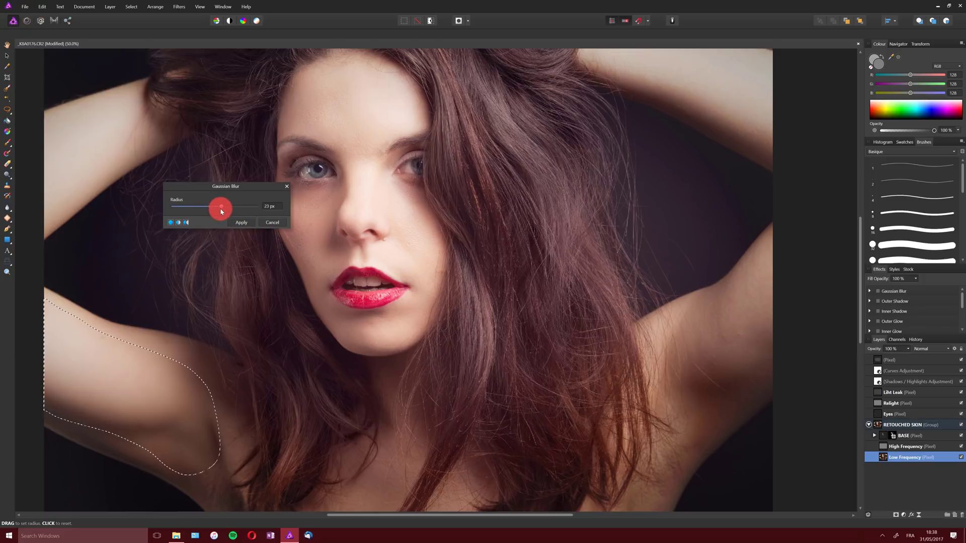
drag(225, 207, 223, 207)
click(243, 224)
key(l)
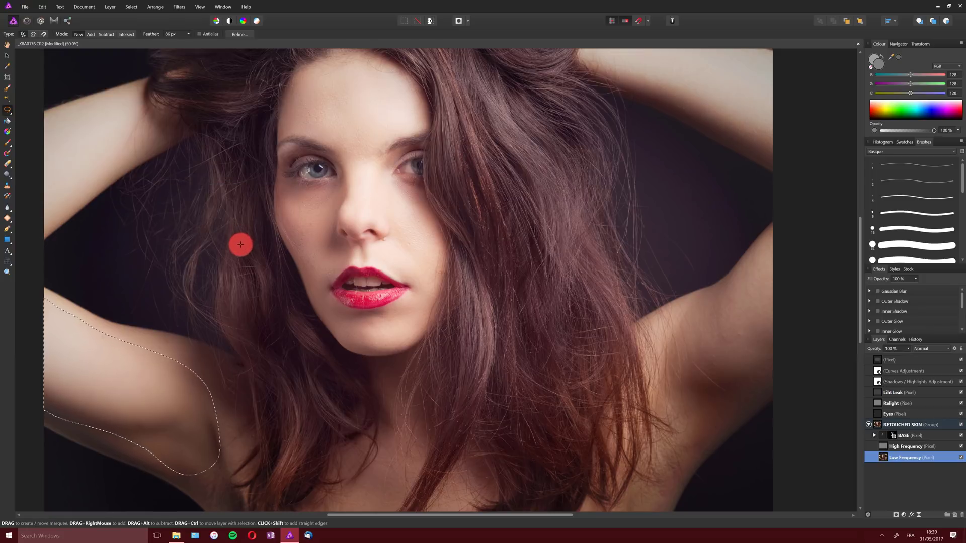
click(159, 394)
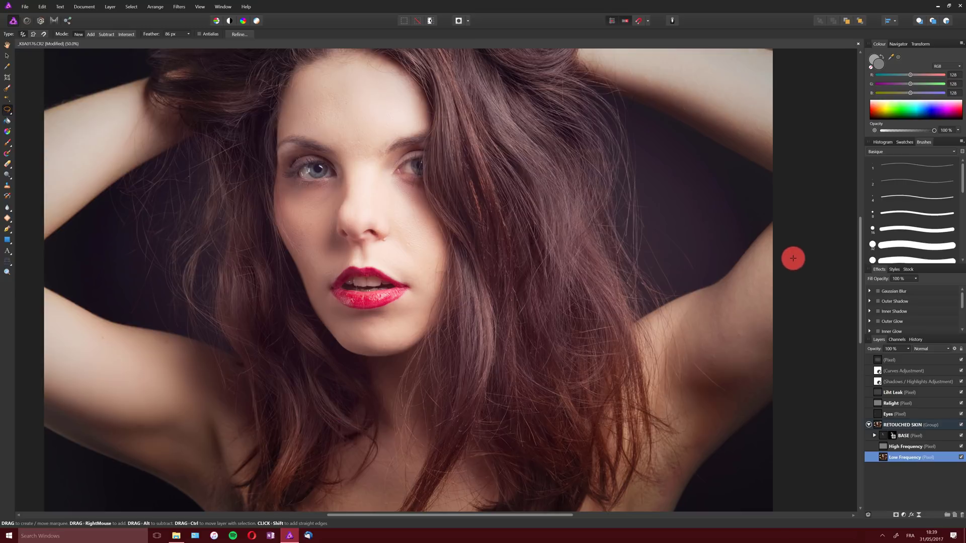
Smooth the upper arm and armpit on the photo's right side by lassoing each area, repeating the Gaussian Blur and deselecting.
click(779, 232)
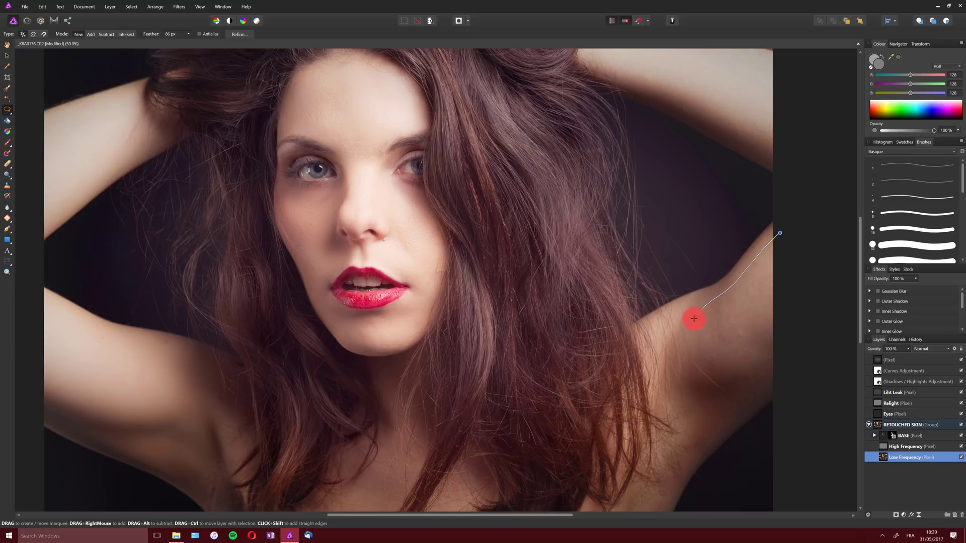
mouse_move(695, 363)
mouse_down()
mouse_move(693, 425)
mouse_move(720, 431)
mouse_move(804, 360)
mouse_move(802, 350)
mouse_up()
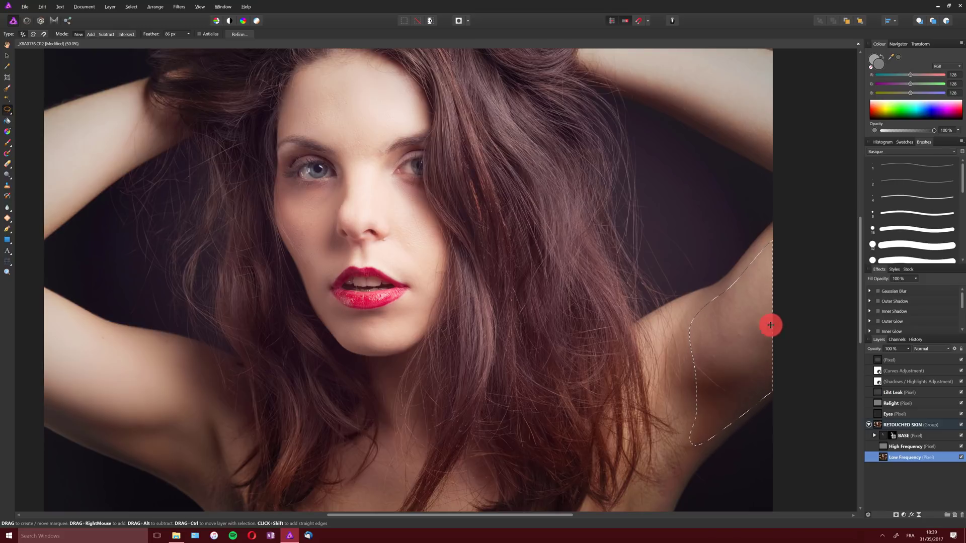
mouse_move(691, 358)
mouse_down()
mouse_move(684, 413)
mouse_move(667, 462)
mouse_move(645, 484)
mouse_move(647, 512)
mouse_move(769, 359)
mouse_up()
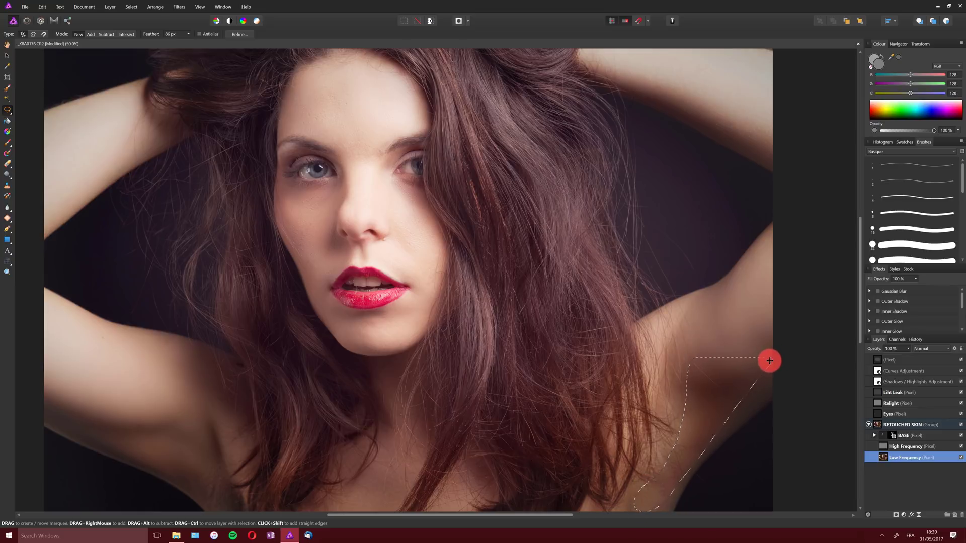
key(ctrl+d)
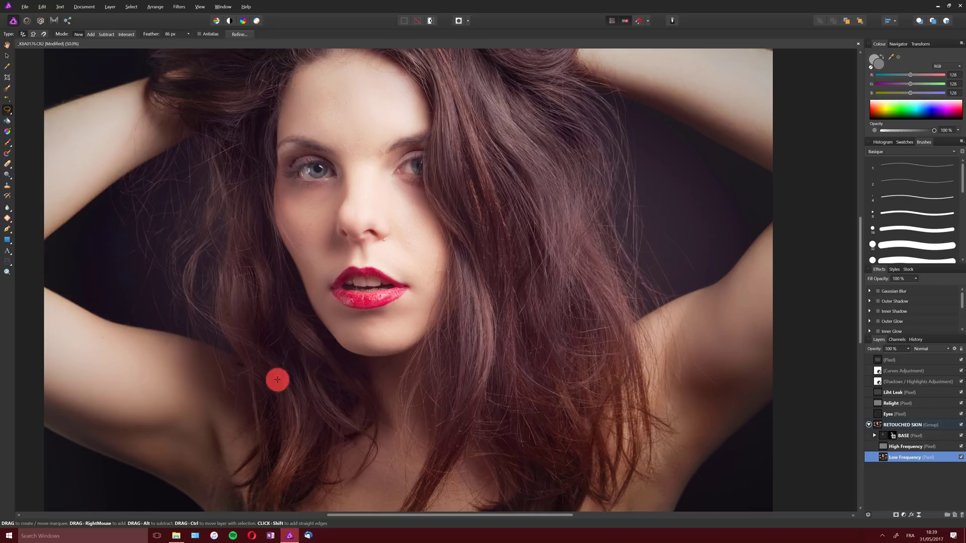
Smooth the two raised forearms in the photo's upper corners with lasso selections and the same Gaussian Blur, deselecting after each.
mouse_move(115, 96)
mouse_down()
mouse_move(70, 108)
mouse_move(32, 137)
mouse_move(18, 188)
mouse_move(29, 226)
mouse_move(45, 229)
mouse_move(111, 168)
mouse_move(125, 107)
mouse_up()
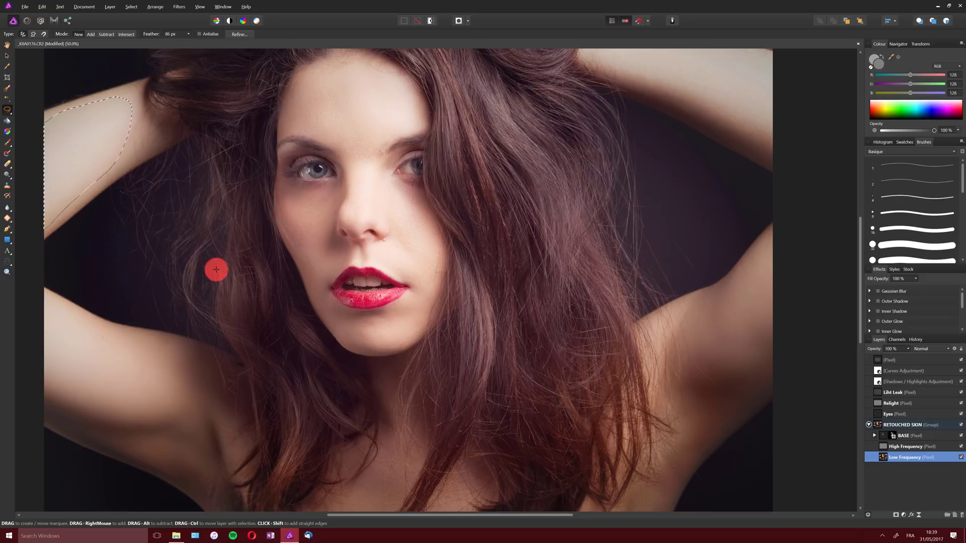
key(ctrl+d)
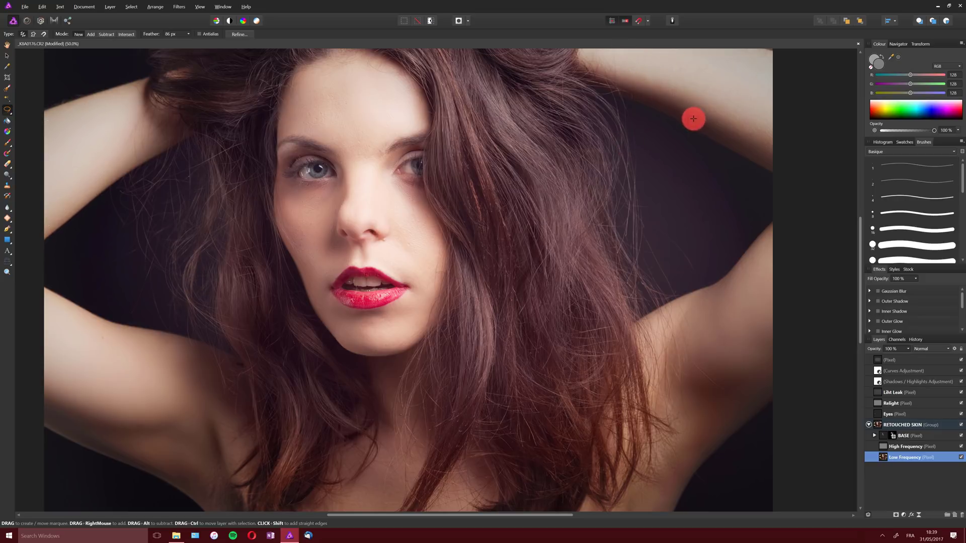
drag(772, 44, 258, 52)
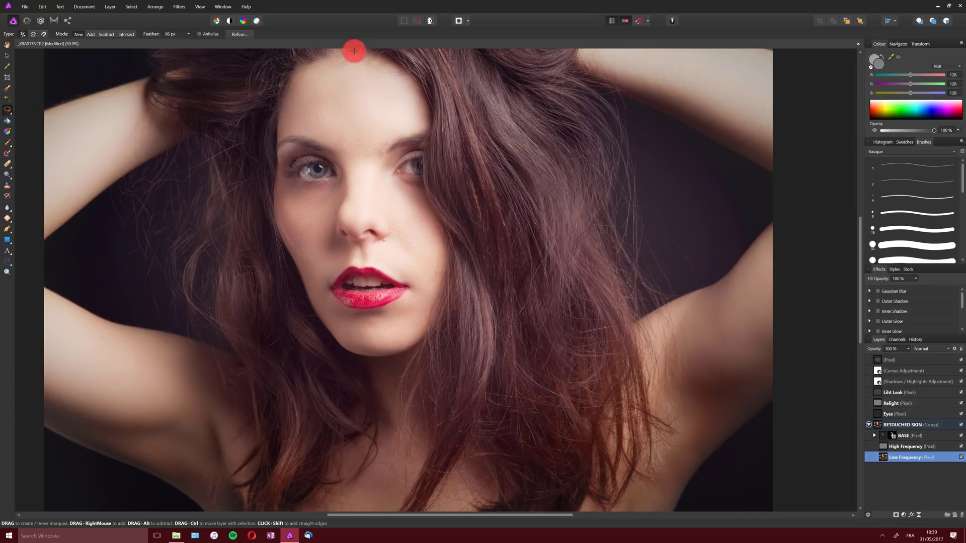
Lasso the raised forearm in the photo's upper-right corner, clear the selection and check the portrait as a whole.
mouse_move(621, 54)
mouse_down()
mouse_move(674, 107)
mouse_move(773, 150)
mouse_move(793, 121)
mouse_move(793, 84)
mouse_move(752, 46)
mouse_up()
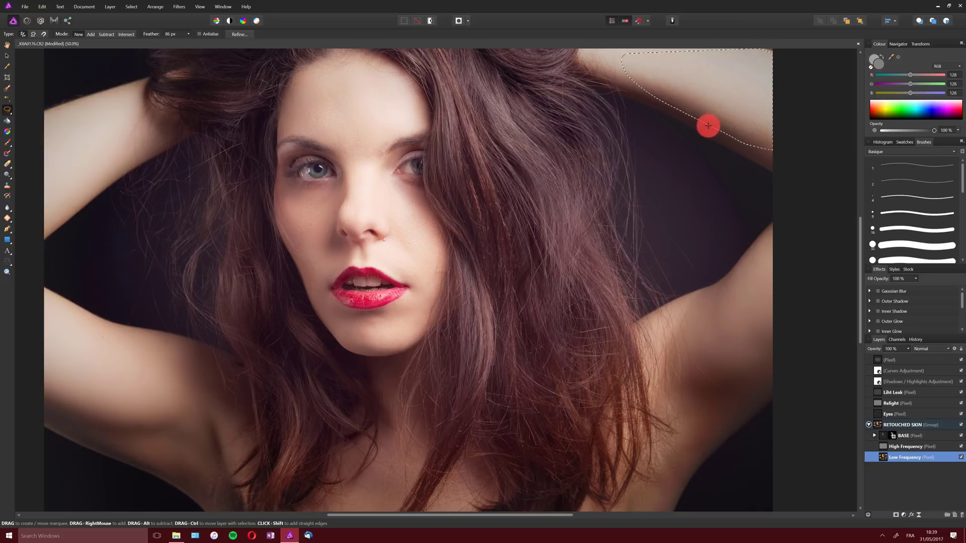
key(ctrl+d)
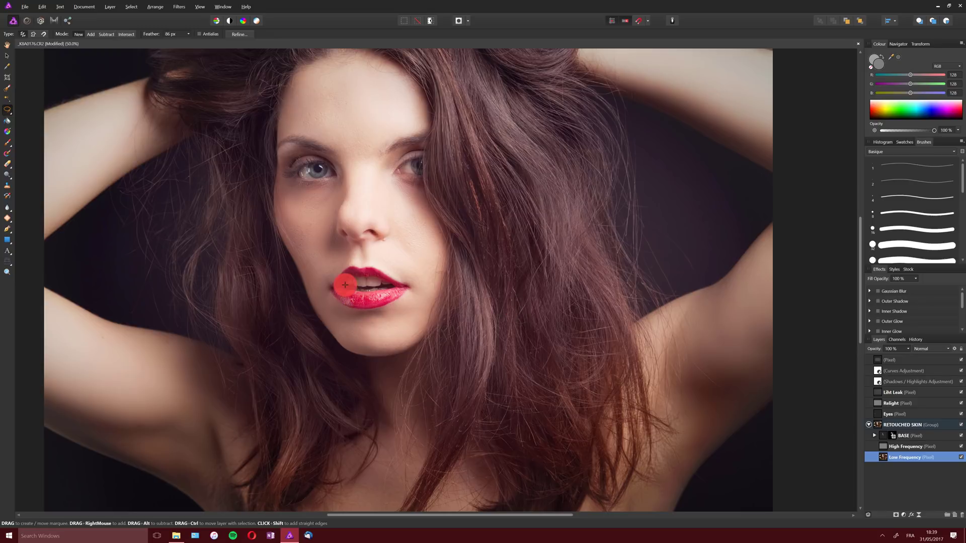
key(ctrl+minus)
key(z)
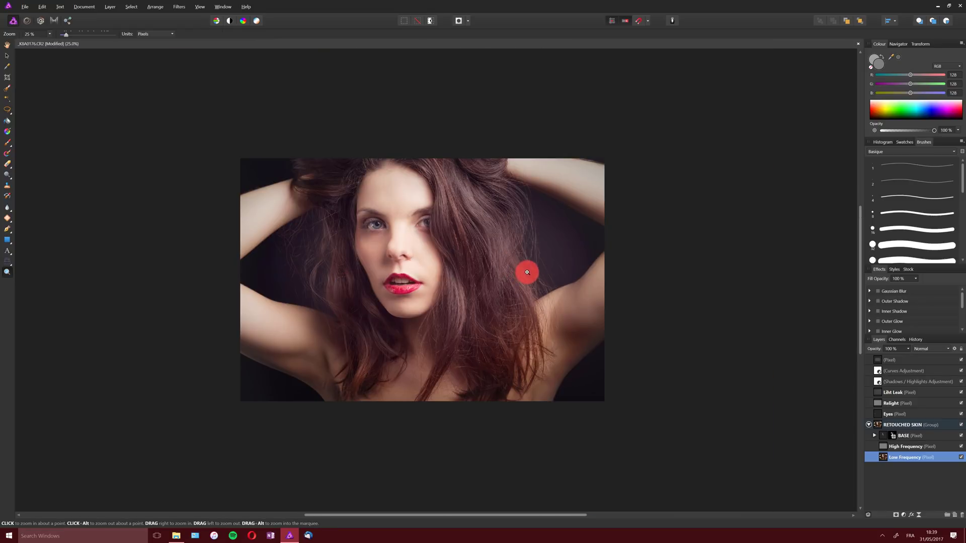
click(523, 270)
drag(551, 519, 534, 502)
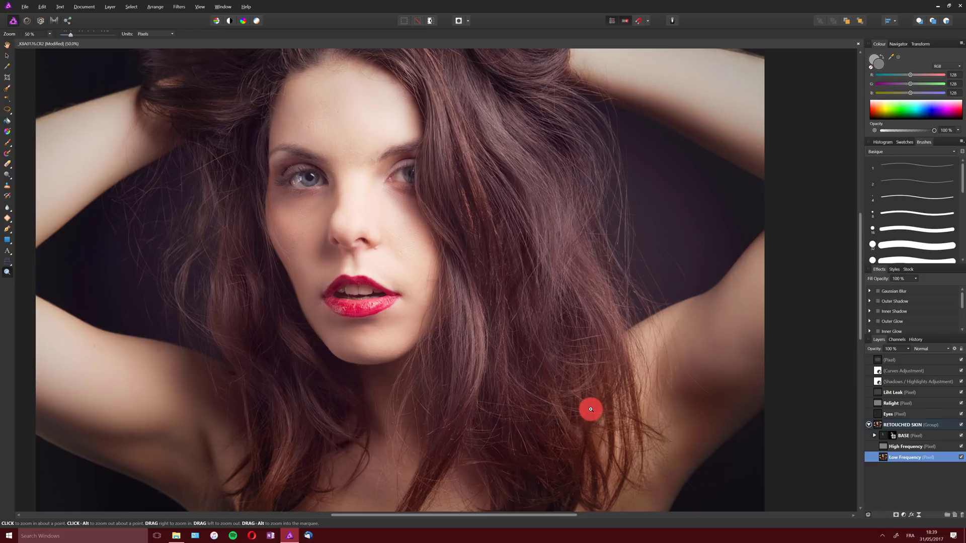
Try a Split Toning adjustment above the Curves layer with a 30.6° highlights hue and 48% saturation for both highlights and shadows.
click(908, 375)
click(903, 517)
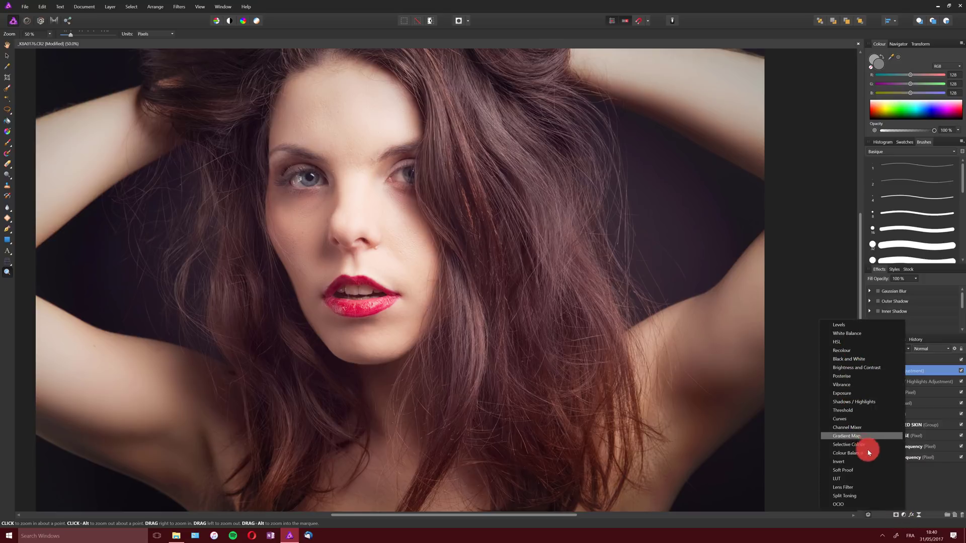
click(858, 494)
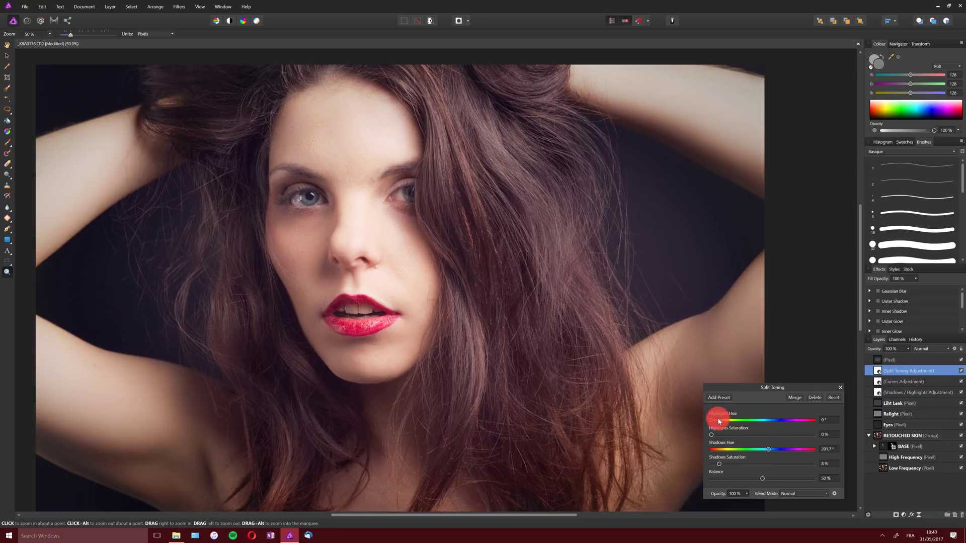
mouse_move(716, 424)
mouse_down()
mouse_move(741, 430)
mouse_move(721, 438)
mouse_up()
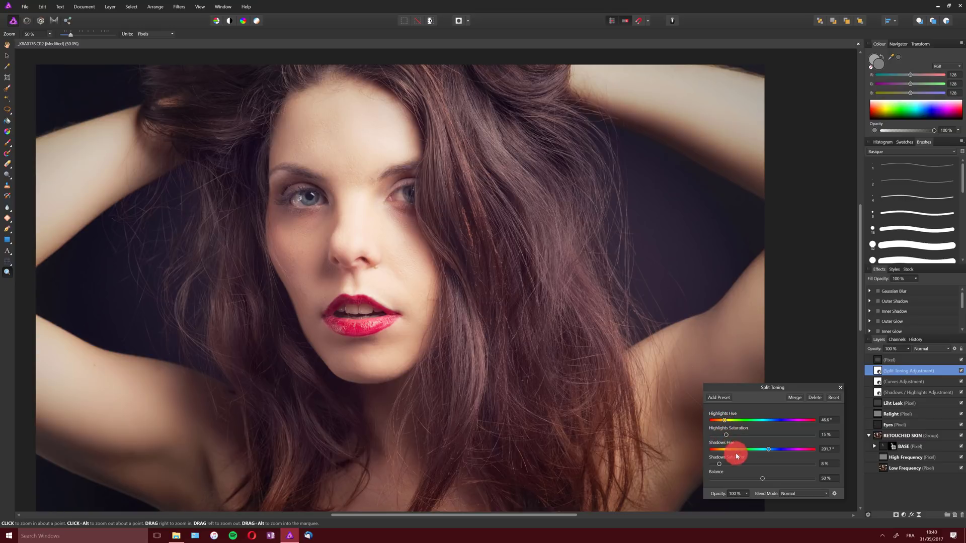
drag(731, 433, 770, 453)
drag(721, 422, 760, 436)
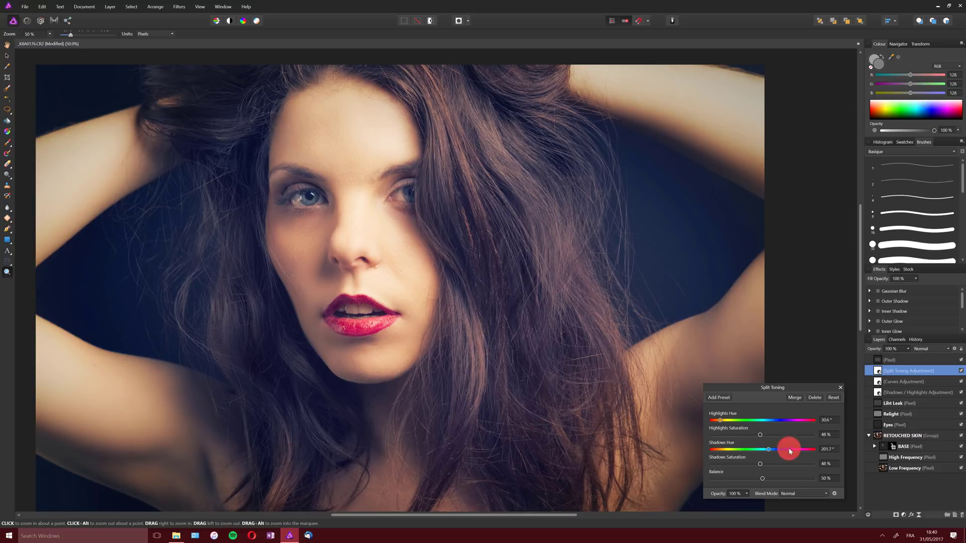
Reduce the split toning to 14% highlights and 9% shadows saturation, compare its effect, and delete the adjustment layer.
drag(760, 434, 725, 434)
click(722, 467)
drag(775, 387, 705, 216)
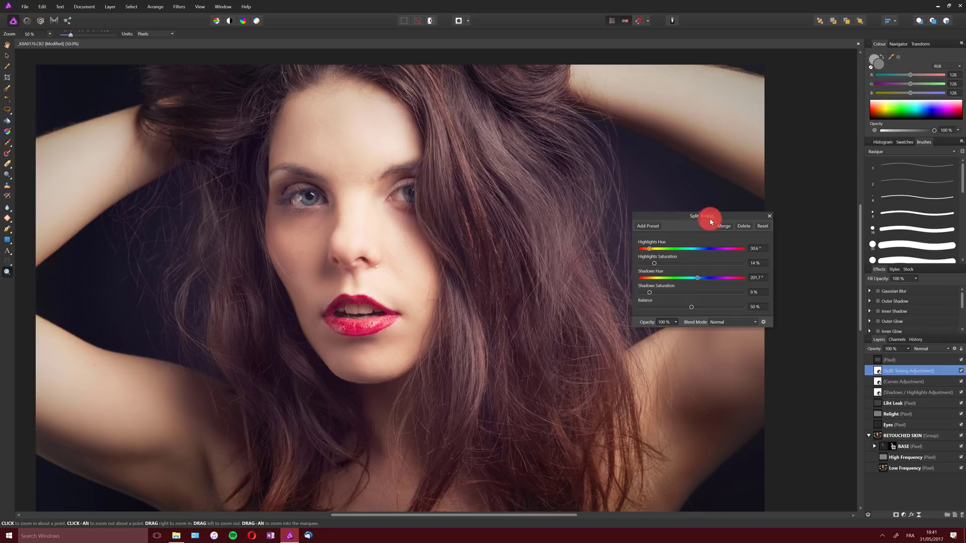
drag(718, 213, 662, 271)
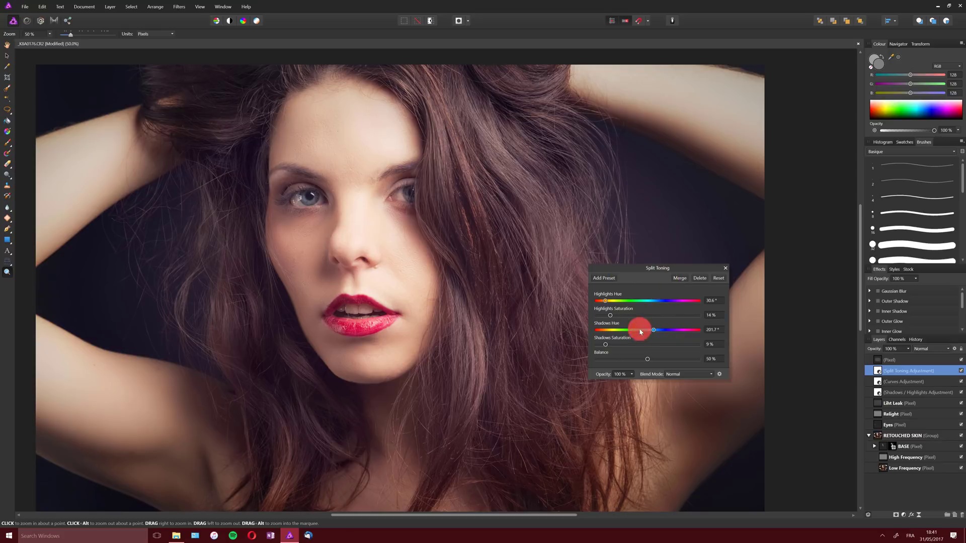
drag(661, 277, 643, 261)
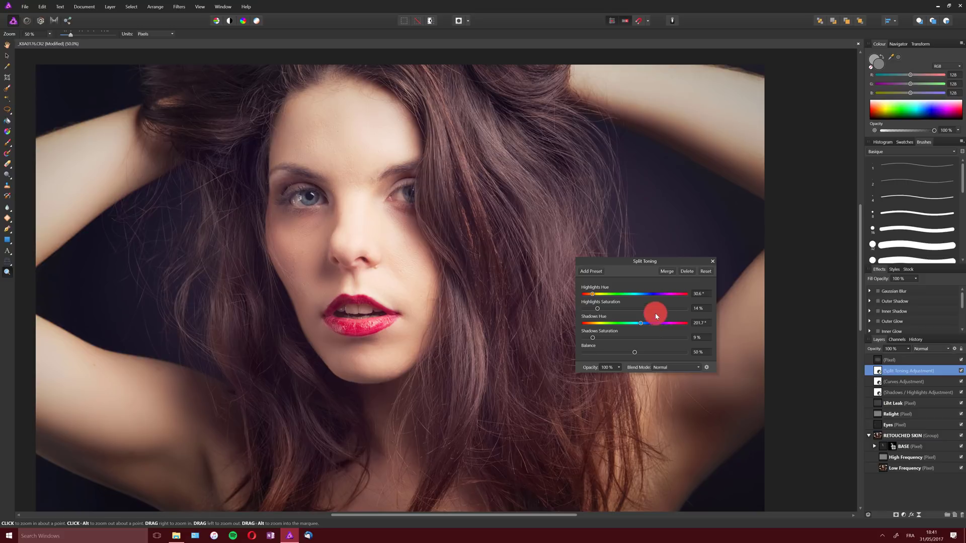
click(710, 262)
drag(906, 372, 962, 516)
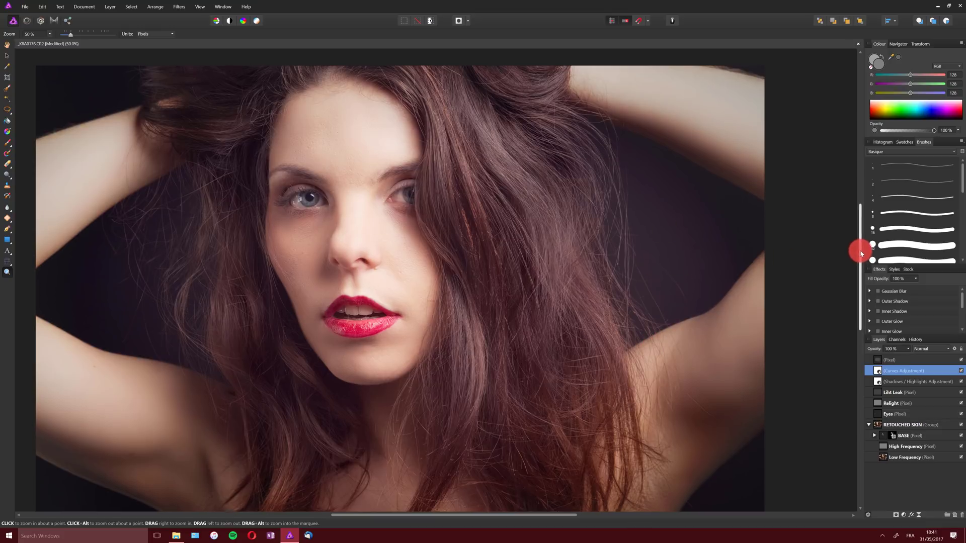
Open the earlier edited version of the portrait, whose file name ends in _11.afphoto, from the recent files.
scroll(861, 255, down, 2)
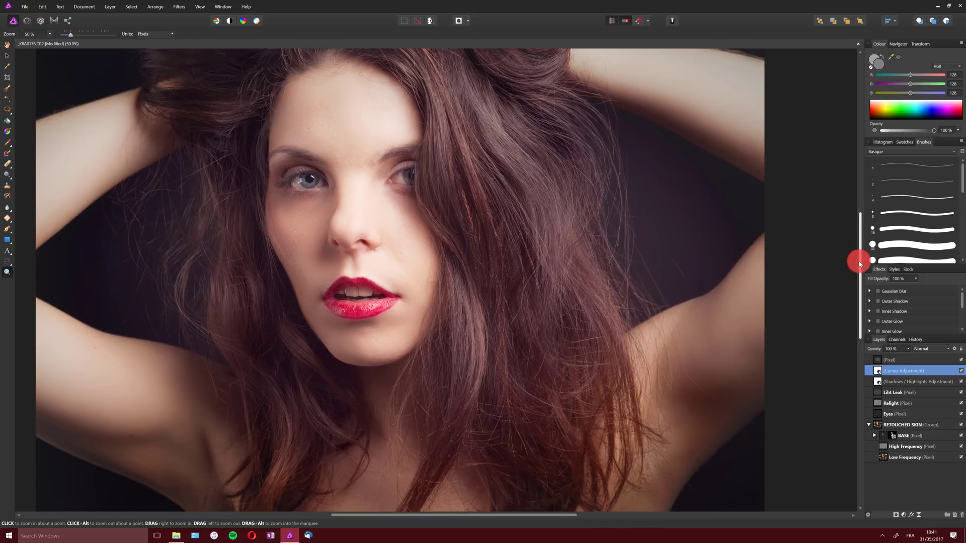
click(22, 8)
mouse_move(96, 92)
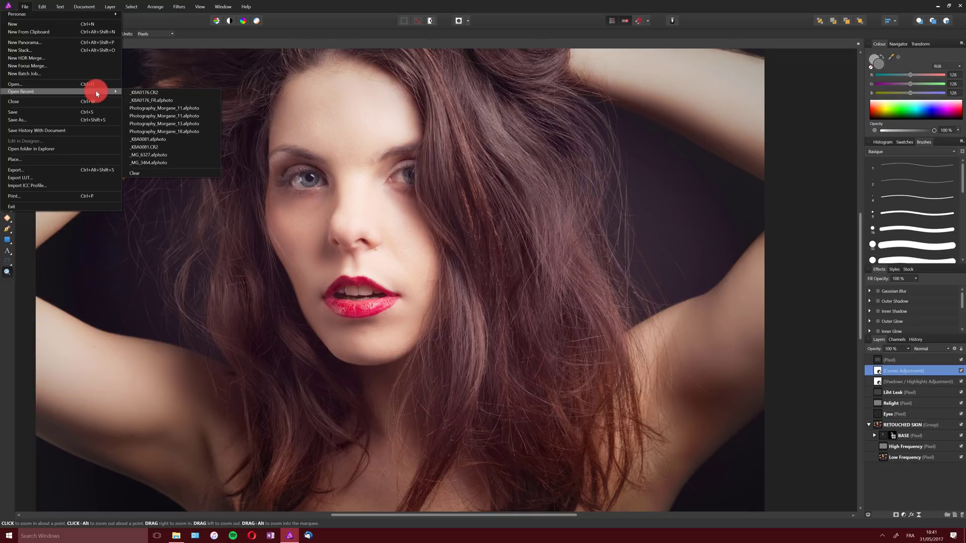
click(177, 107)
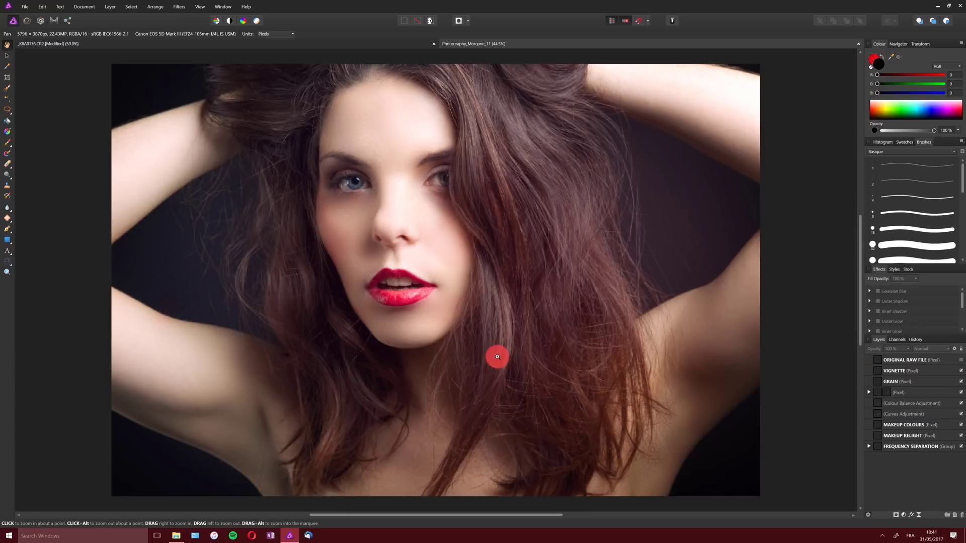
drag(859, 253, 860, 285)
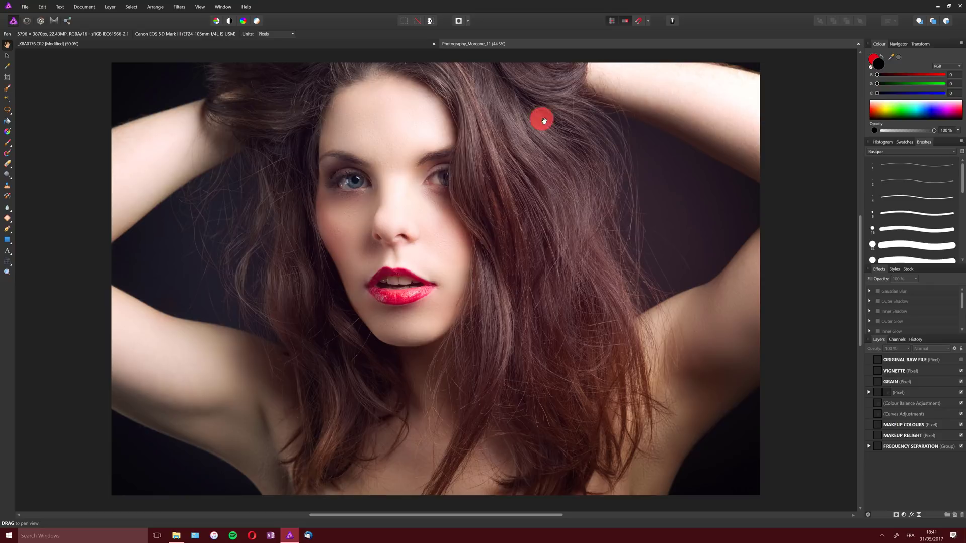
Compare the skin, eyes, lips and colours of the current retouch with the earlier version by alternating between the two open documents.
click(328, 43)
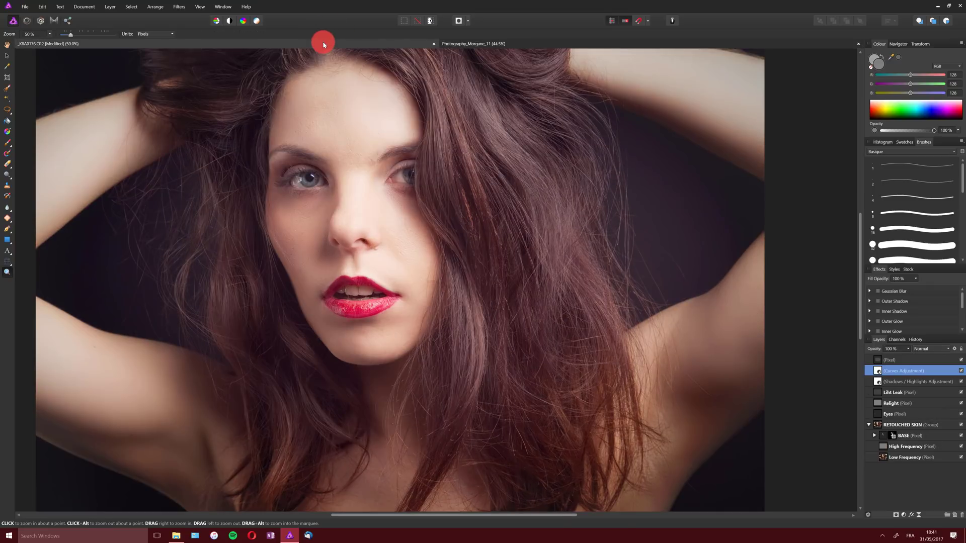
click(465, 44)
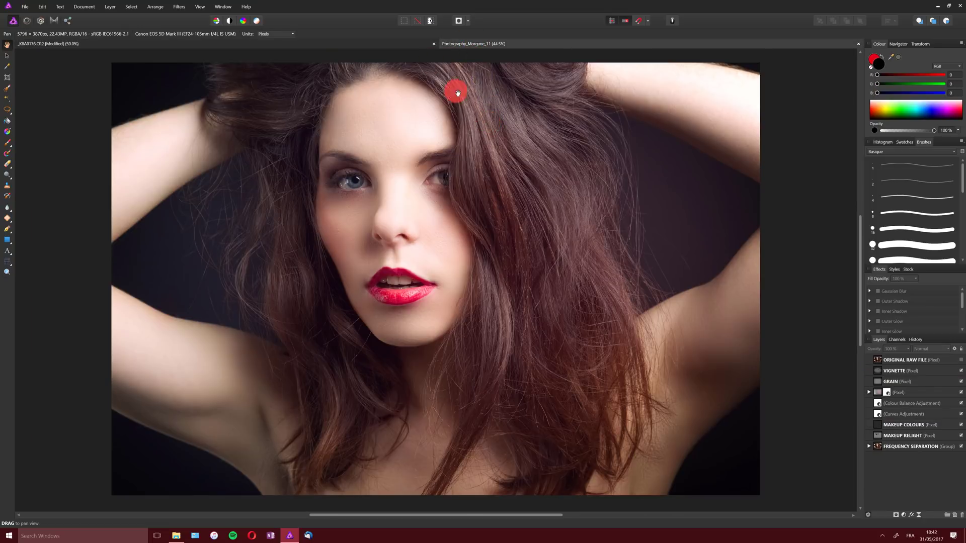
click(367, 43)
click(510, 45)
drag(452, 512, 476, 508)
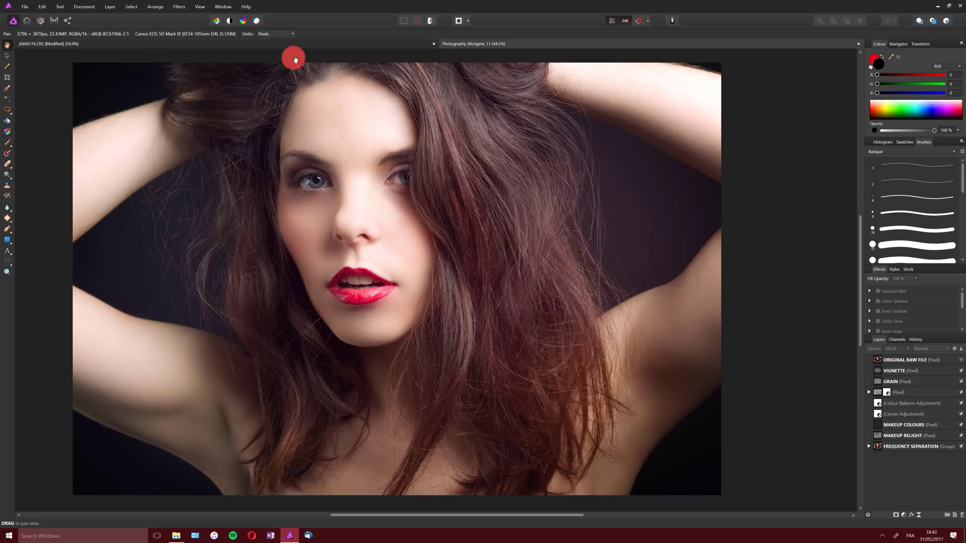
click(269, 44)
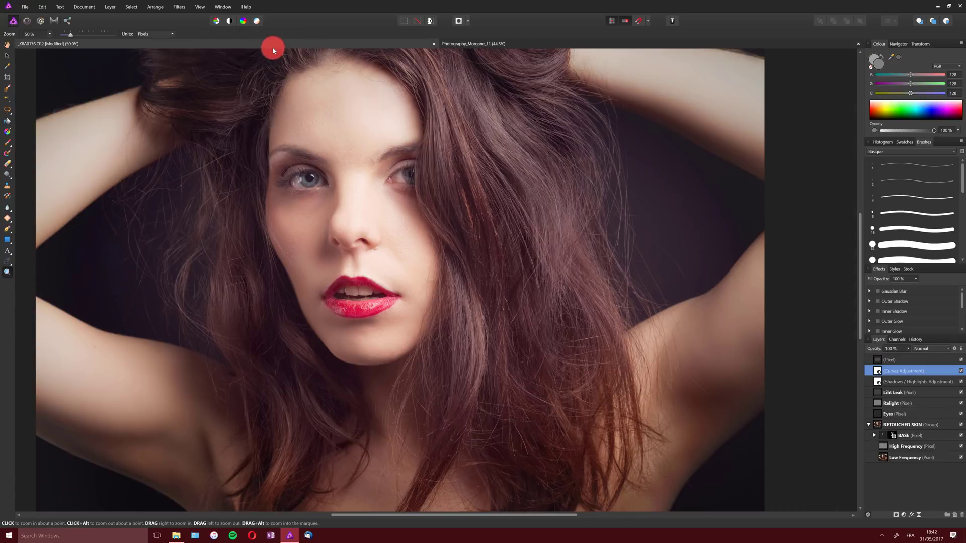
click(511, 44)
mouse_move(861, 225)
mouse_down()
mouse_move(862, 194)
mouse_move(855, 218)
mouse_up()
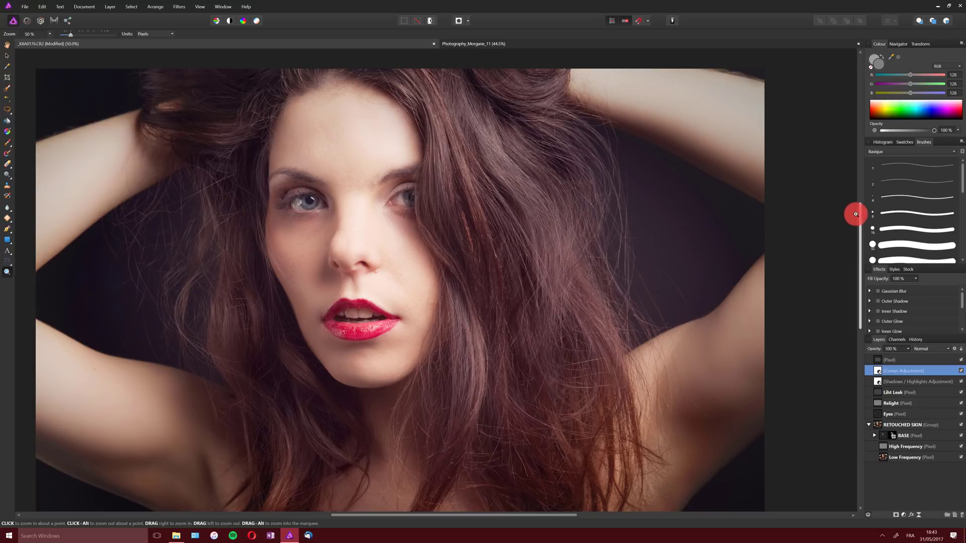
click(596, 49)
key(h)
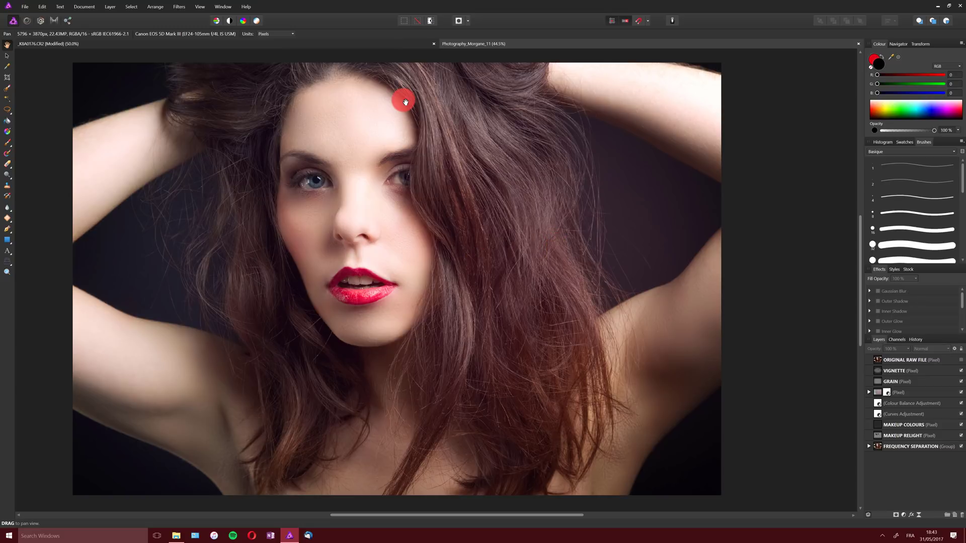
click(353, 44)
key(z)
click(538, 43)
key(h)
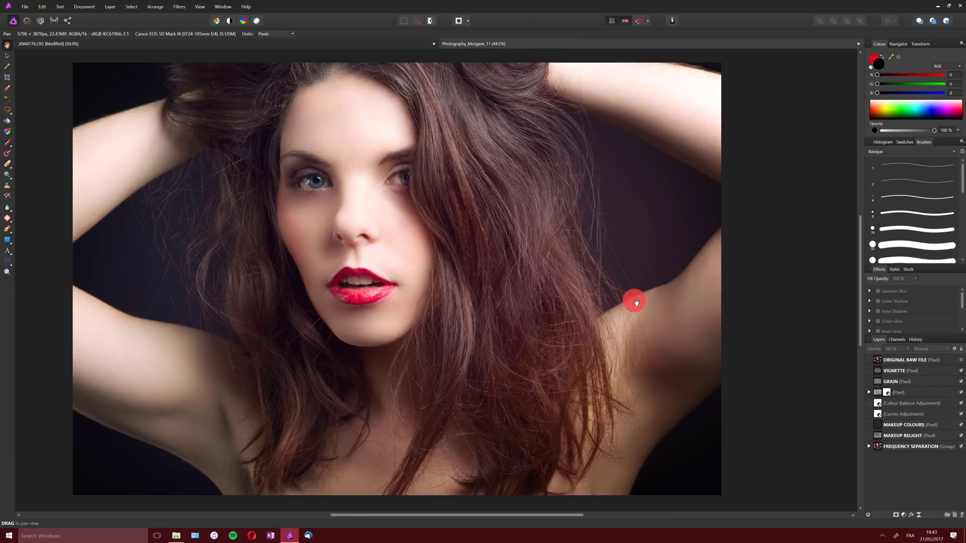